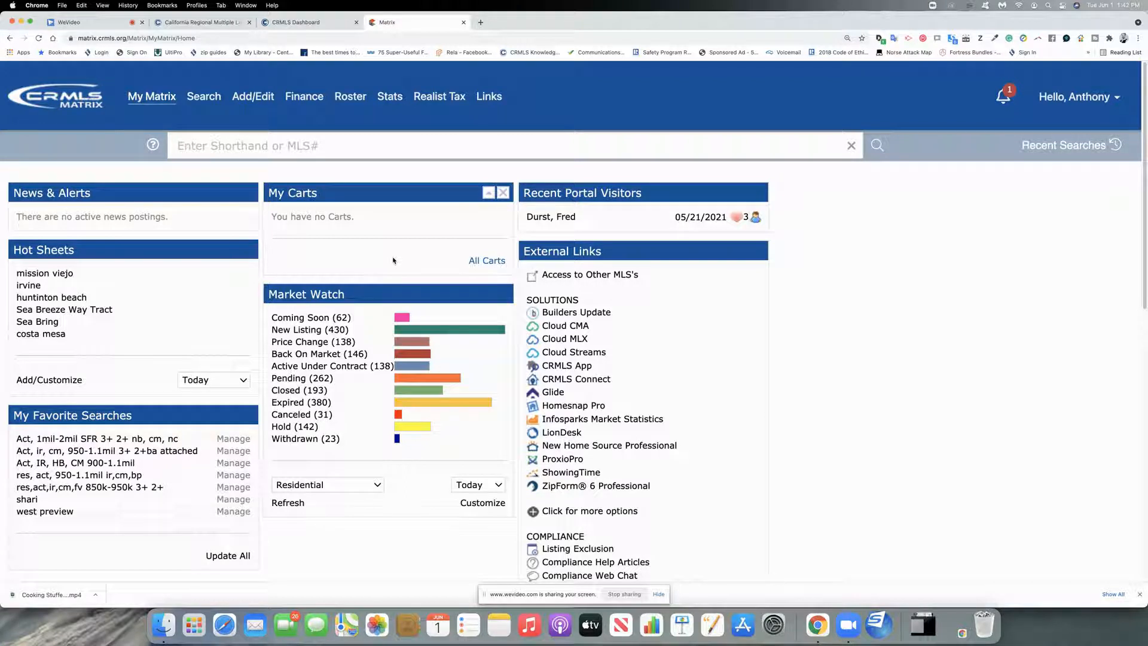
Step: From Add/Edit, choose Add new next to Listings to reach the listing form list
click(261, 102)
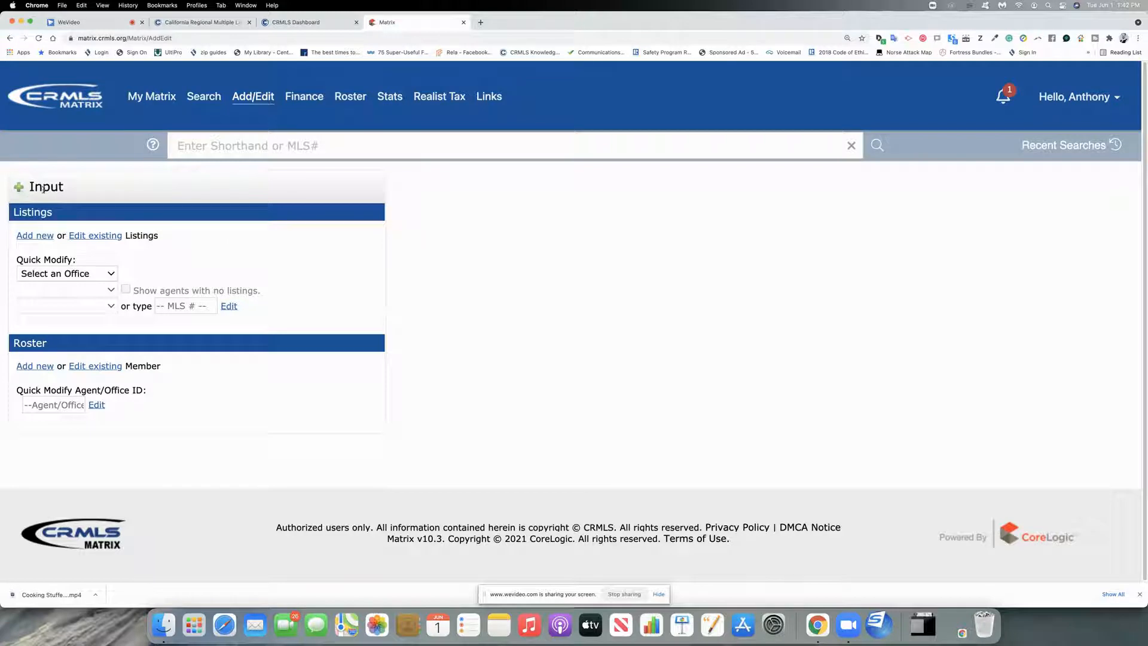
click(31, 236)
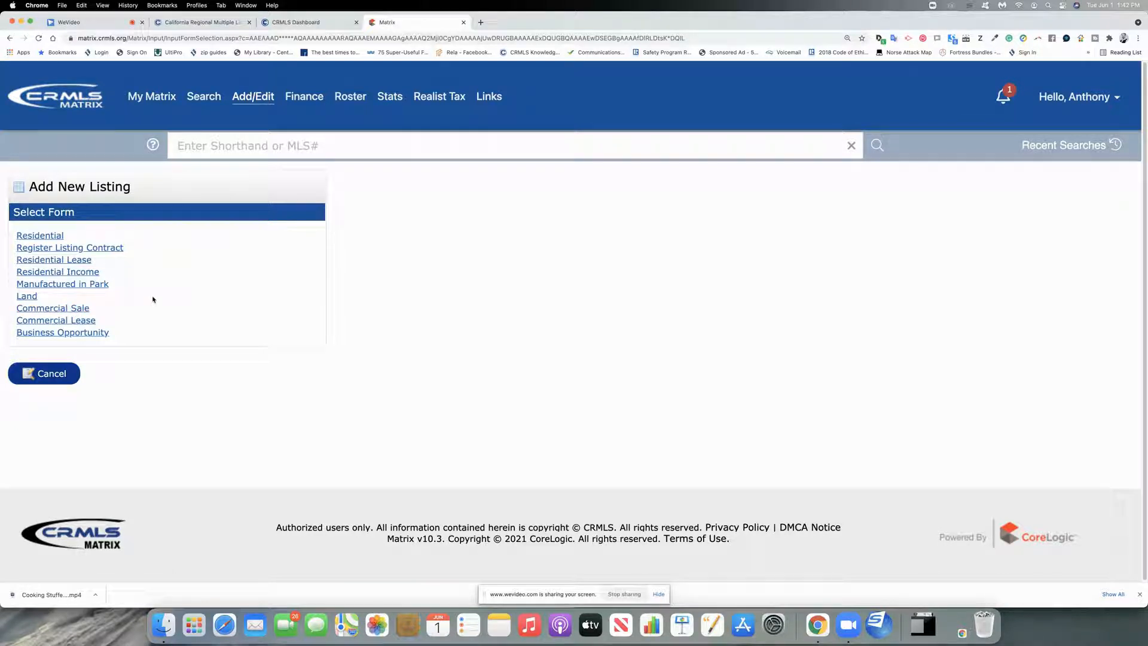
Step: Start a new listing using the Residential form
click(62, 237)
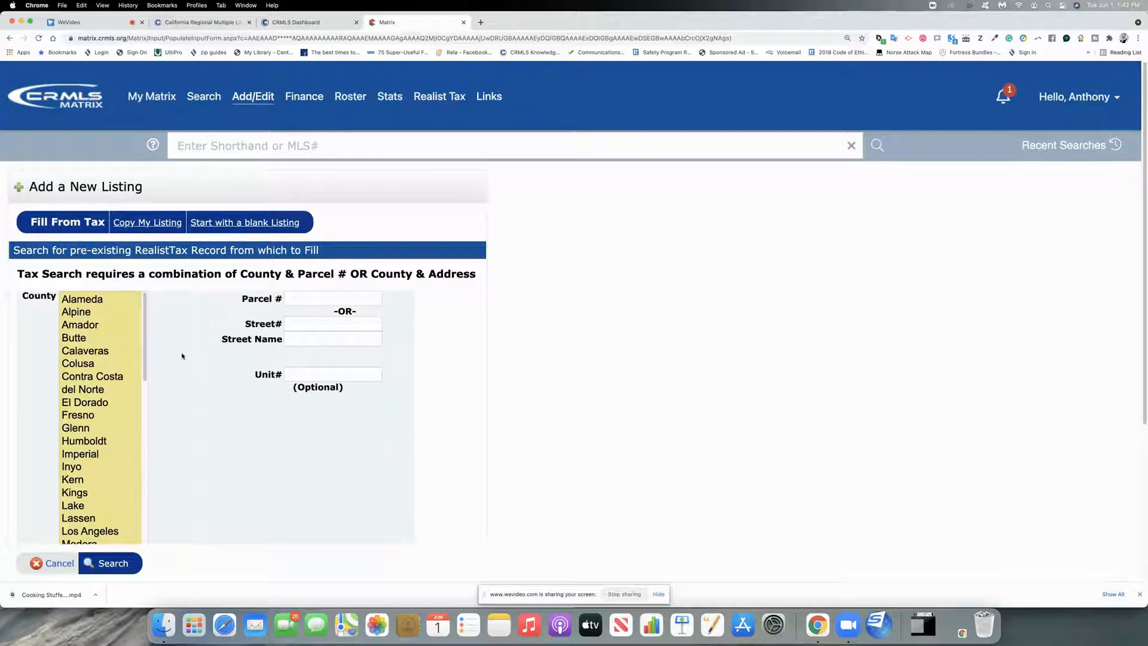
scroll(182, 355, down, 3)
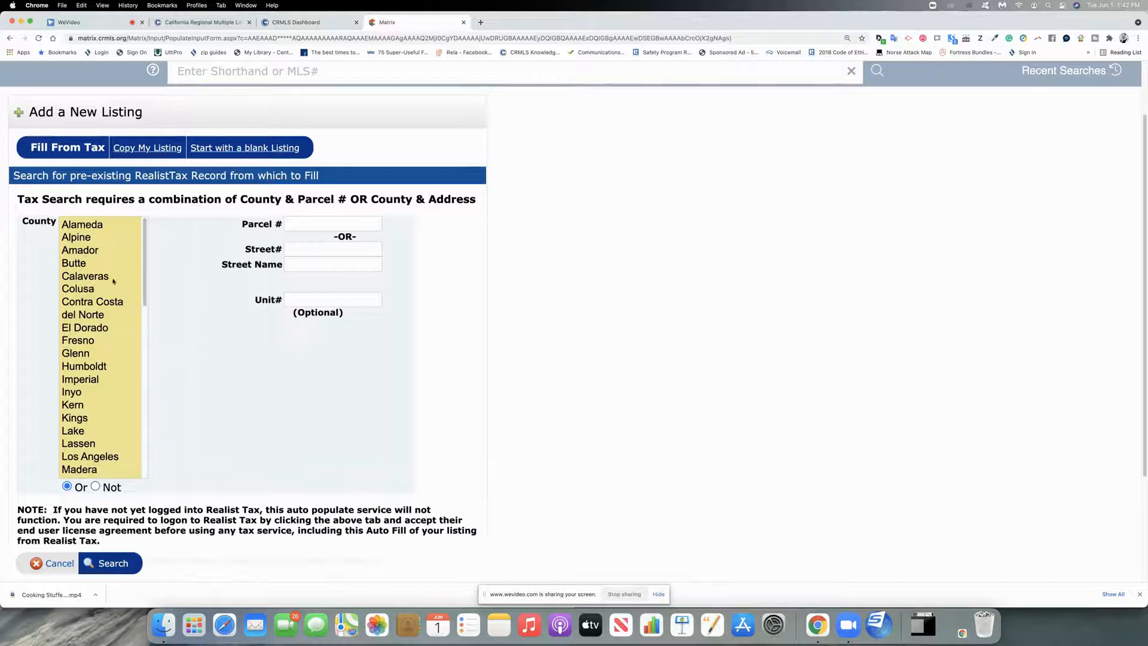
scroll(99, 359, down, 4)
scroll(99, 358, down, 5)
click(81, 327)
click(289, 223)
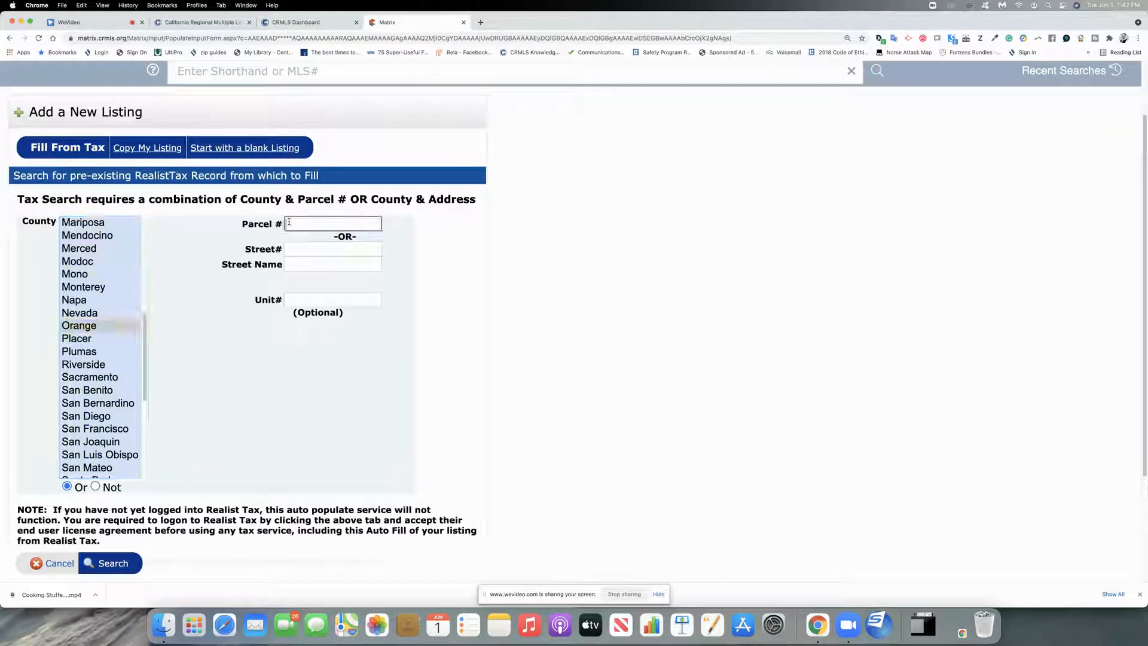
key(Tab)
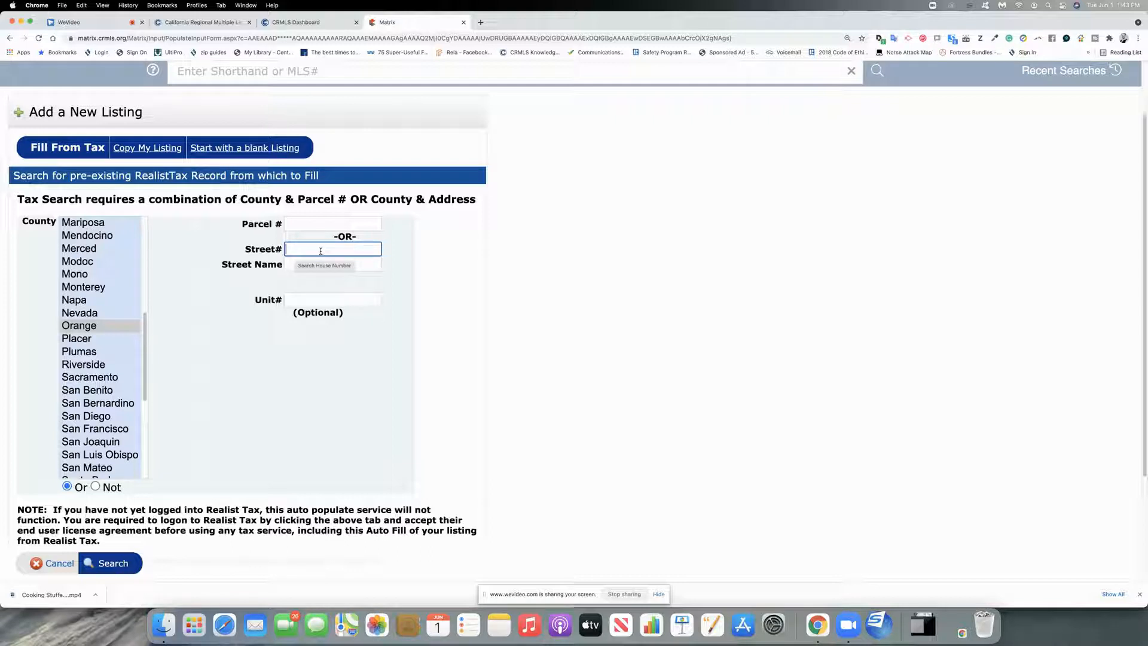
key(Tab)
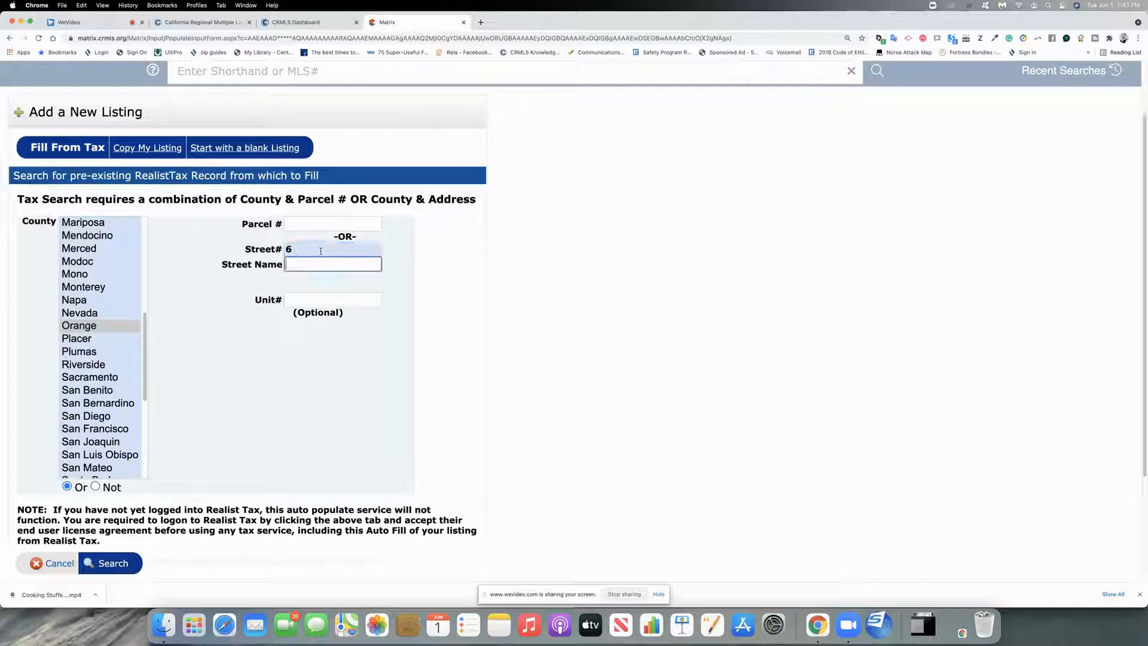
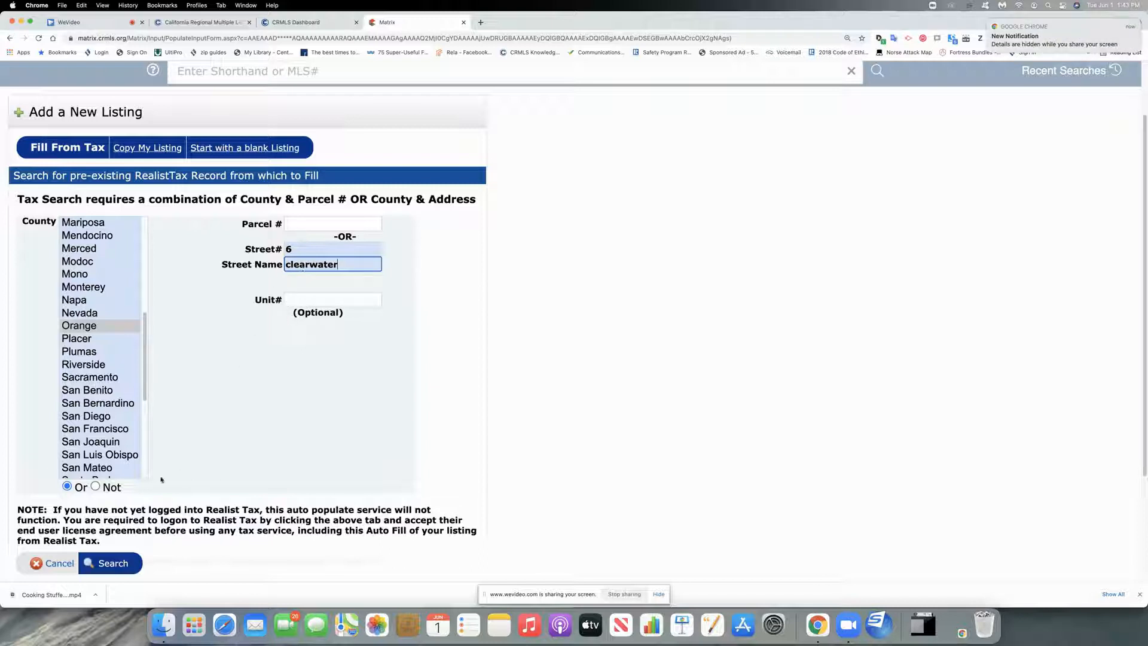
click(113, 565)
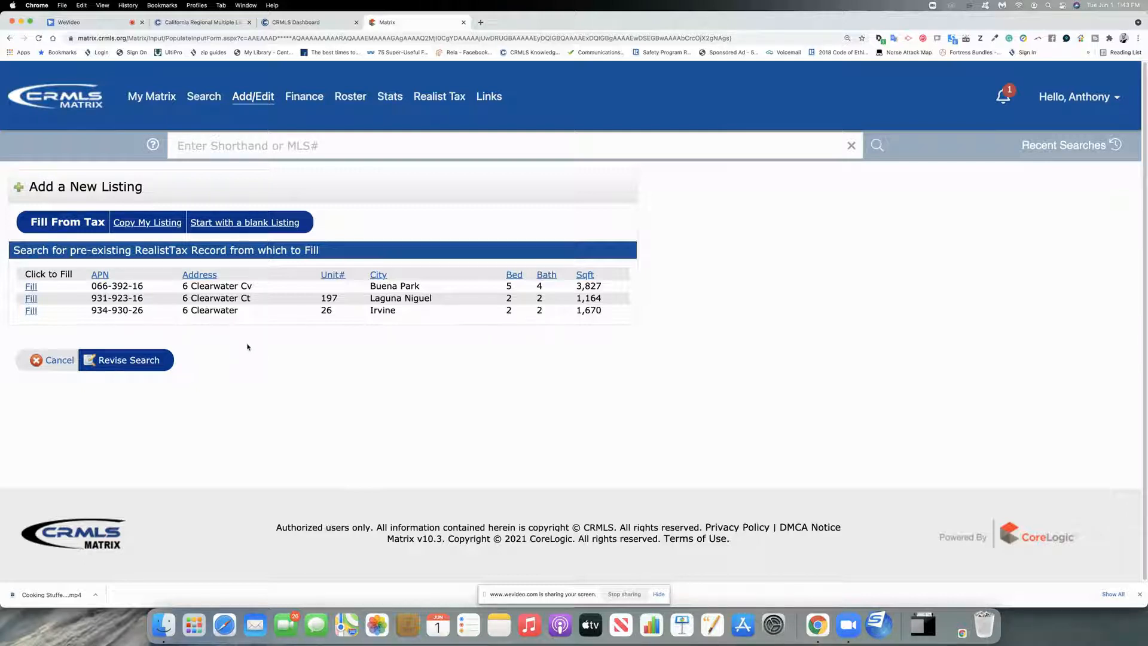
click(31, 299)
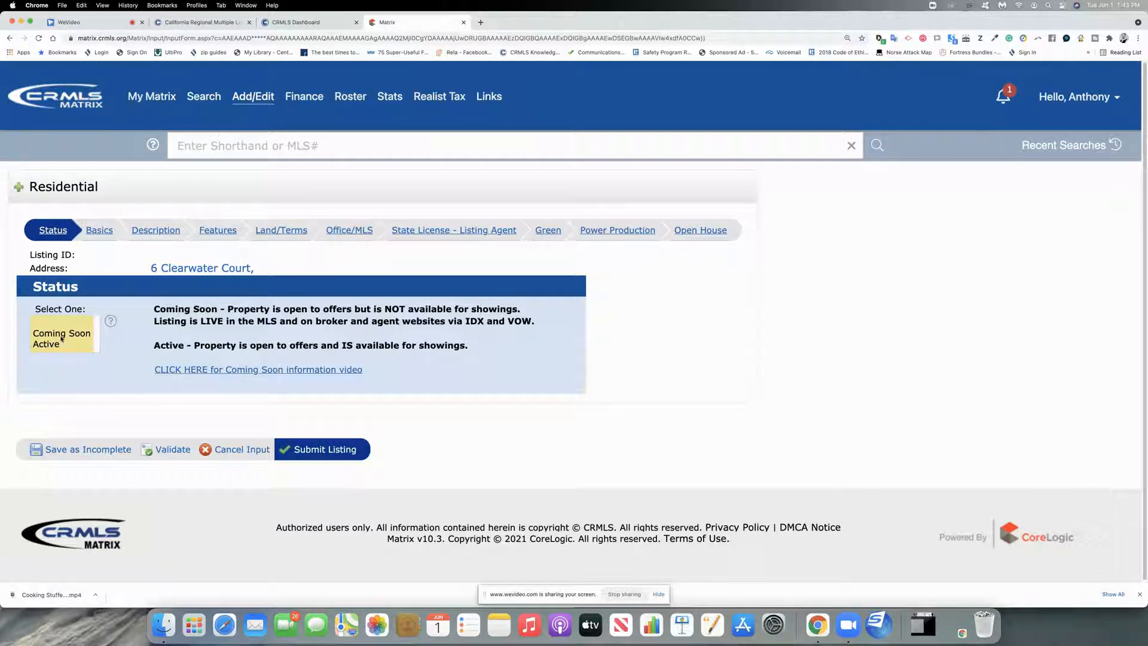
Step: Switch between the Status and Basics sections and check the still-empty MLS Area choices
click(101, 234)
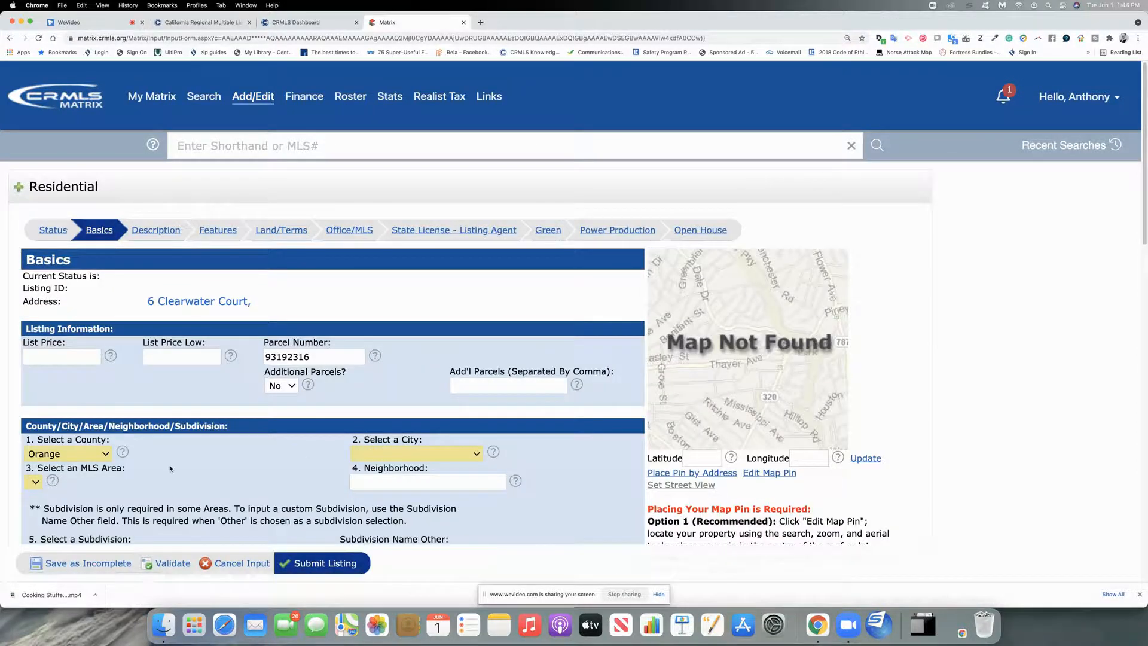
scroll(381, 207, down, 5)
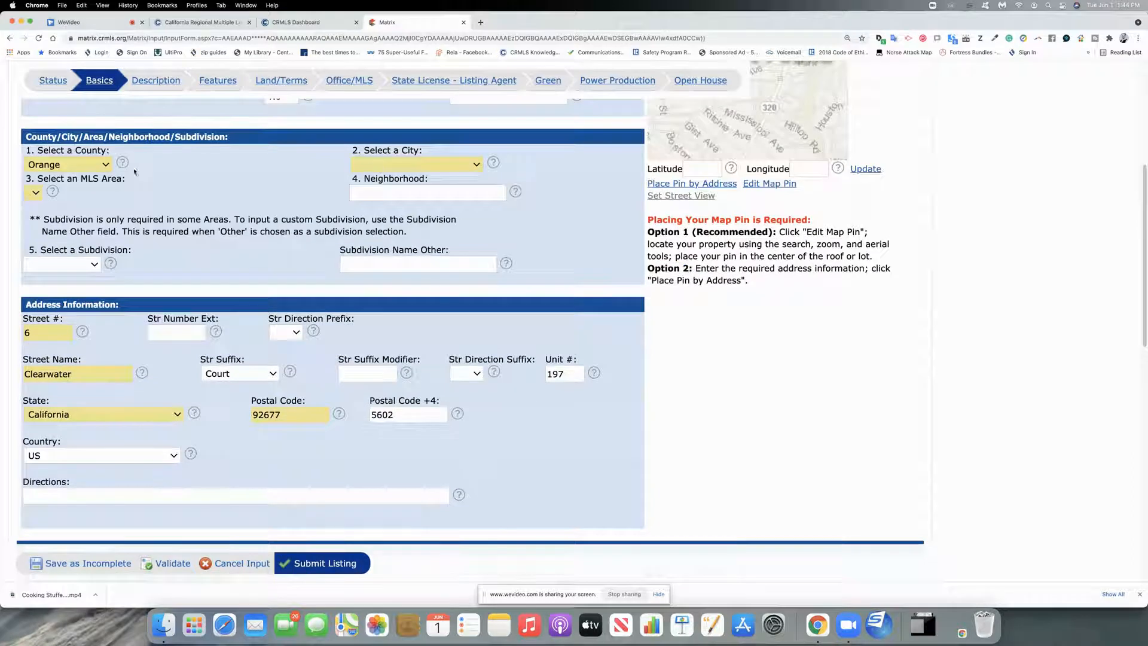
scroll(140, 367, down, 5)
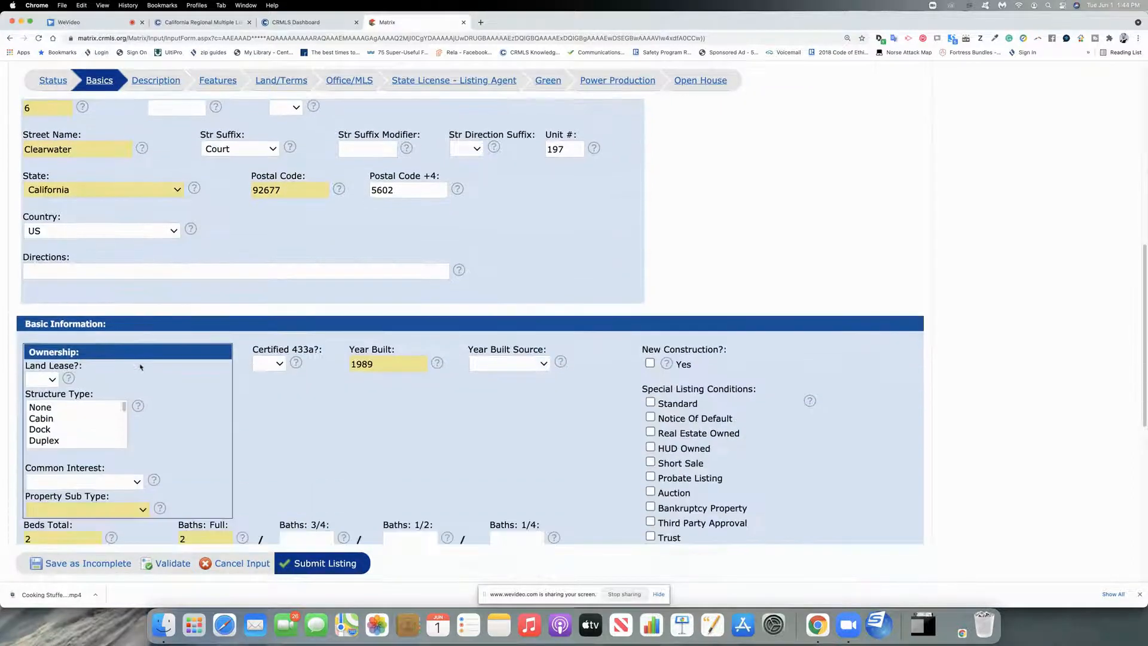
scroll(140, 367, up, 5)
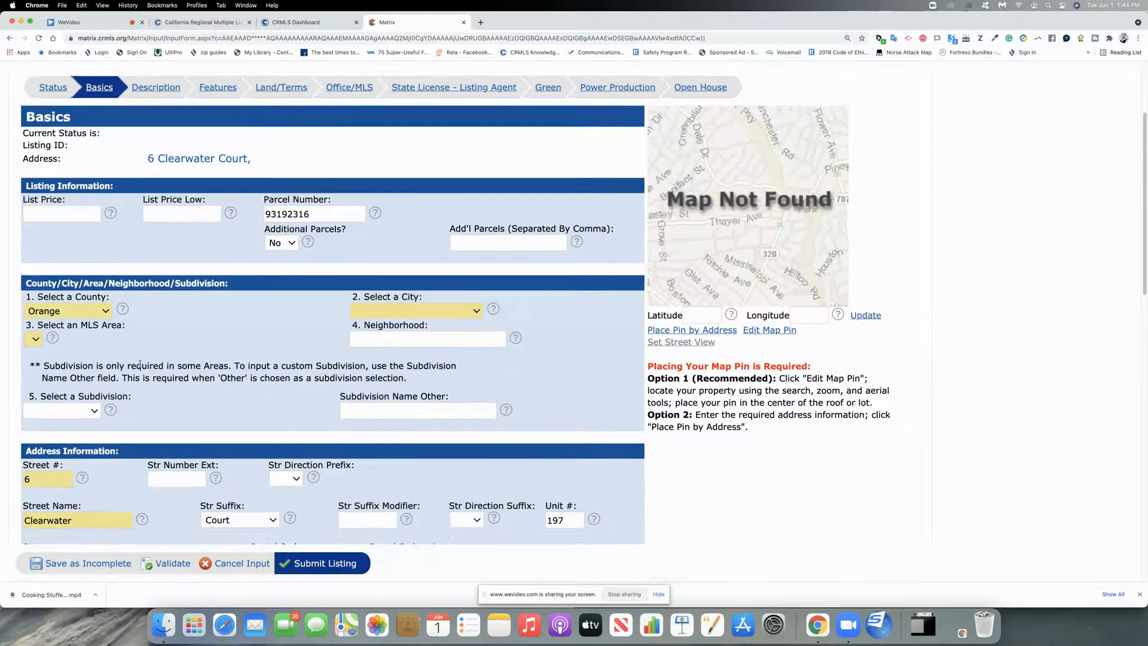
click(54, 88)
mouse_move(152, 97)
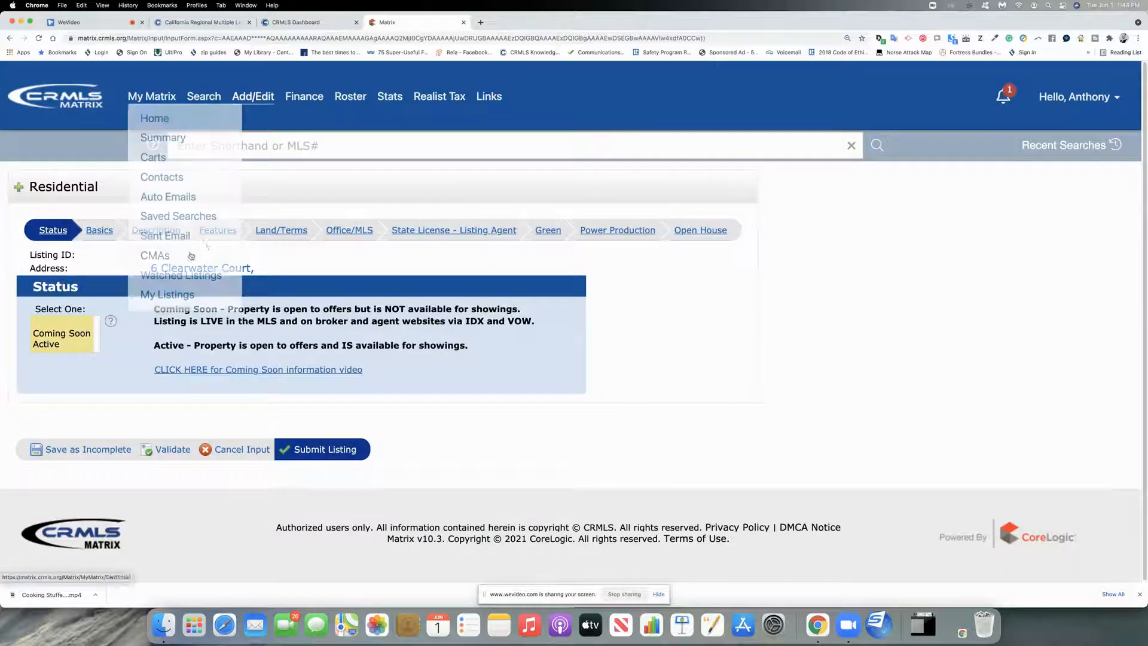
click(49, 345)
click(100, 232)
scroll(68, 199, down, 6)
scroll(67, 199, up, 3)
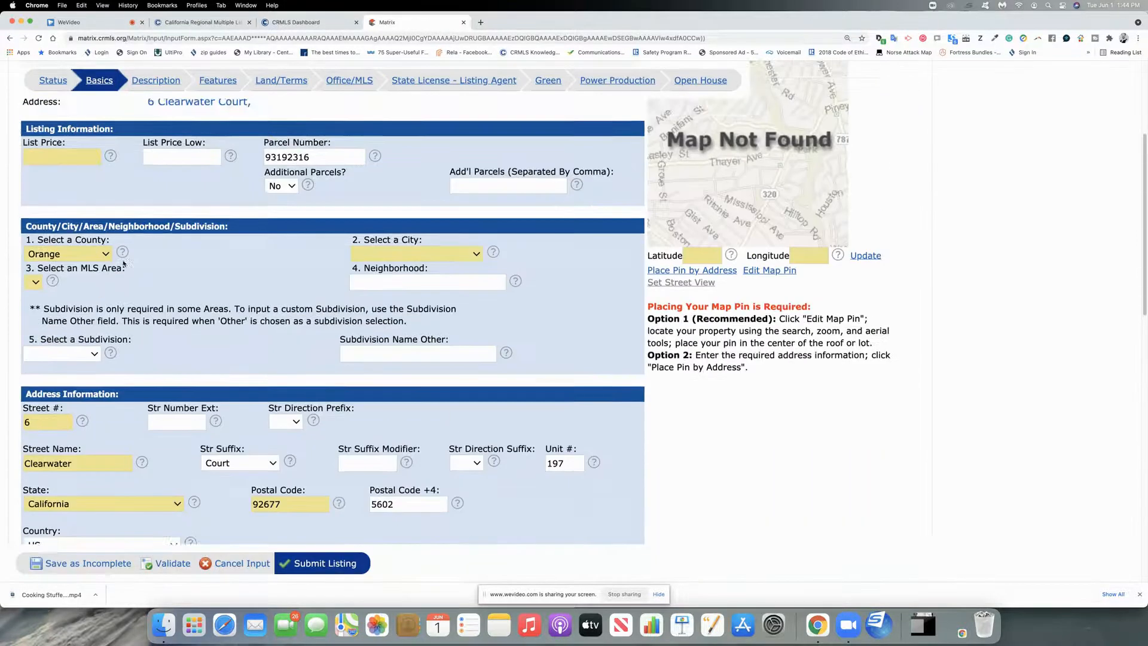
click(38, 281)
click(391, 254)
Step: Set the city to Laguna Niguel and the MLS area to LNSLT - Salt Creek
click(471, 254)
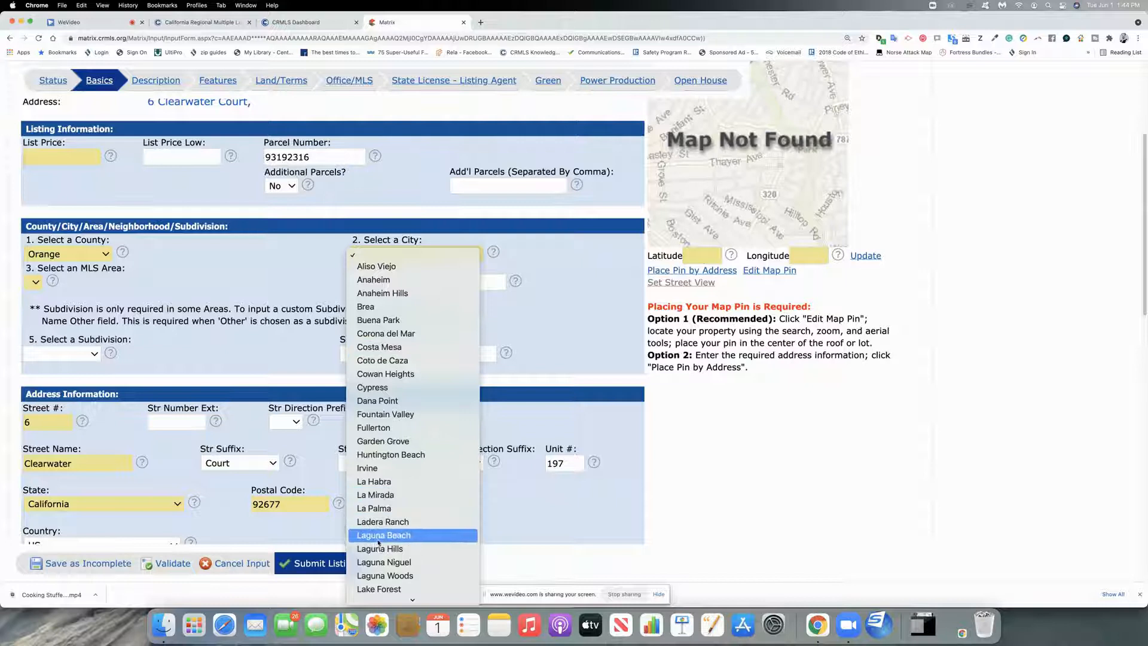
click(381, 562)
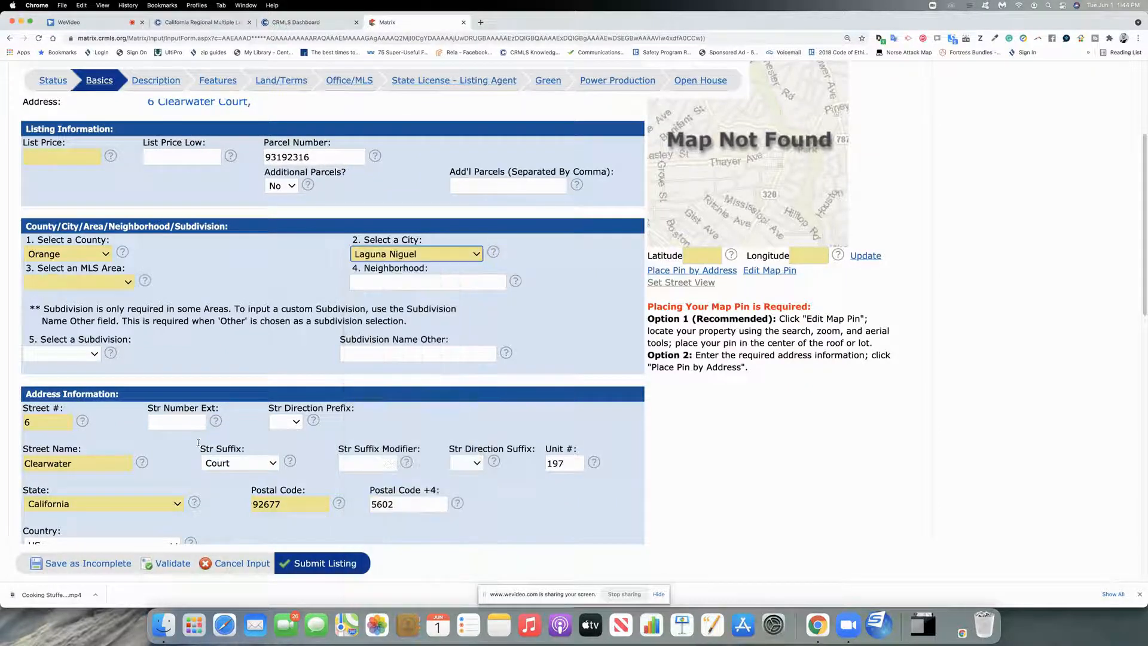
click(129, 284)
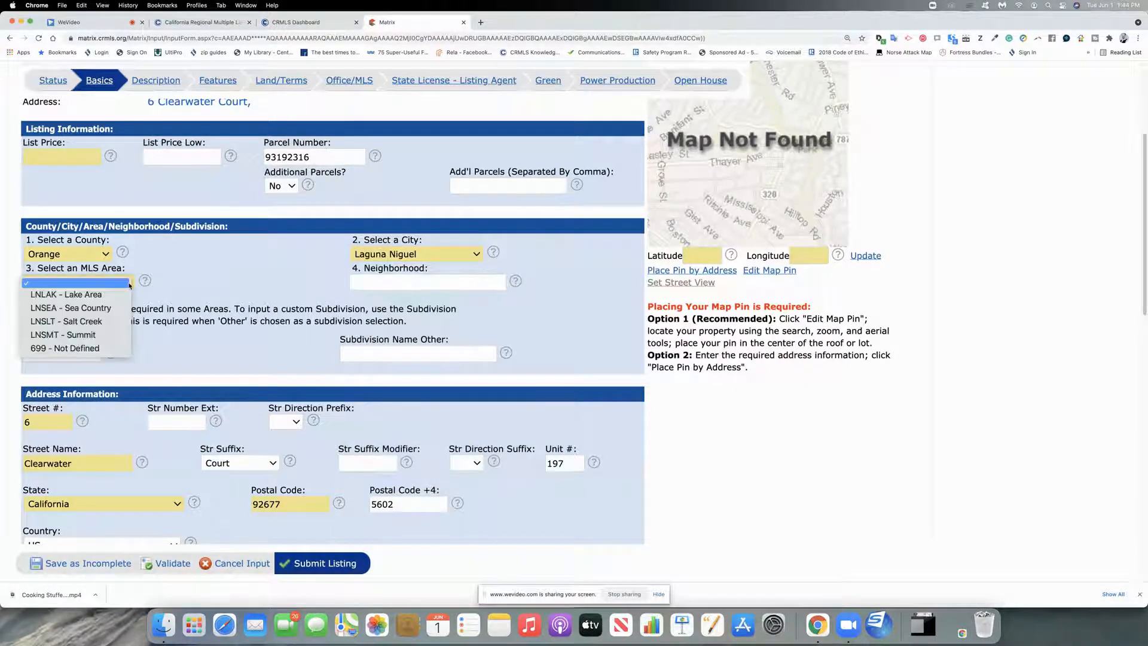
click(94, 322)
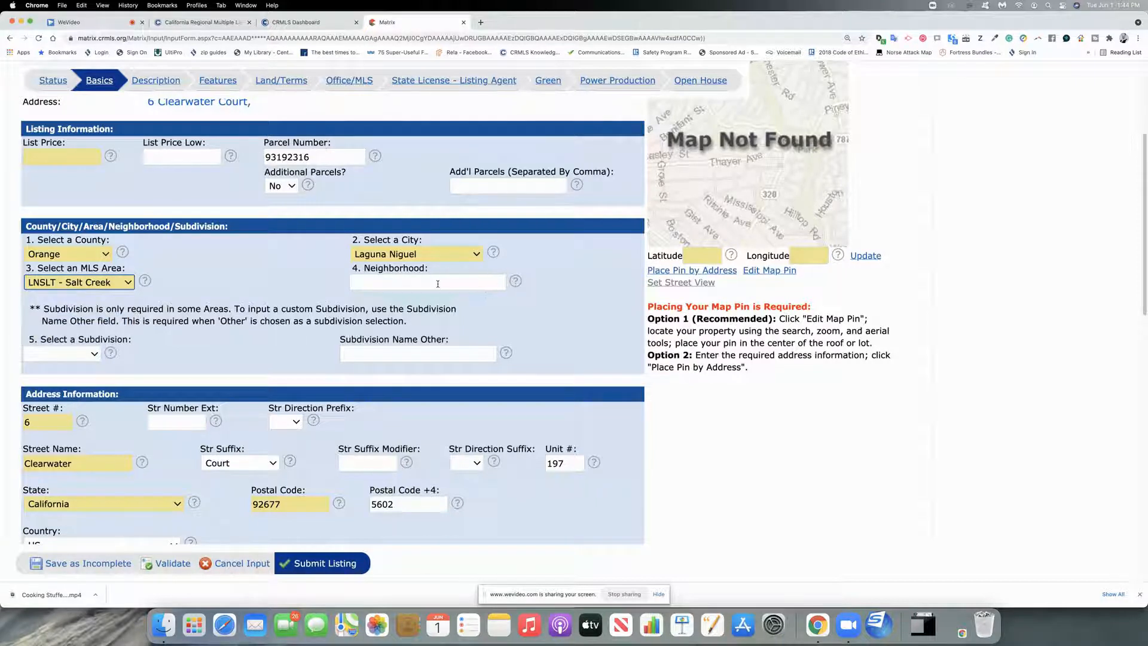
Step: Set the subdivision to Crest De Ville Estates and place the map pin by address
click(86, 354)
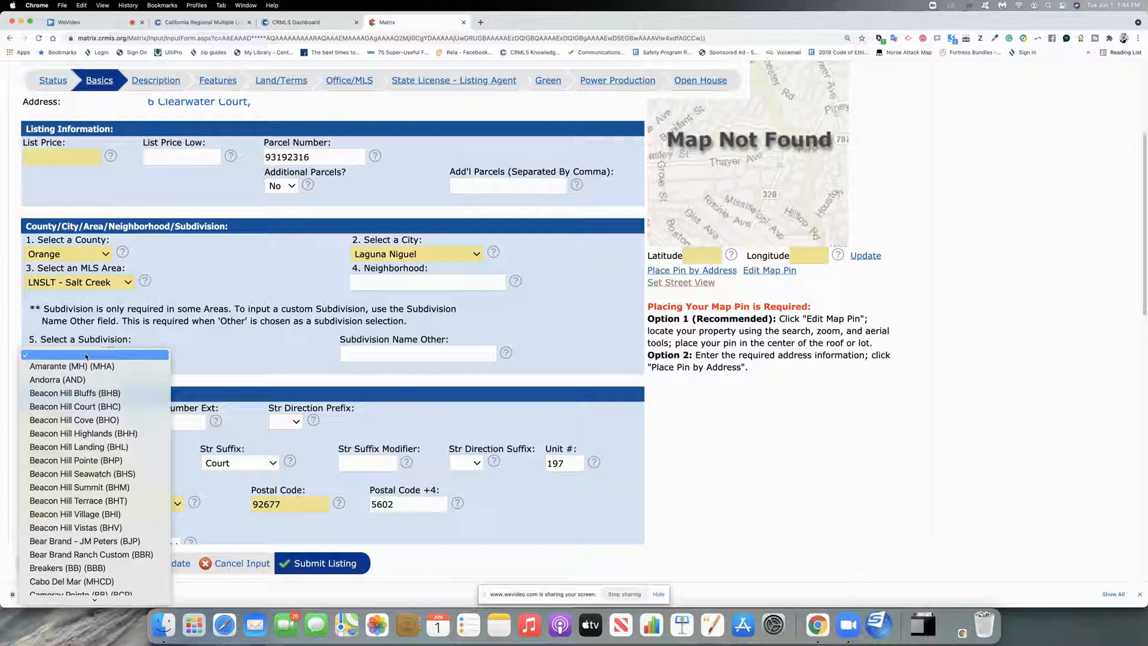
scroll(83, 512, down, 2)
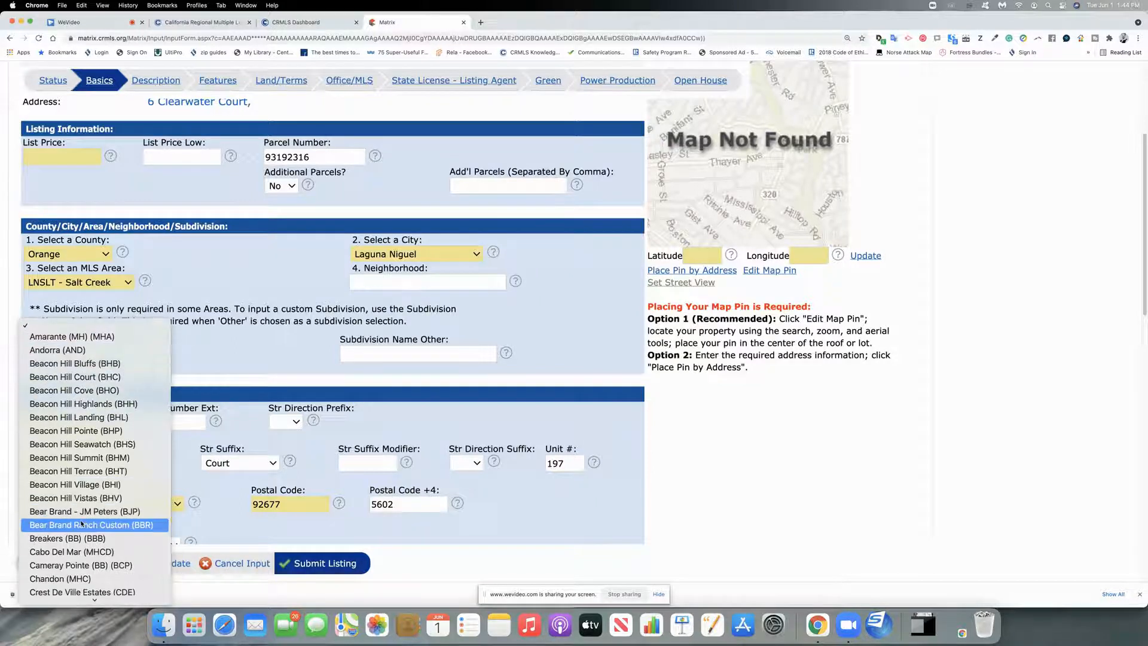
scroll(83, 507, down, 5)
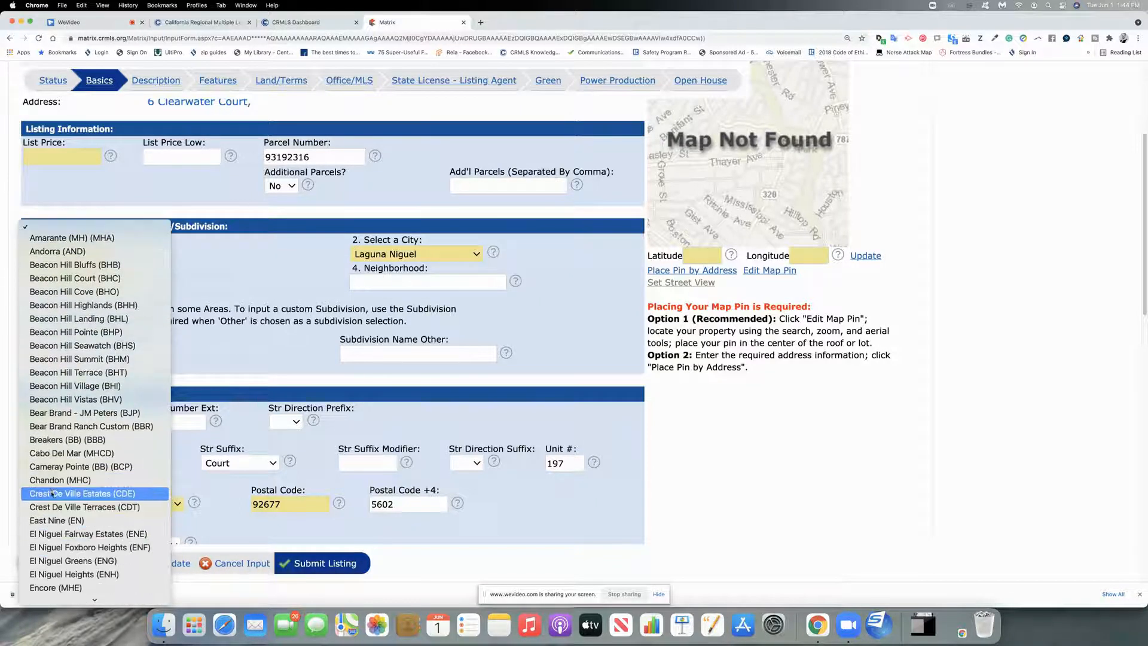
click(52, 492)
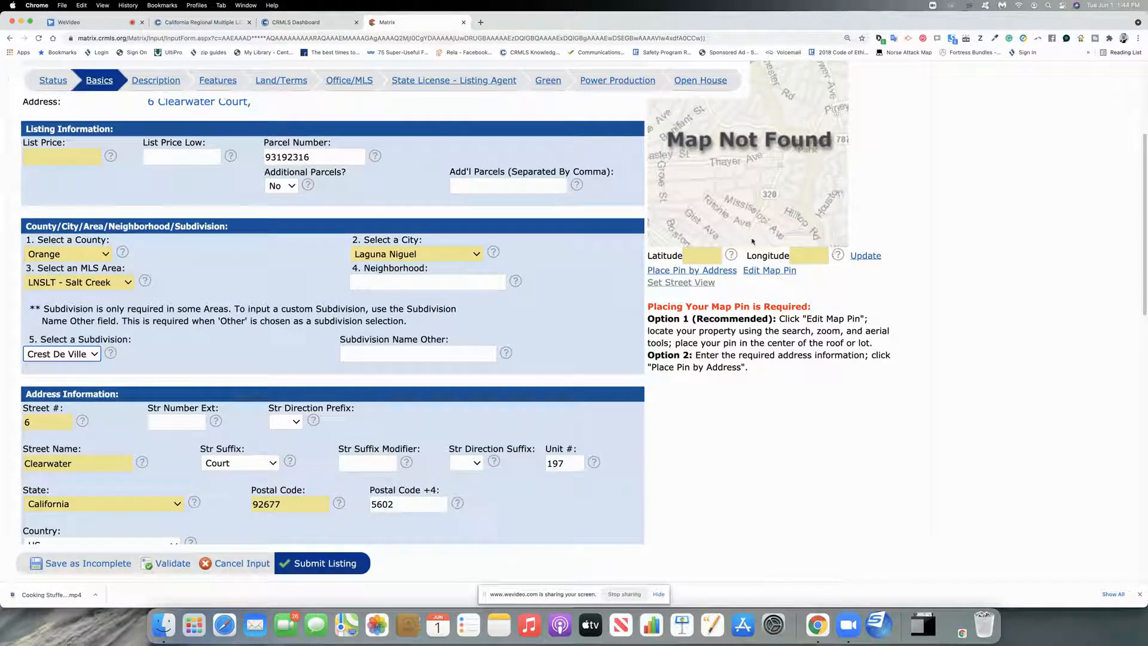
click(680, 272)
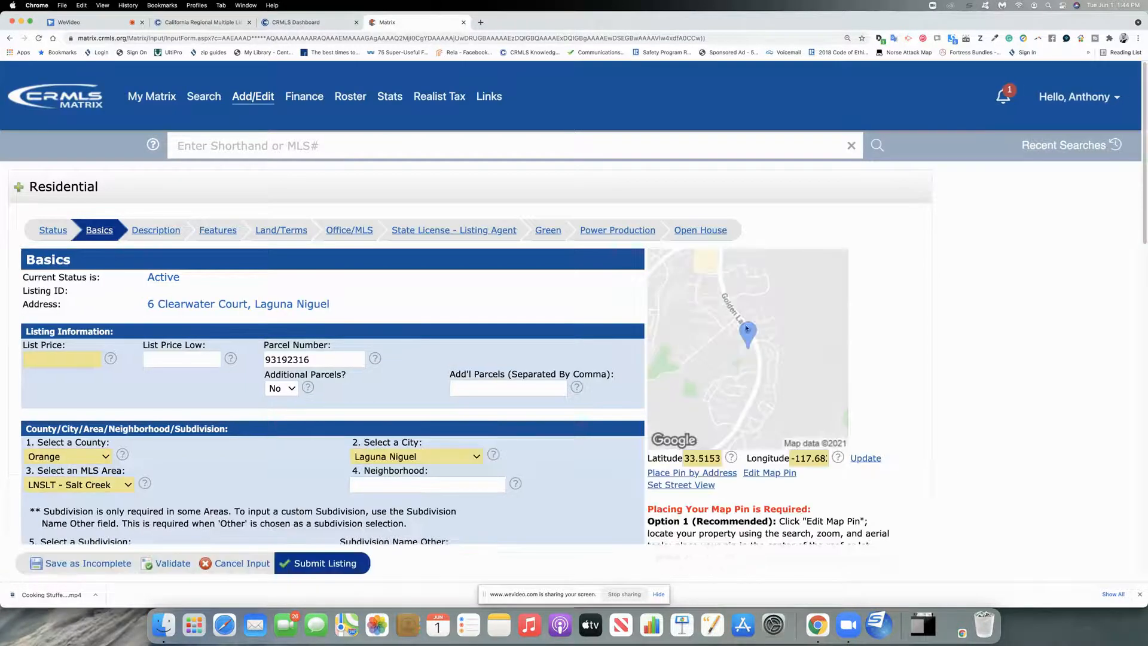
Step: Mark the special condition Standard and set Year Built Source to Assessor
scroll(578, 388, down, 5)
scroll(578, 389, down, 8)
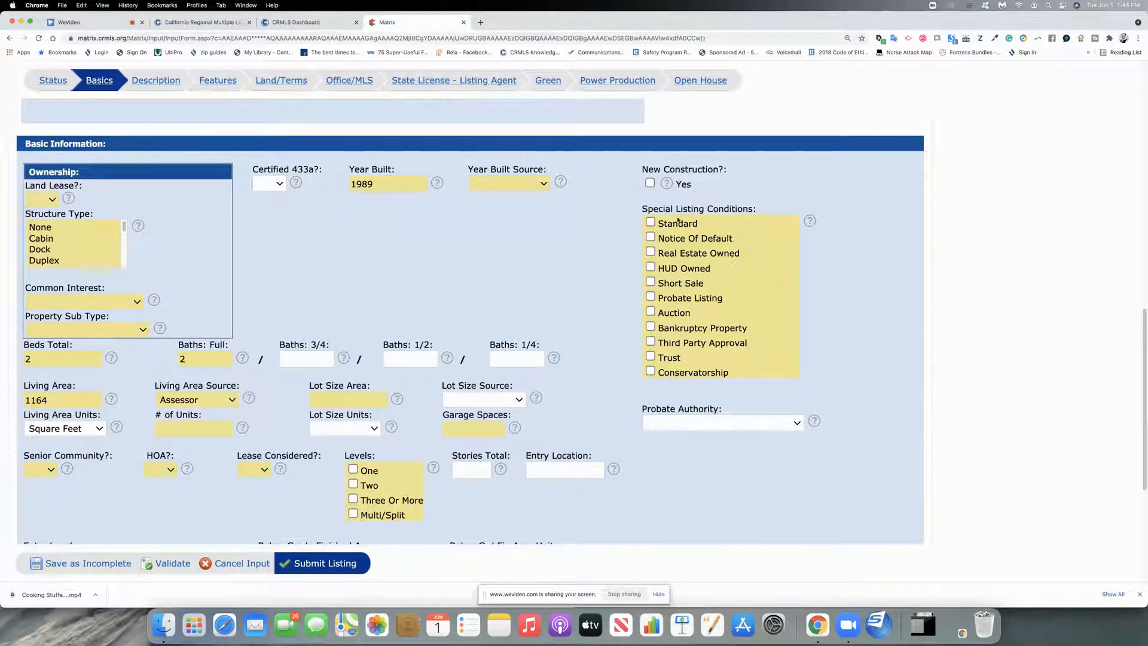
click(651, 225)
click(525, 186)
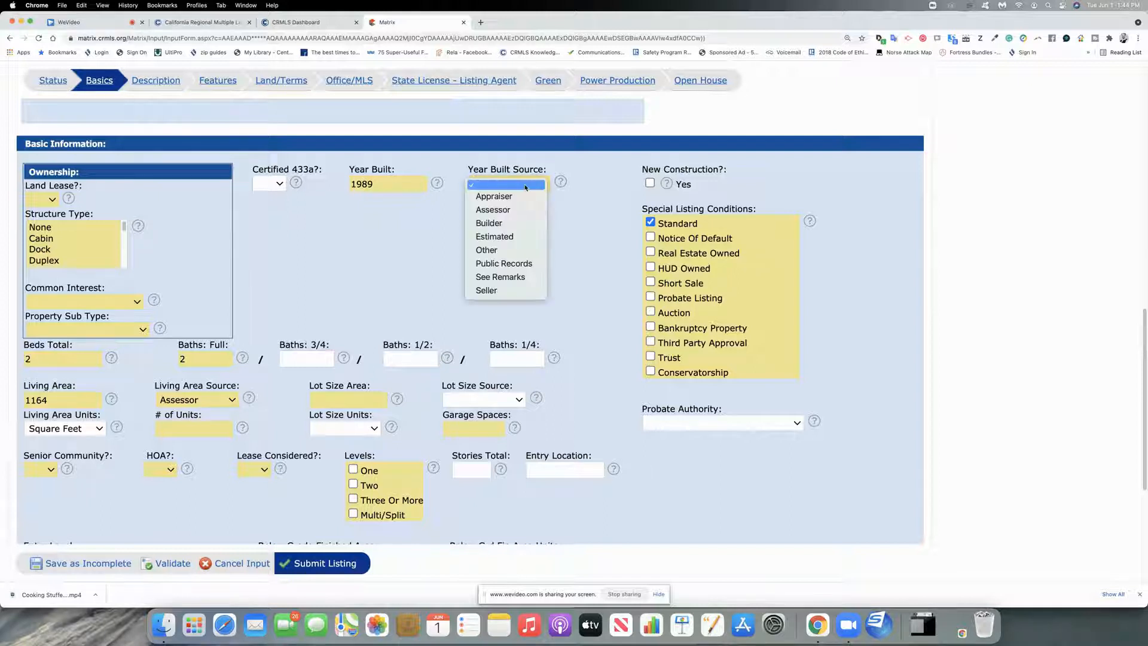
click(493, 209)
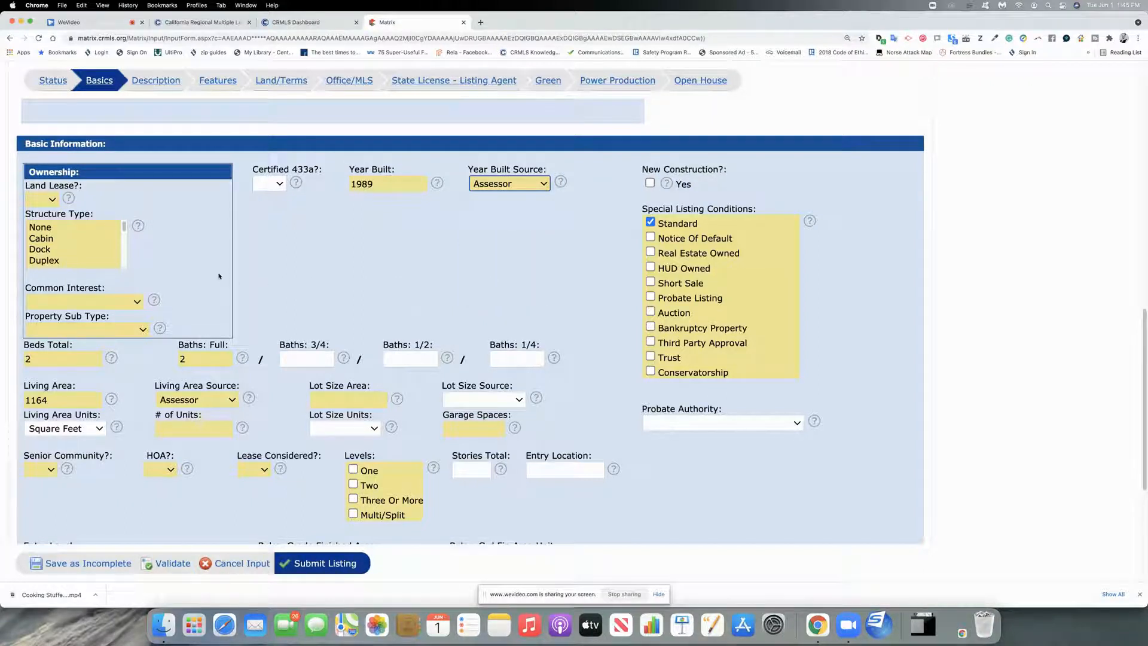
Step: Set Levels to One, Senior Community to No and HOA to Yes
scroll(301, 294, down, 4)
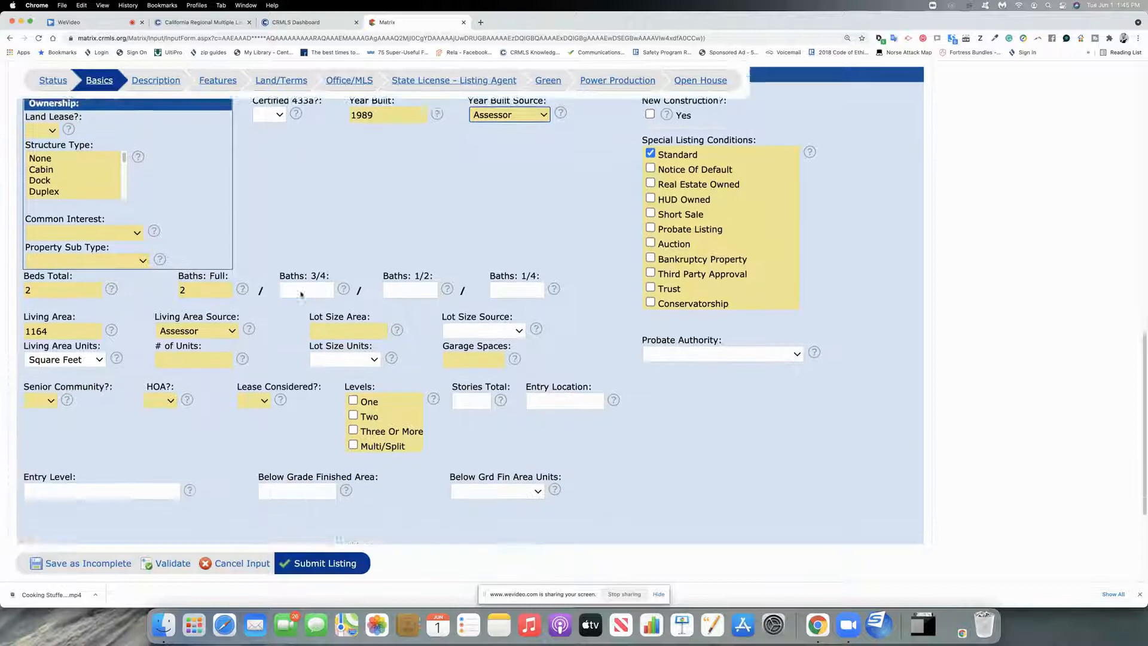
click(353, 356)
click(51, 355)
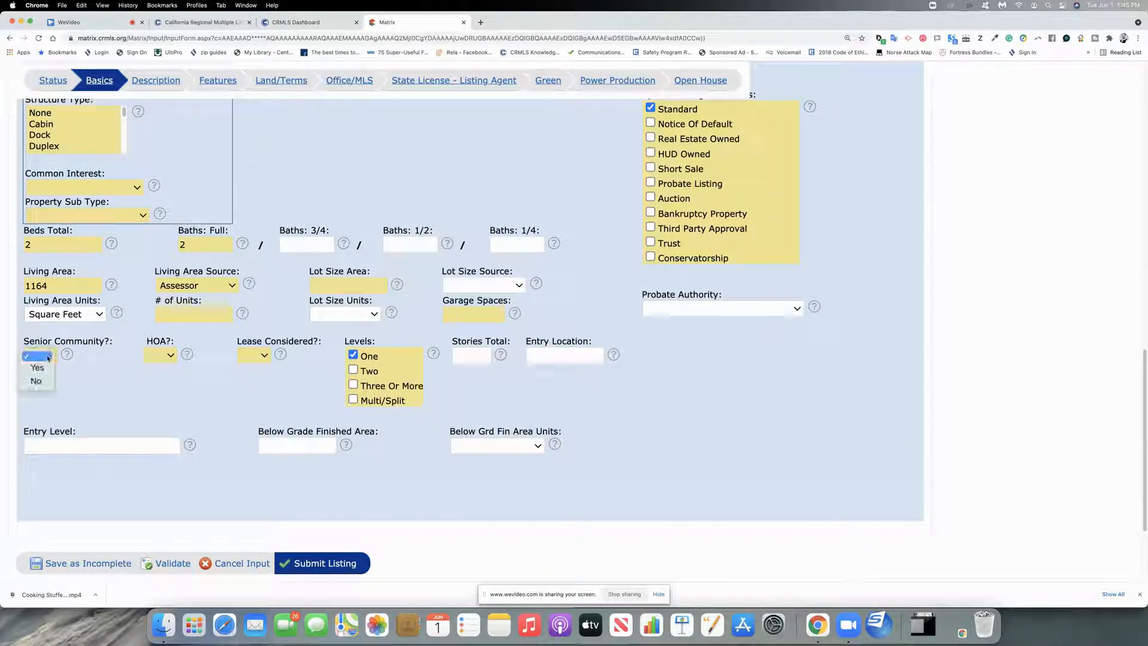
click(52, 387)
click(160, 355)
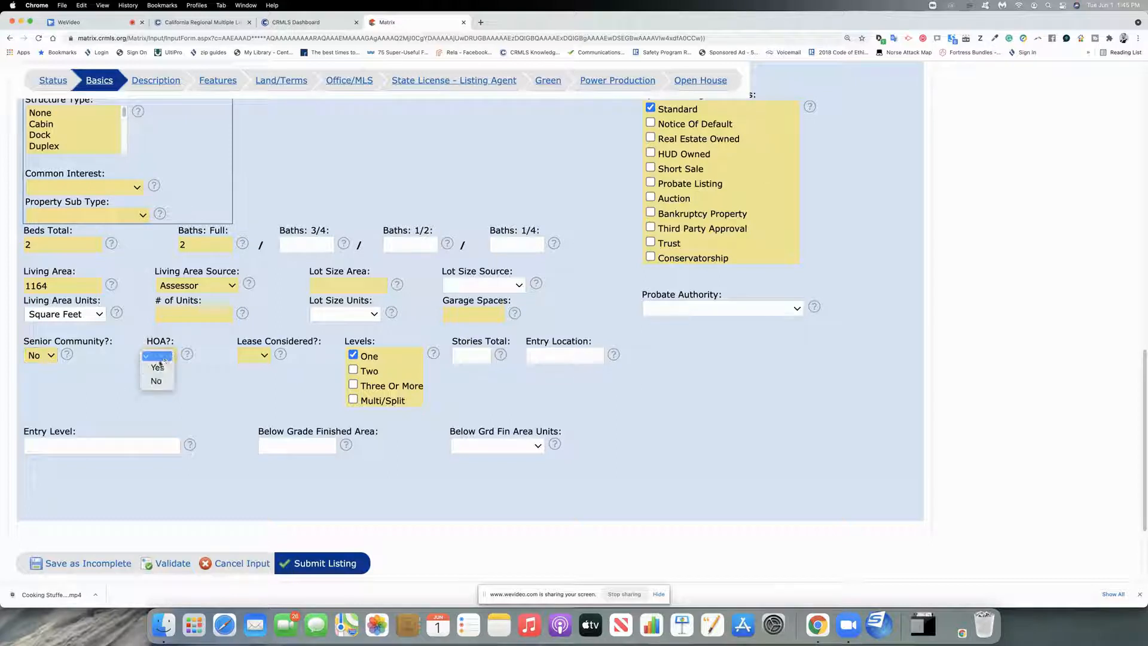
click(154, 367)
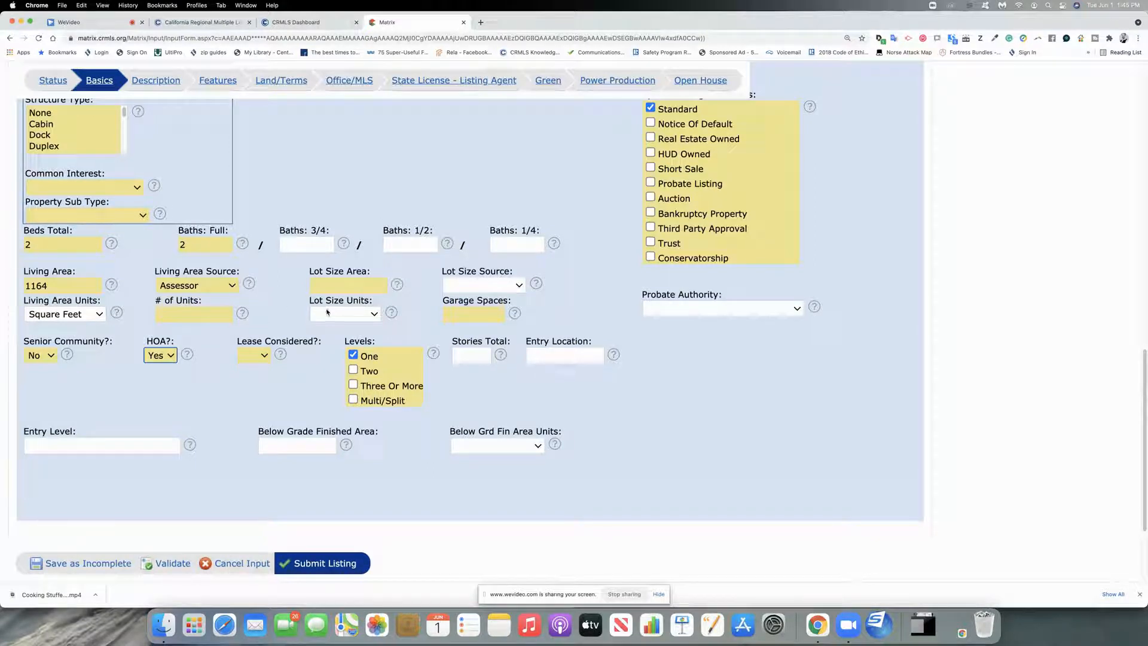
scroll(327, 315, up, 12)
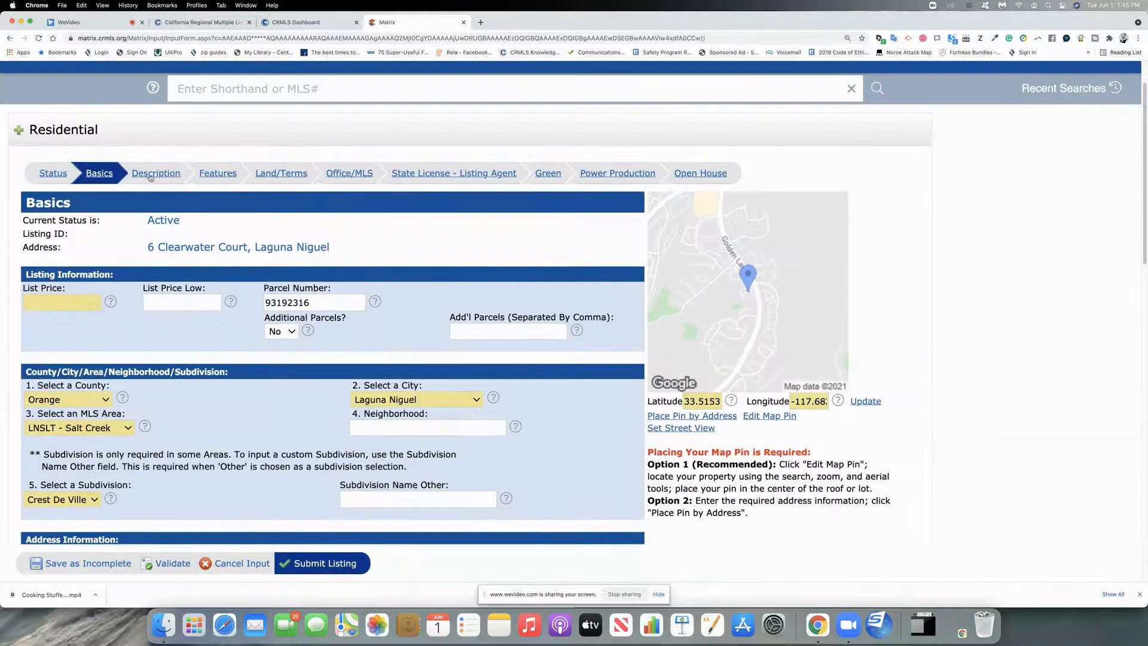
click(156, 174)
scroll(199, 269, down, 3)
click(86, 334)
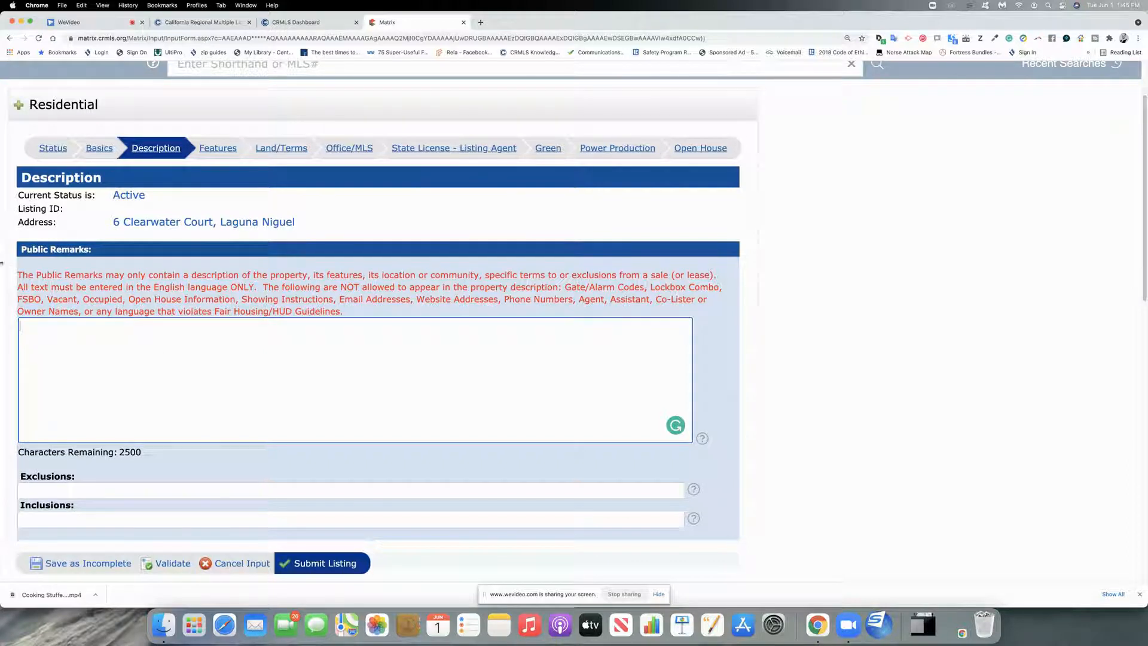
drag(18, 272, 236, 366)
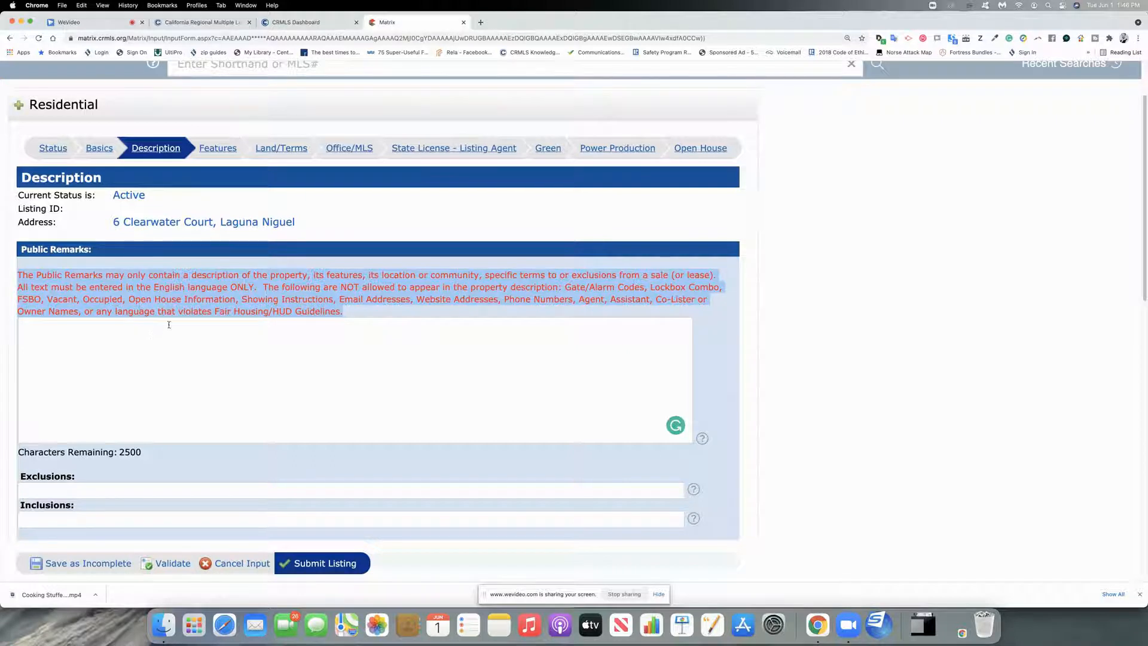
drag(214, 307, 347, 311)
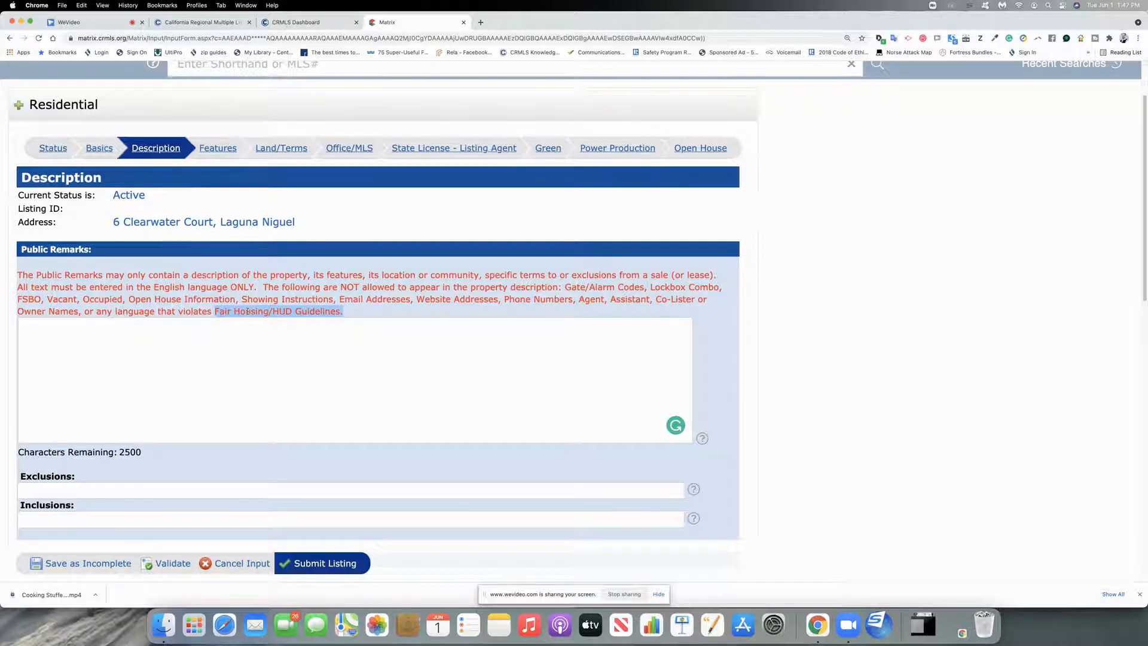
Step: Scroll through the Features security, foundation, roof, fencing and disclosure checklists
click(218, 147)
scroll(209, 357, down, 5)
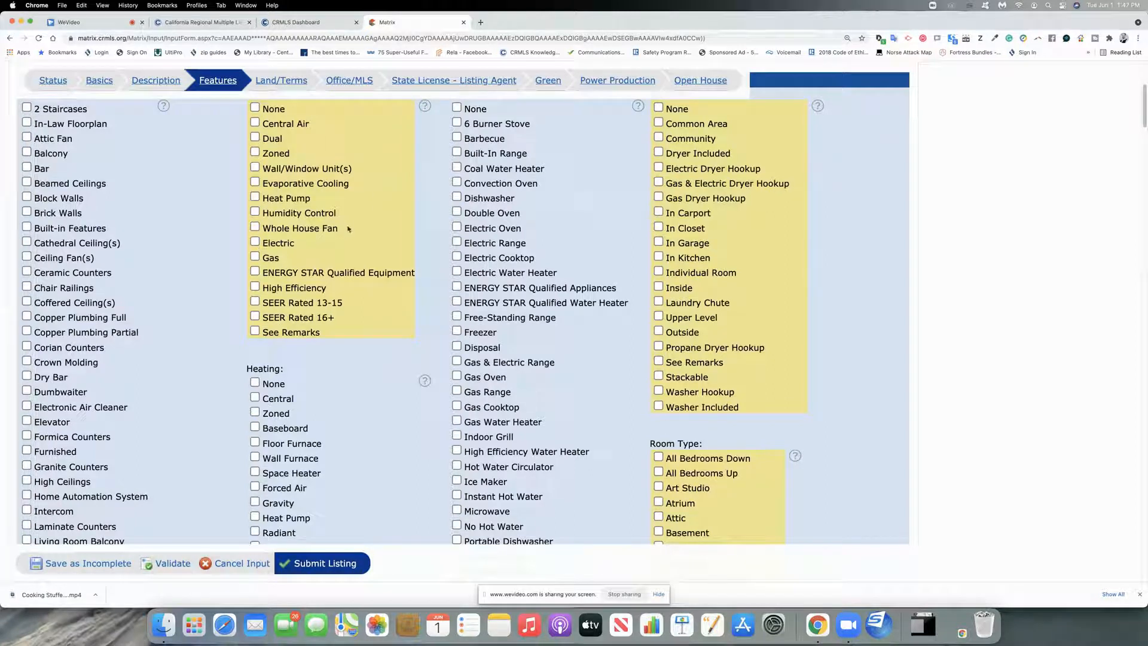
scroll(347, 240, up, 2)
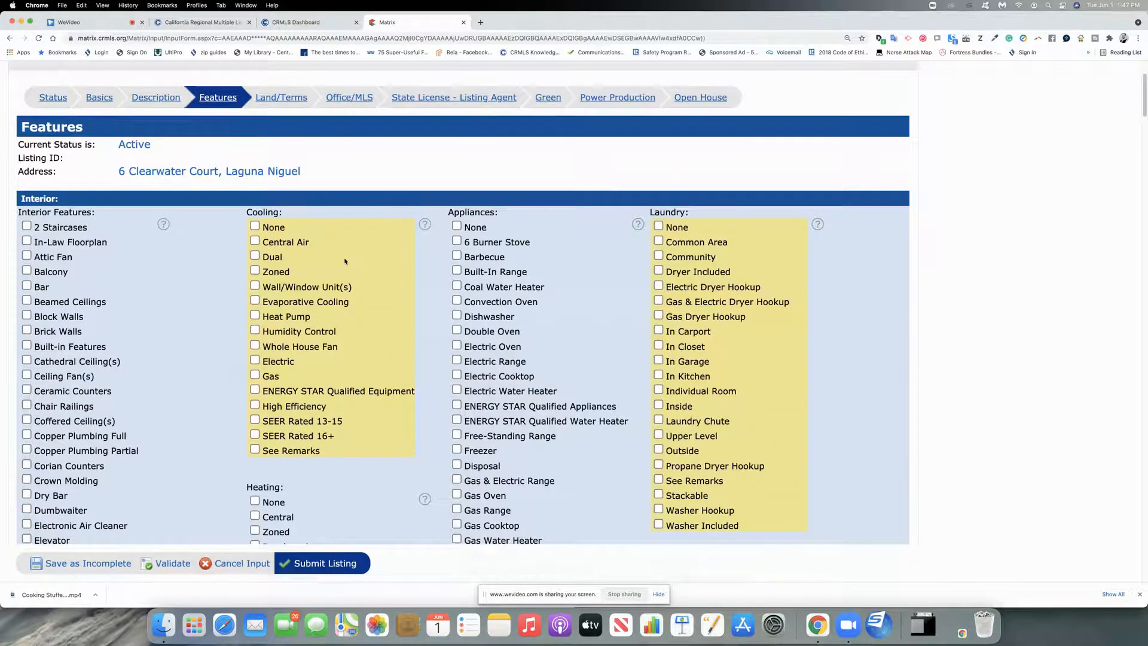
scroll(345, 261, down, 8)
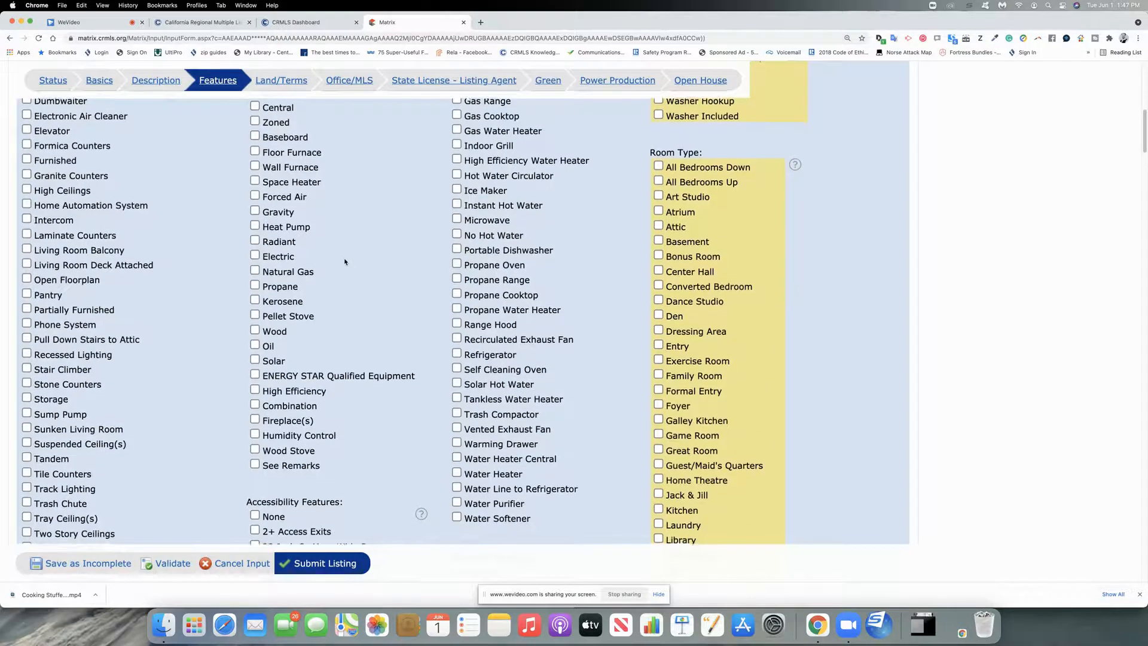
scroll(345, 261, down, 14)
scroll(345, 264, down, 12)
scroll(345, 264, down, 1)
scroll(345, 263, up, 3)
scroll(345, 263, down, 4)
scroll(345, 264, down, 8)
scroll(345, 264, down, 18)
scroll(344, 264, down, 6)
scroll(345, 263, down, 3)
scroll(345, 265, up, 3)
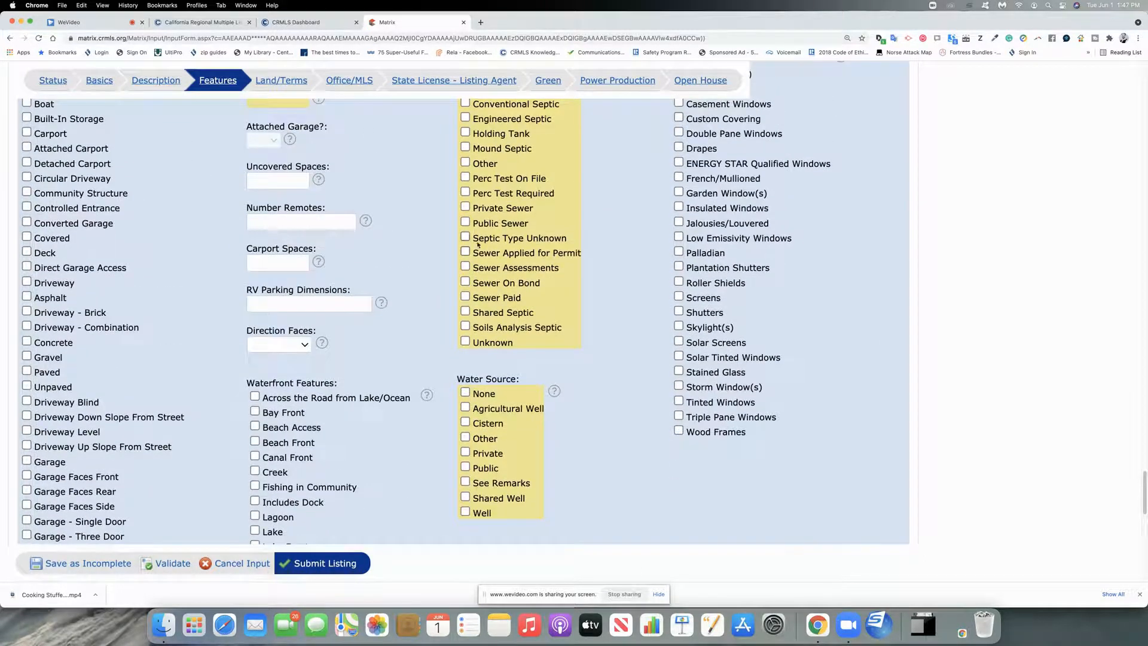
scroll(478, 244, up, 3)
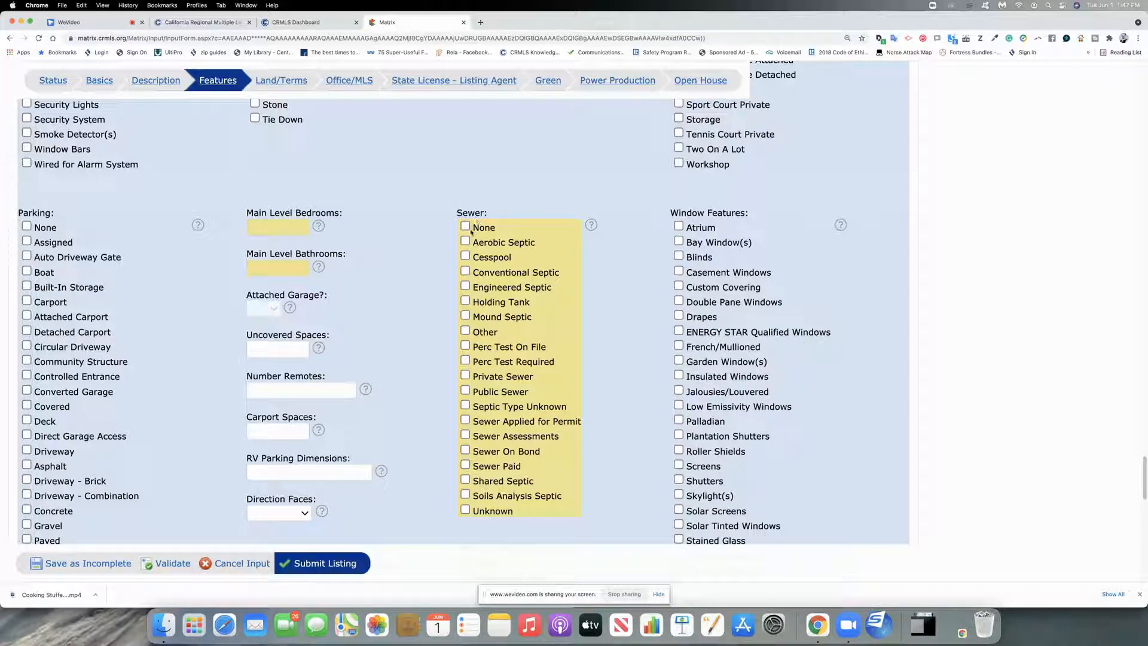
scroll(480, 428, down, 3)
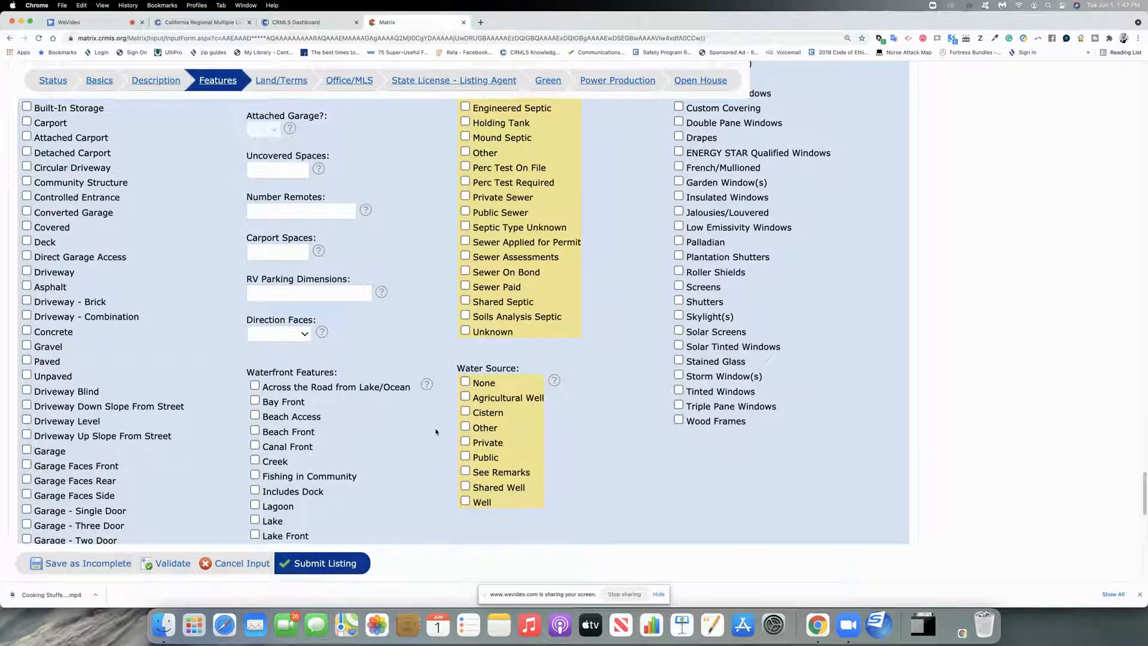
scroll(436, 432, down, 5)
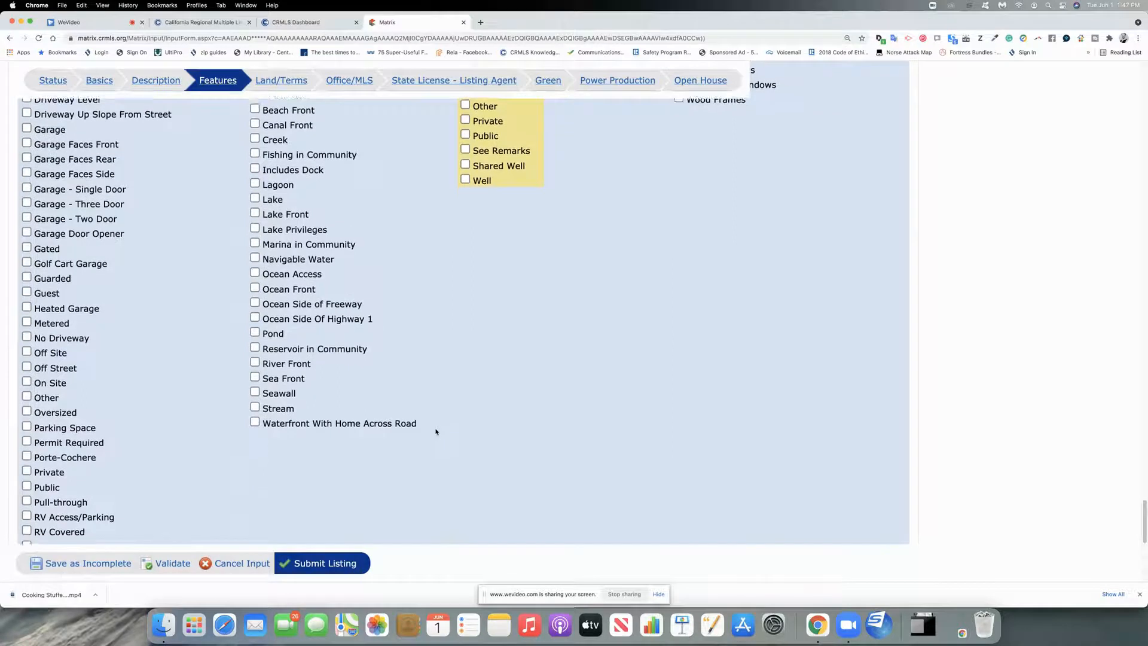
scroll(435, 432, down, 5)
scroll(436, 432, up, 10)
scroll(436, 432, up, 8)
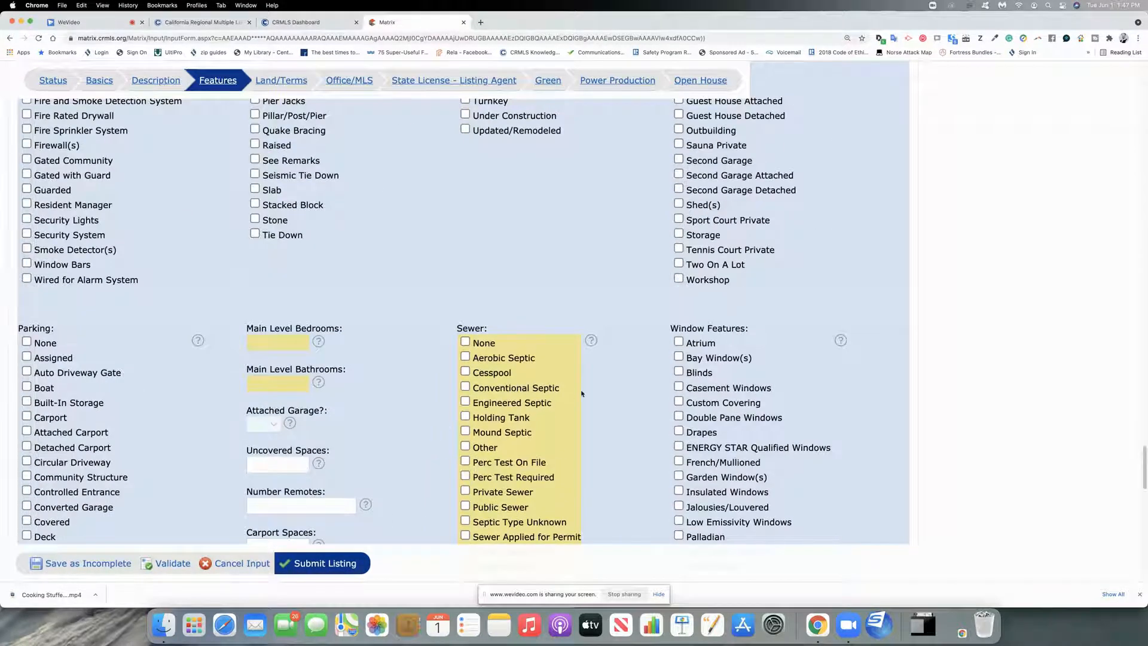
scroll(582, 393, up, 3)
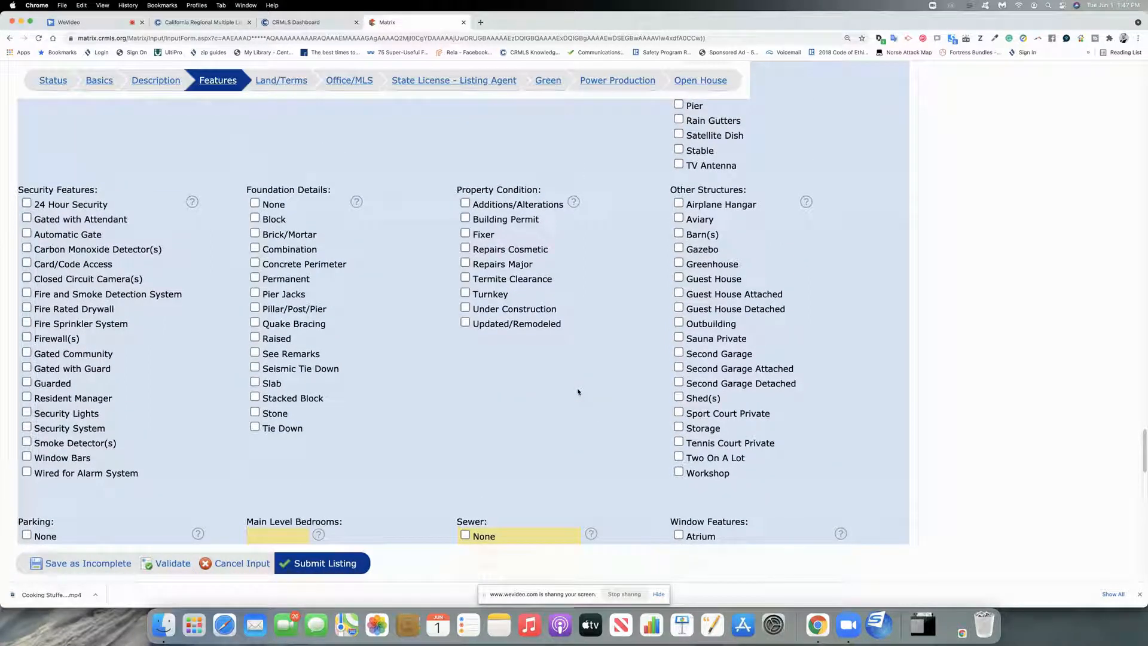
scroll(574, 392, up, 3)
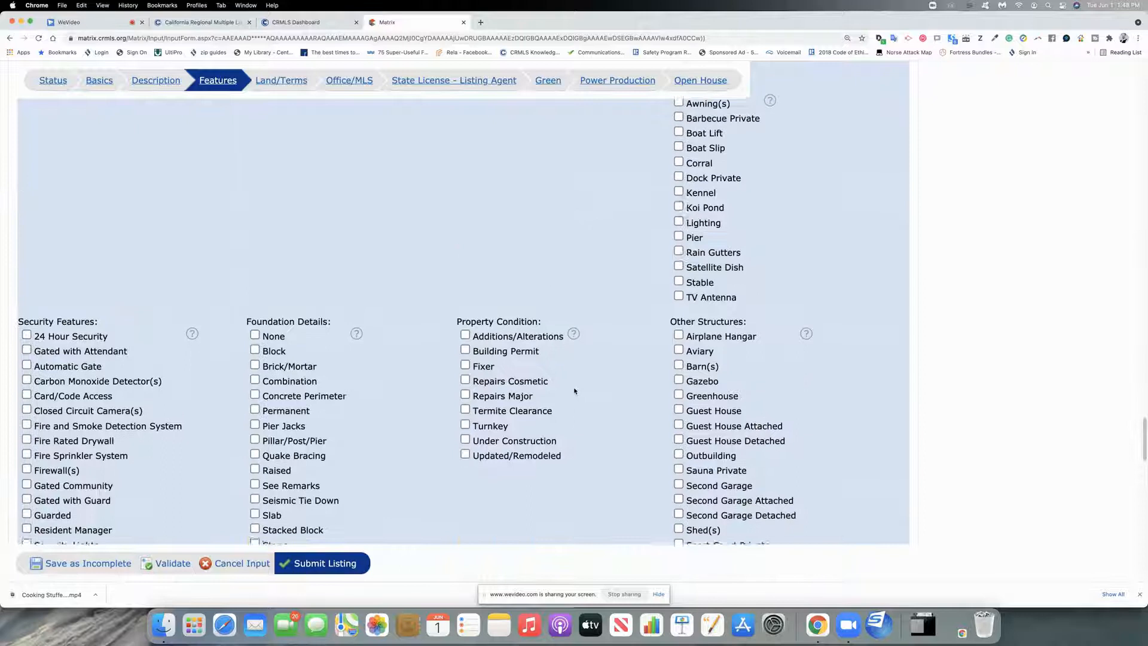
scroll(574, 391, up, 4)
scroll(572, 390, up, 3)
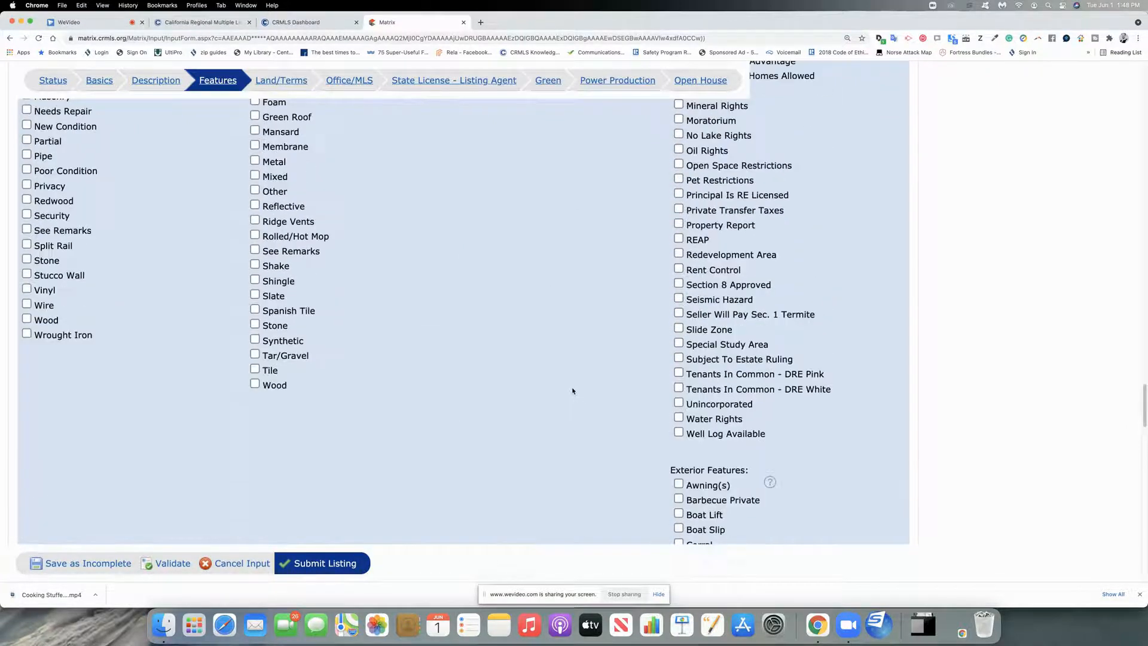
scroll(571, 391, up, 6)
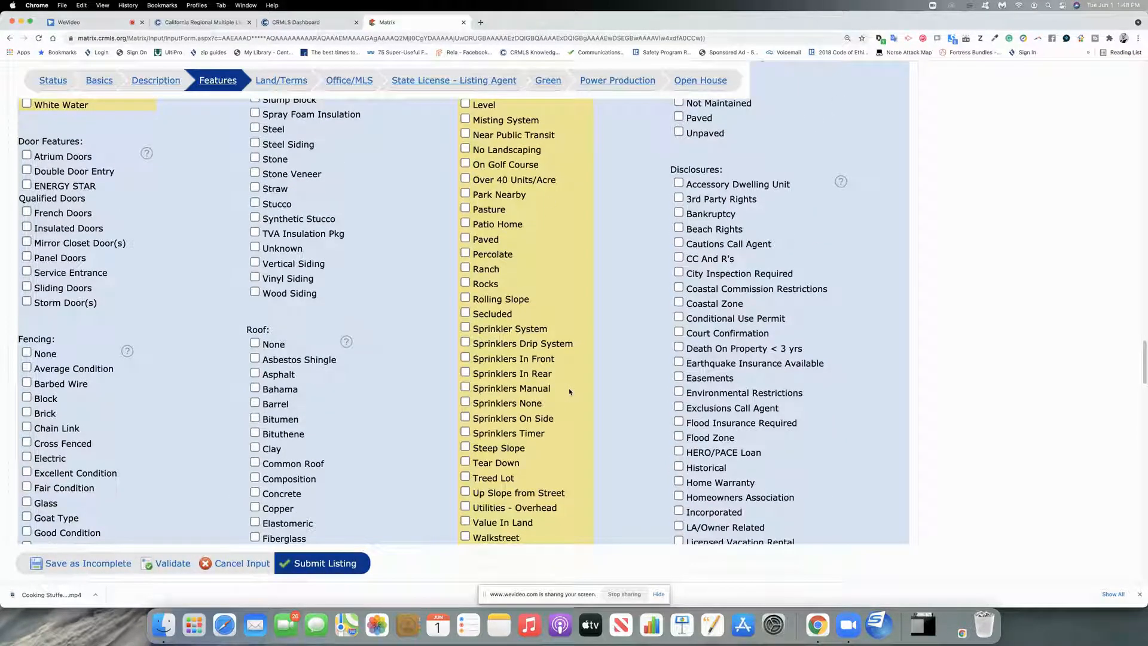
Step: On Land/Terms, check and then clear the Assessments 'None' option
click(281, 80)
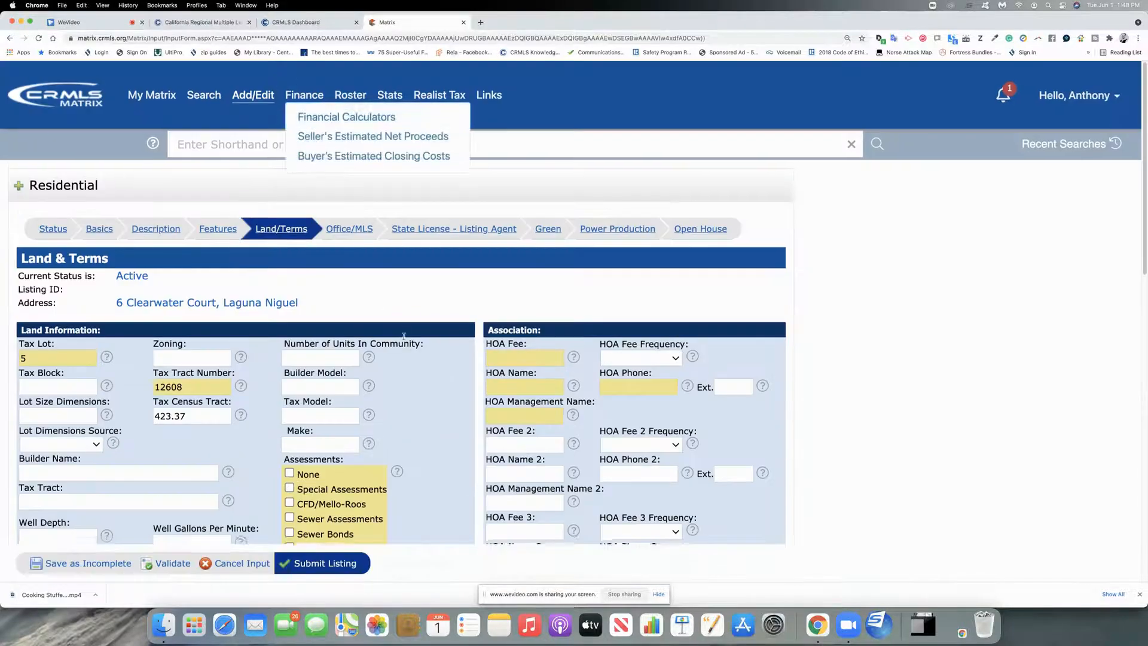
scroll(375, 317, down, 3)
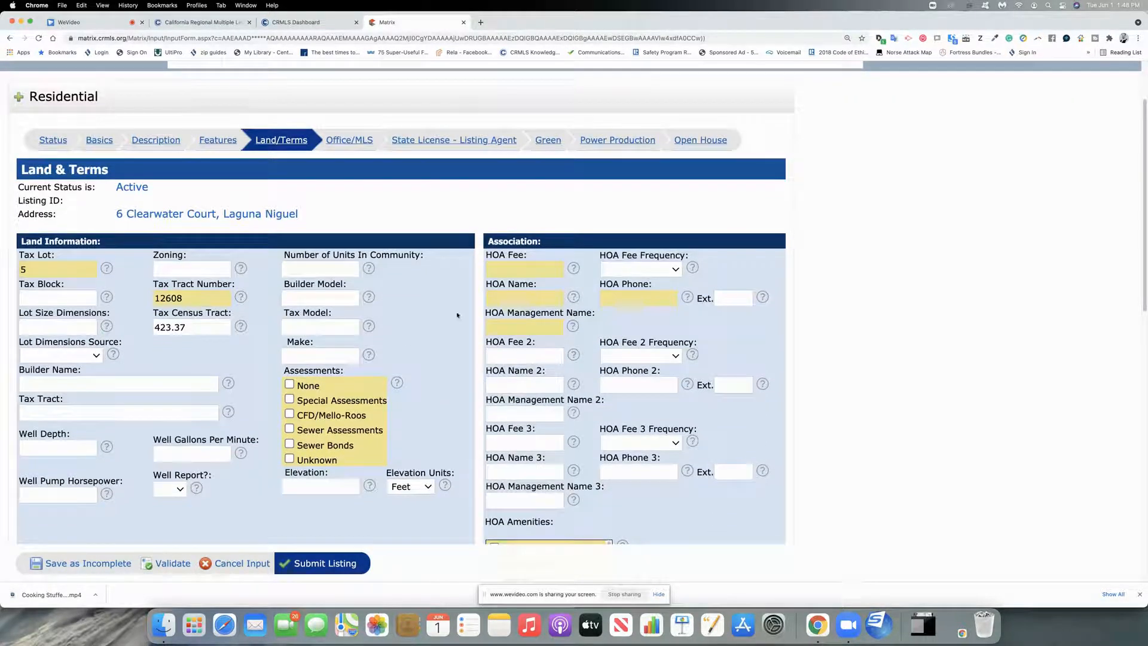
scroll(449, 317, down, 5)
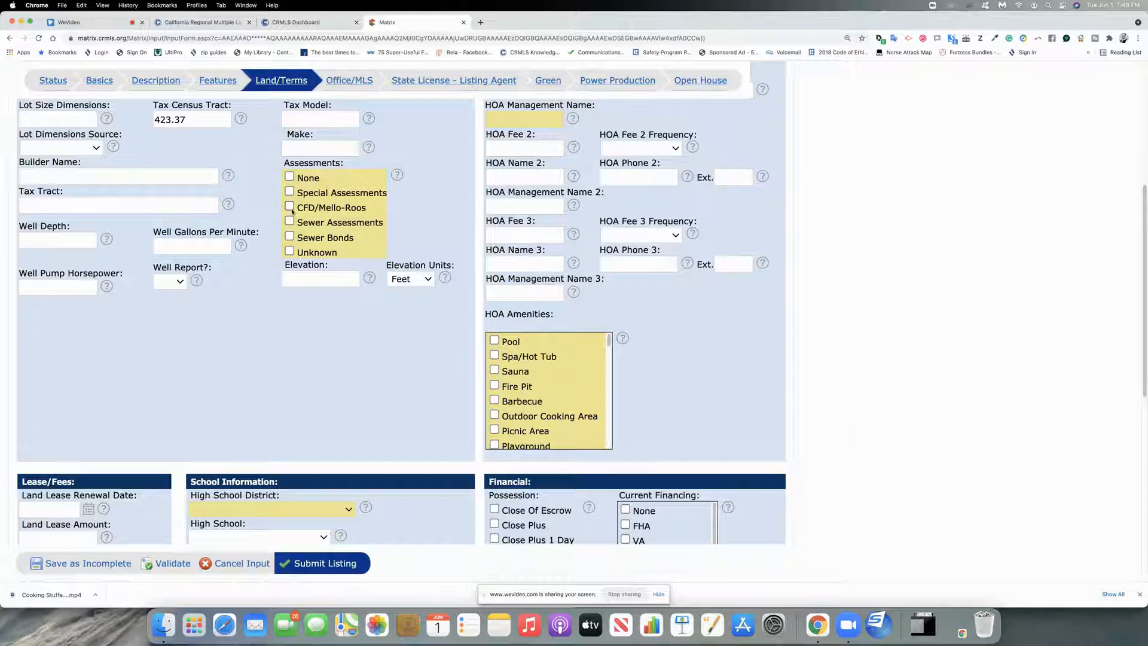
scroll(374, 292, down, 2)
click(290, 136)
scroll(429, 211, up, 6)
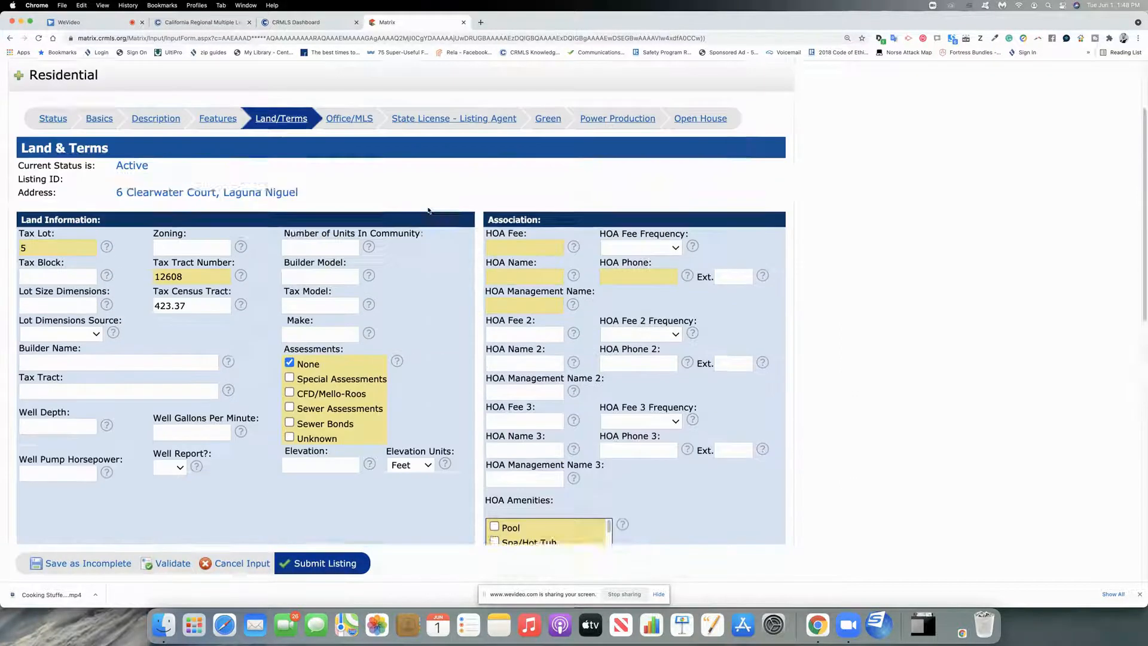
scroll(428, 210, up, 2)
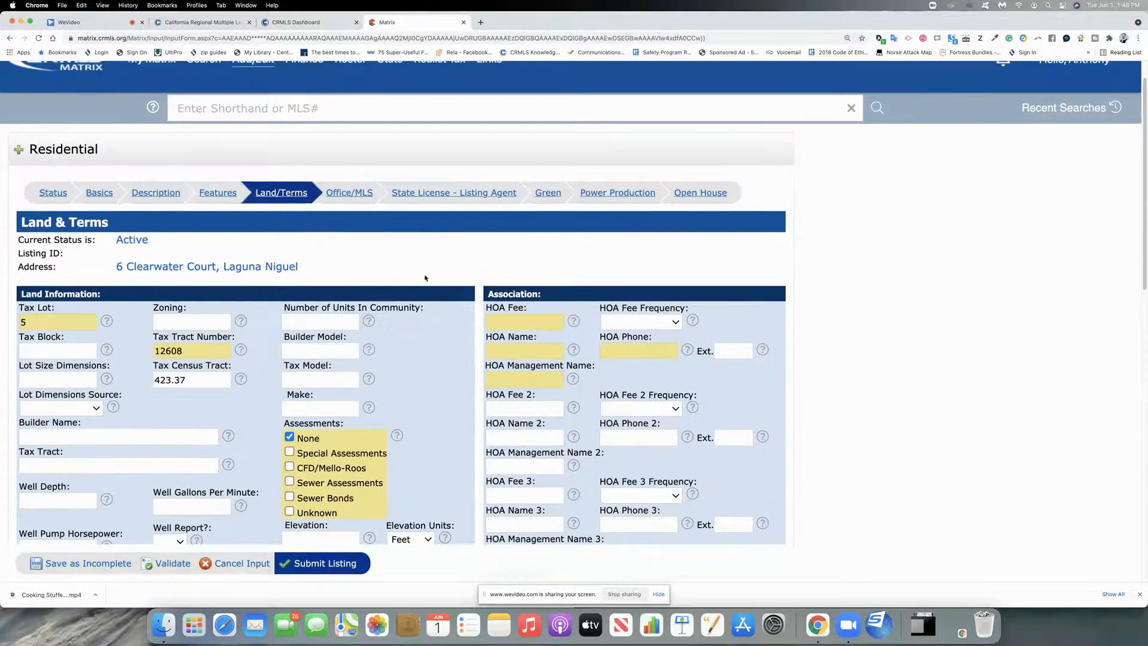
click(290, 437)
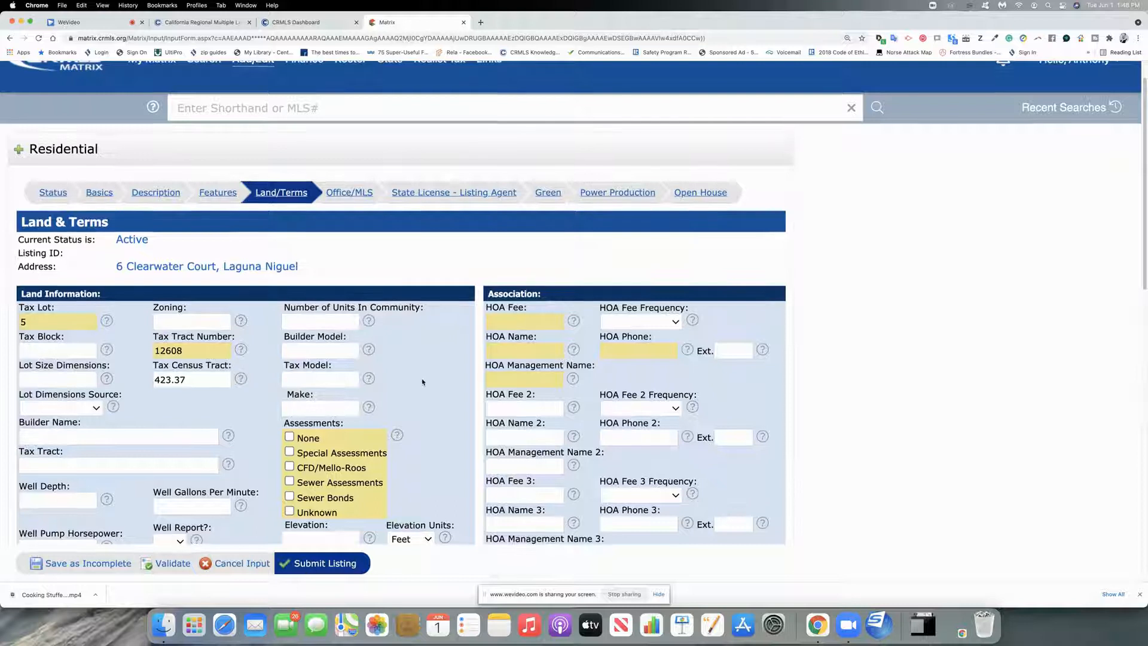
Step: Leave HOA Fee Frequency blank and scroll through the lease, school and financial sections
scroll(394, 326, down, 3)
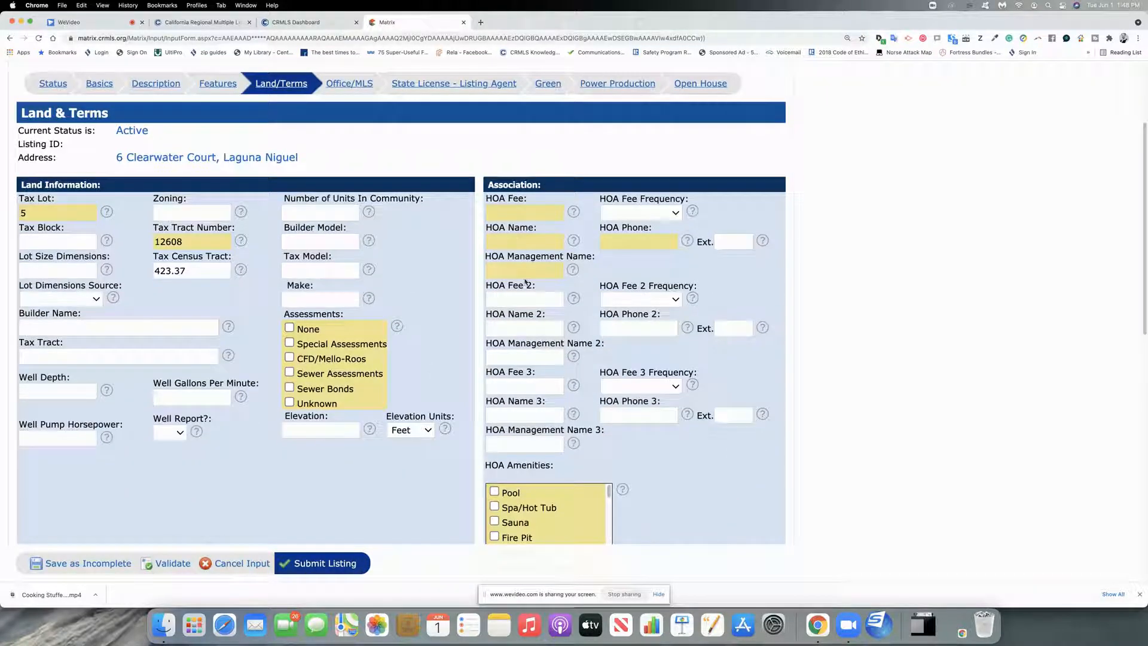
click(649, 211)
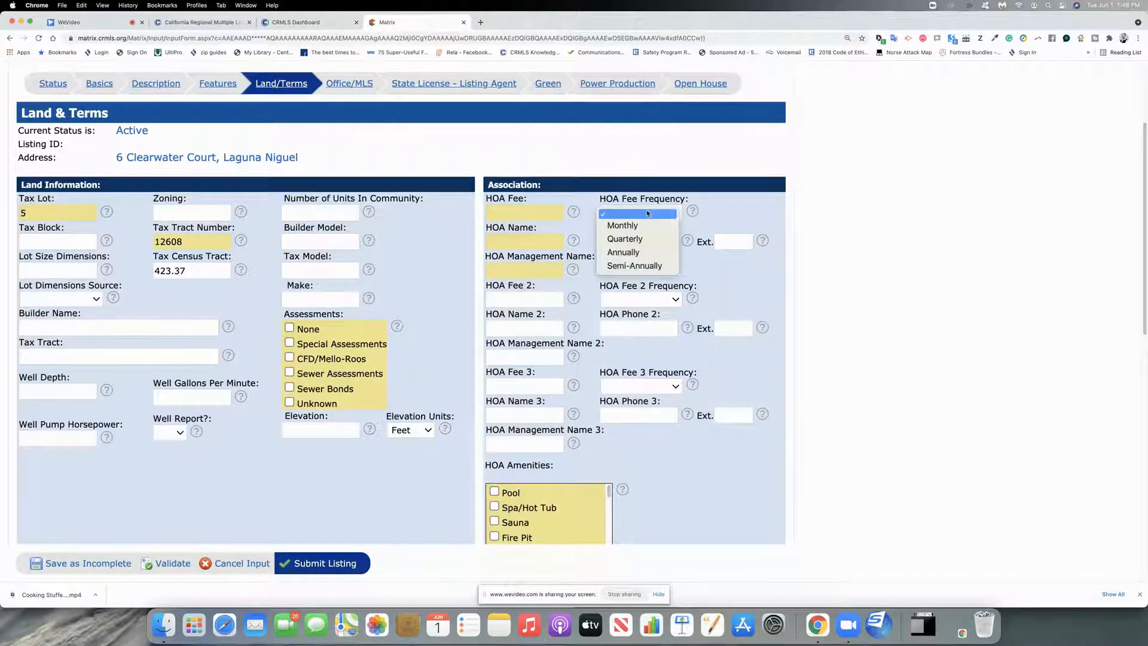
click(647, 214)
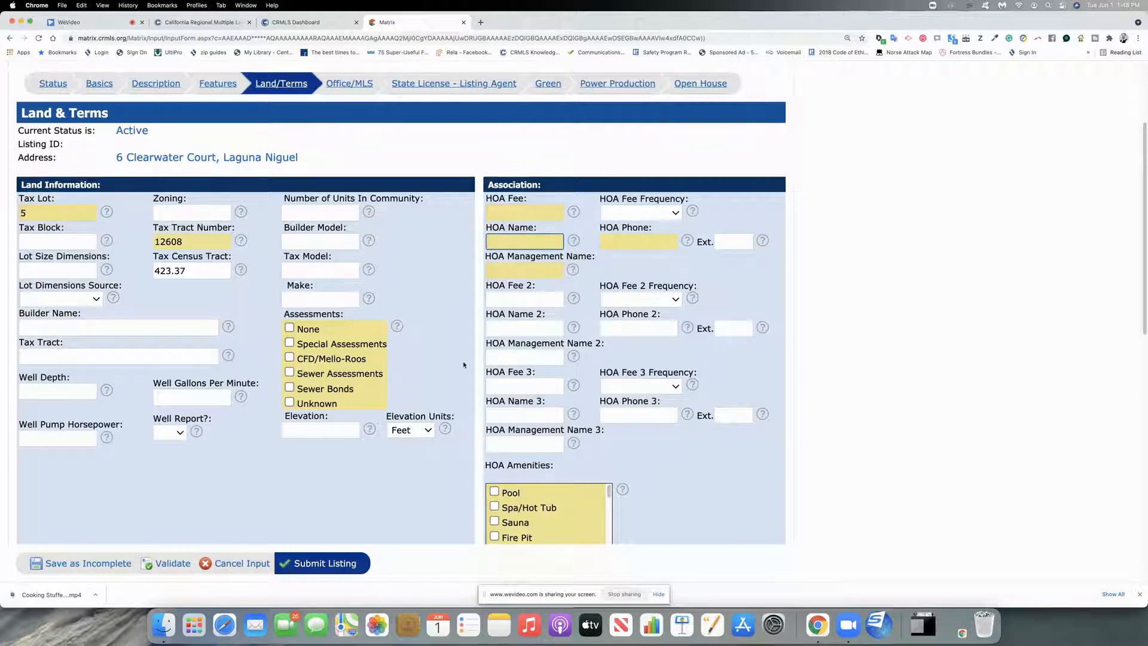
scroll(464, 364, down, 5)
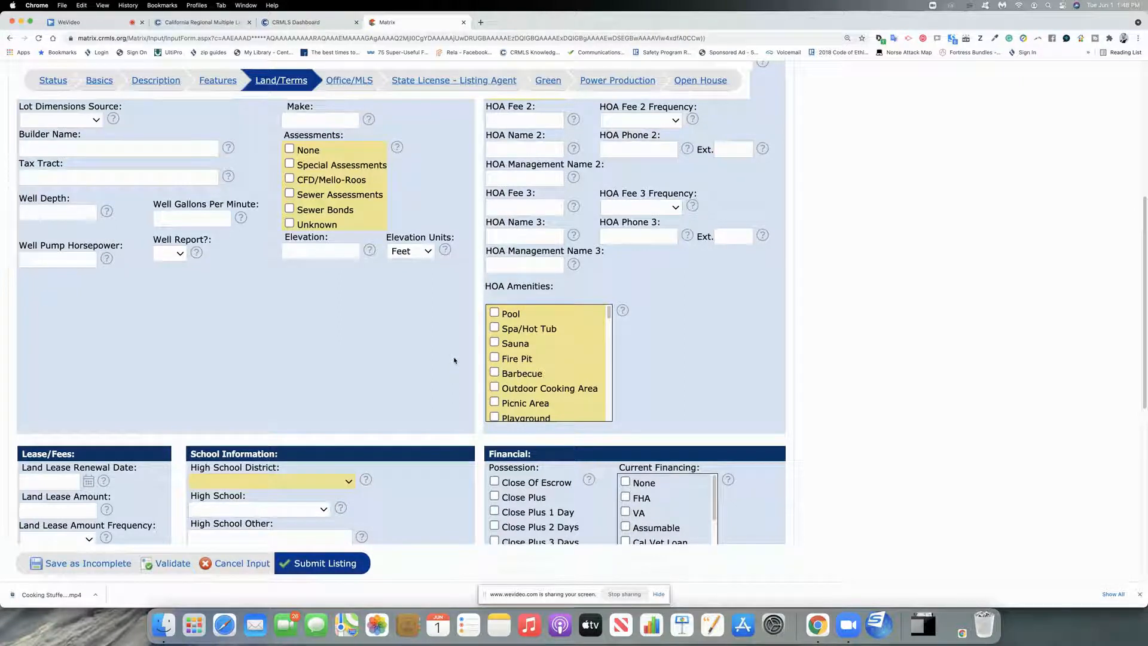
scroll(454, 361, down, 4)
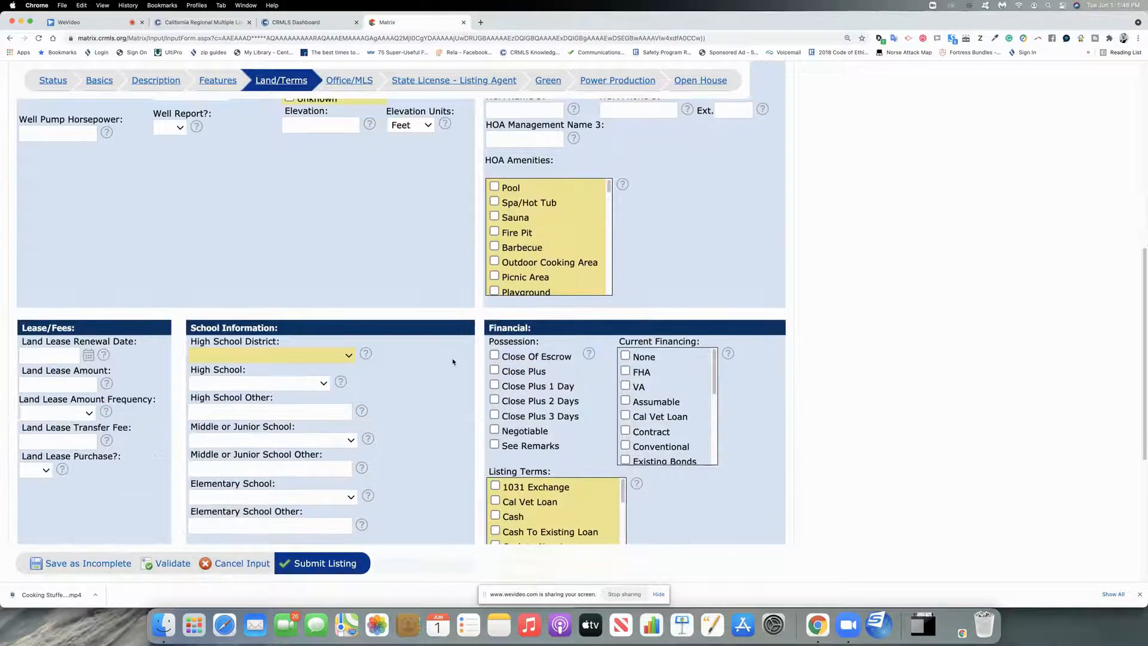
scroll(453, 360, up, 13)
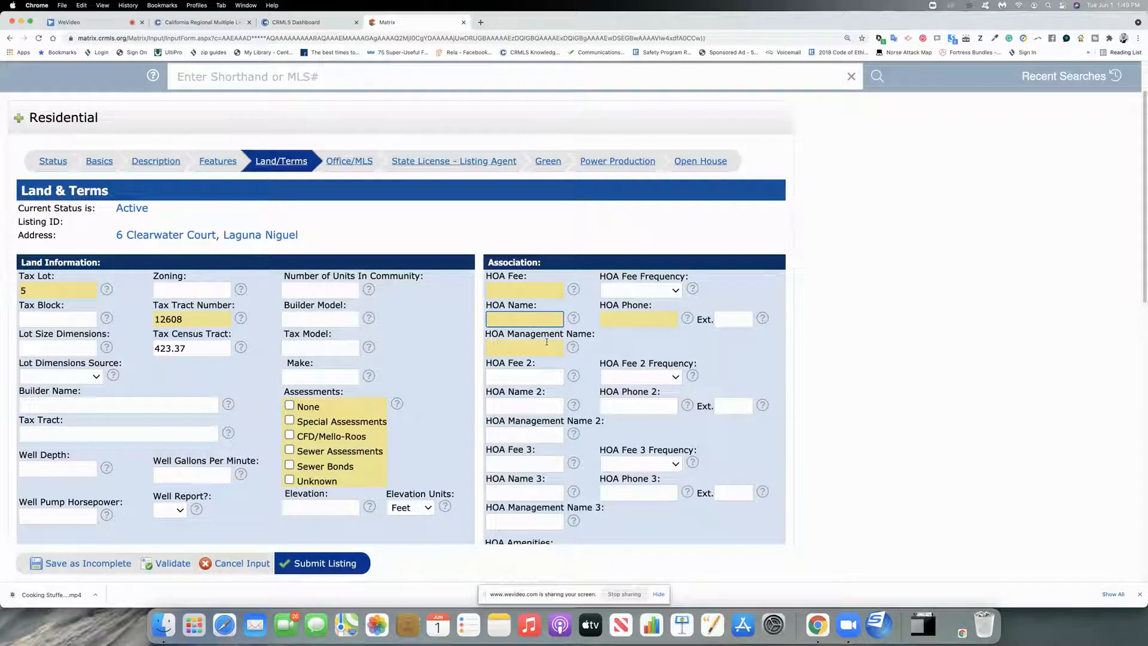
scroll(463, 373, down, 10)
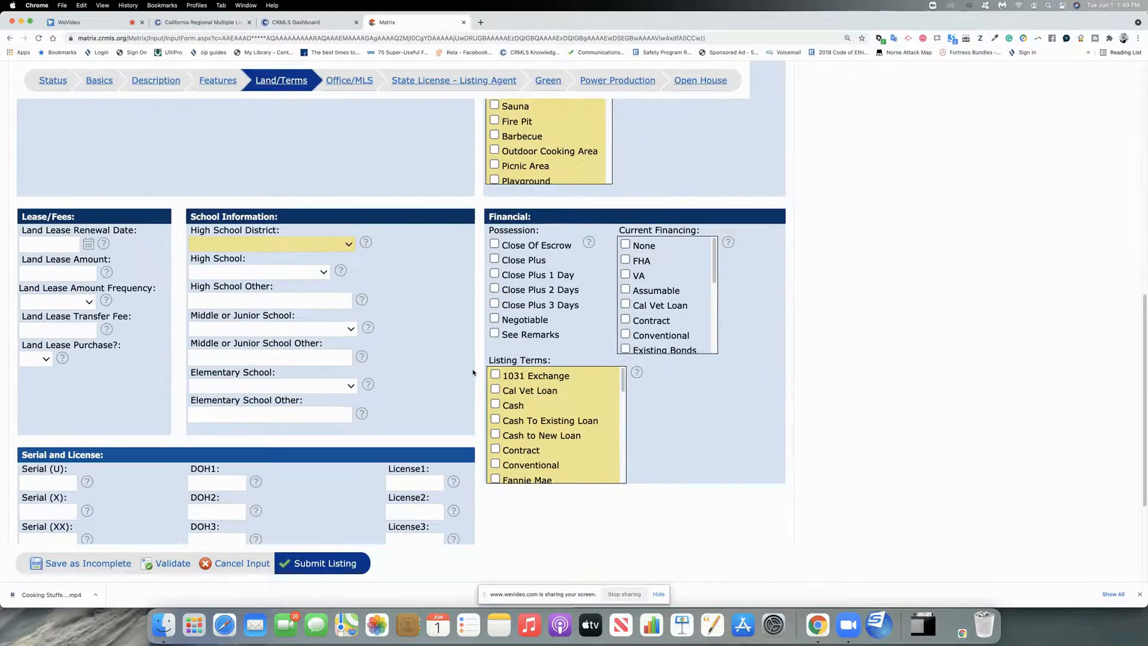
scroll(447, 378, up, 10)
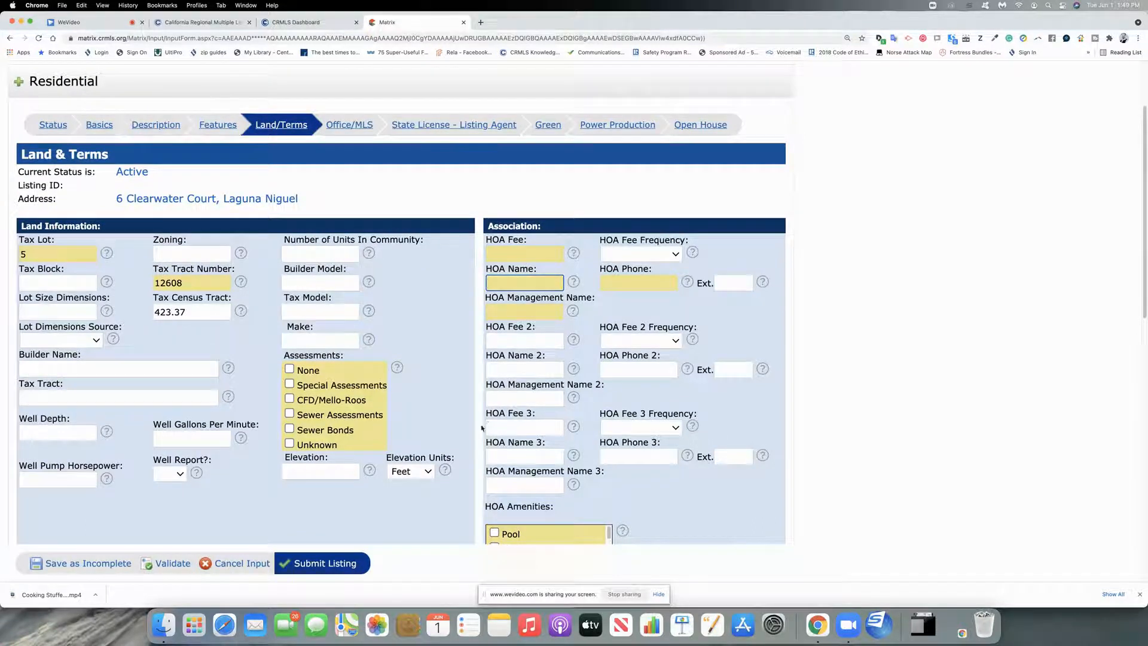
scroll(472, 434, down, 8)
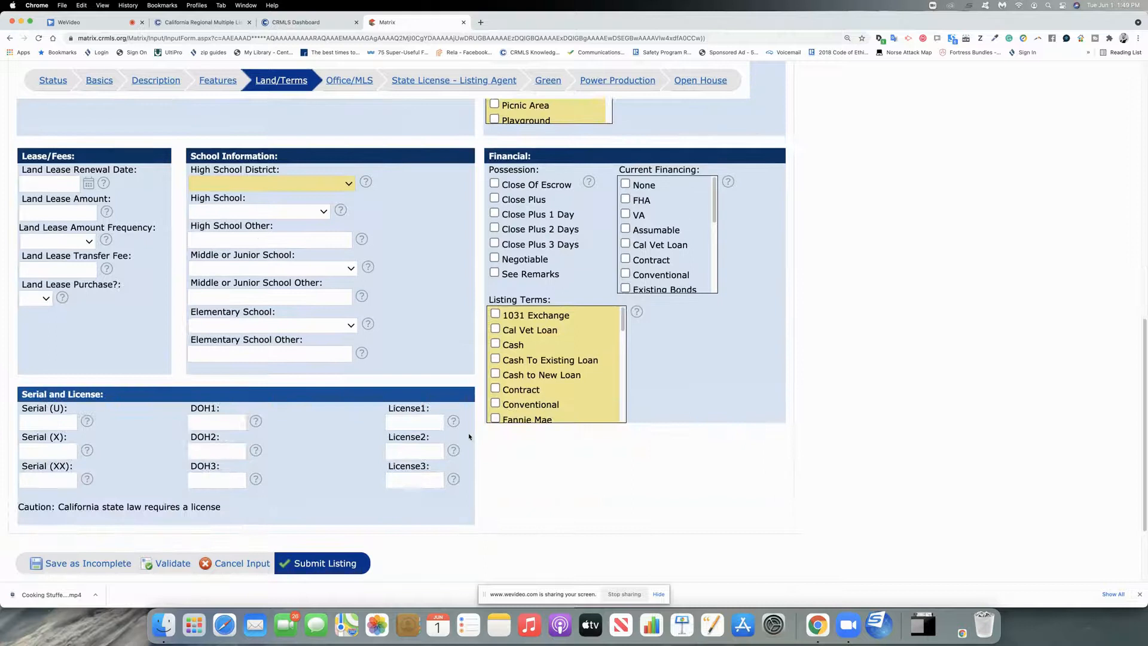
scroll(469, 436, up, 8)
Step: Click into Buyer Agency Comp and scroll through the Office & MLS listing, showing and contact details
click(345, 232)
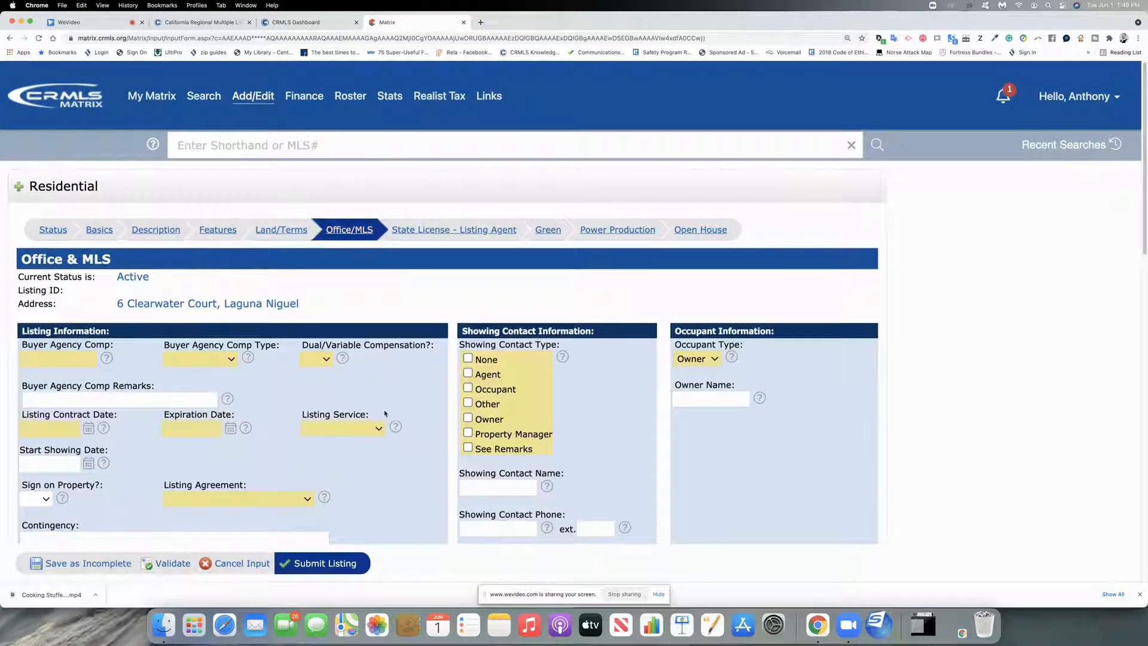
scroll(385, 413, down, 3)
click(70, 241)
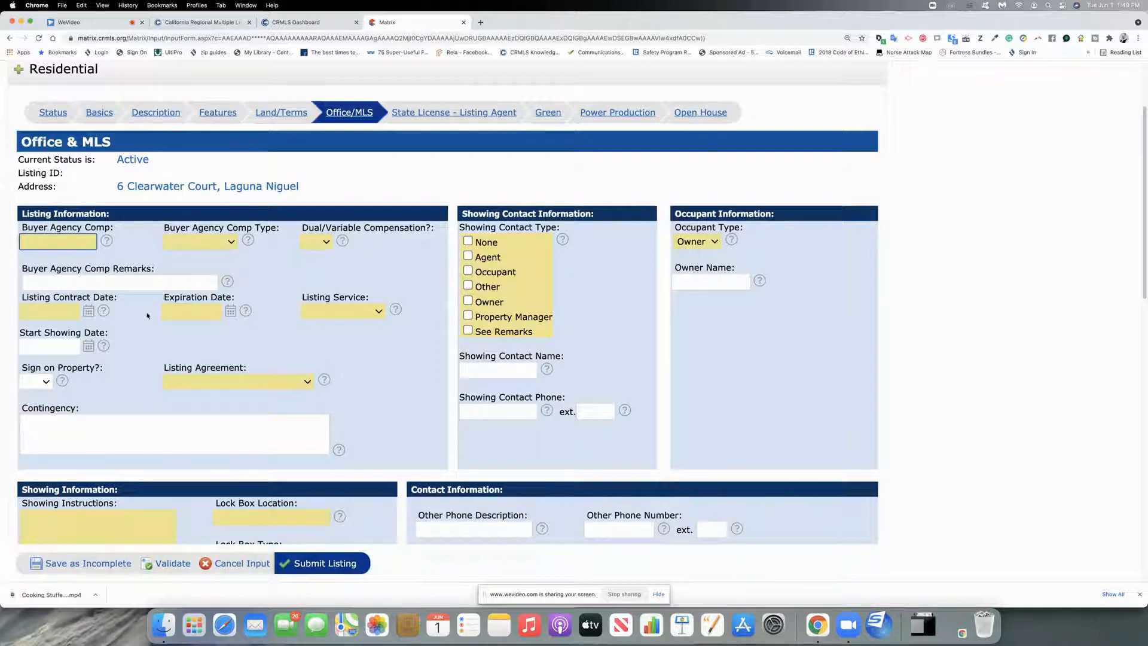
scroll(59, 262, down, 3)
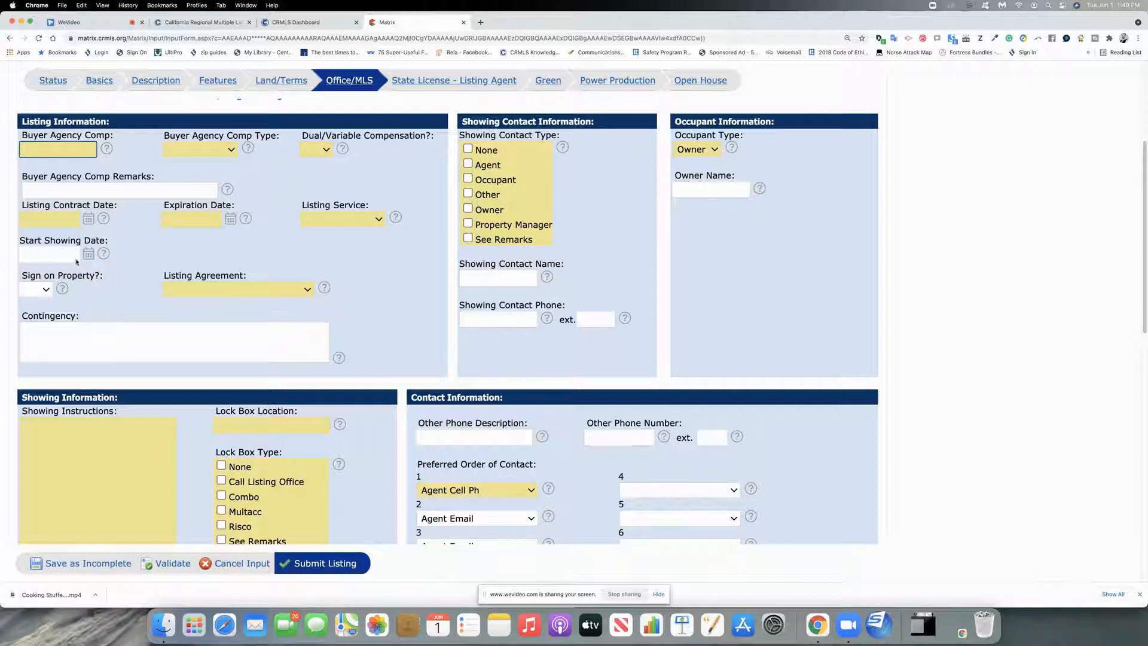
scroll(84, 263, down, 6)
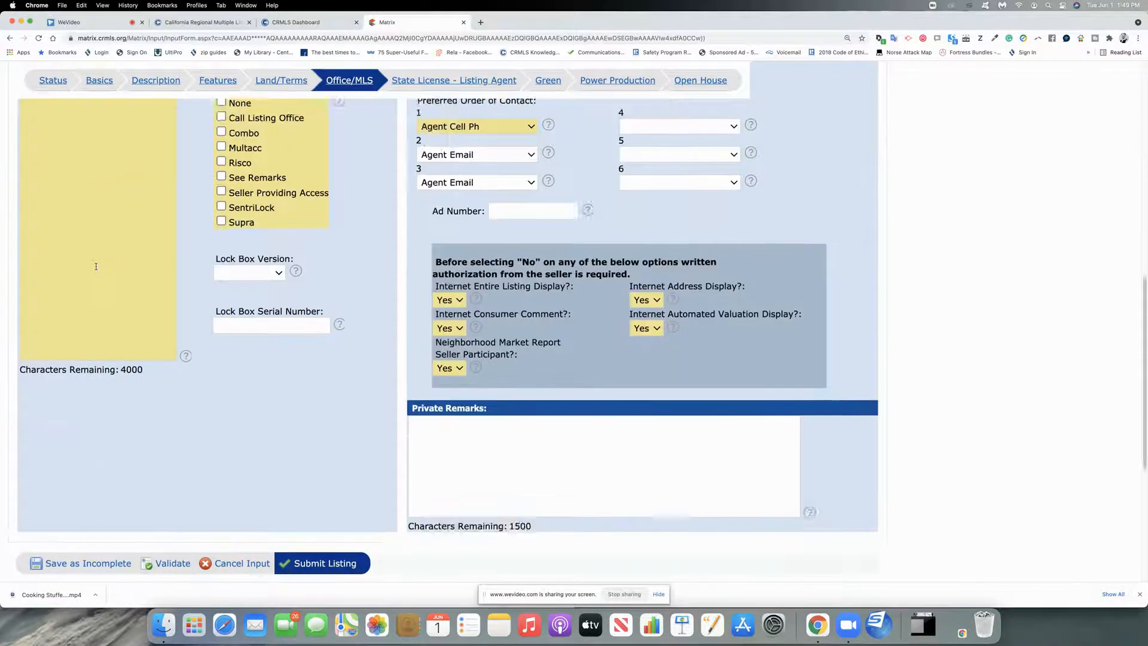
scroll(120, 331, down, 5)
scroll(123, 335, up, 7)
scroll(126, 339, down, 4)
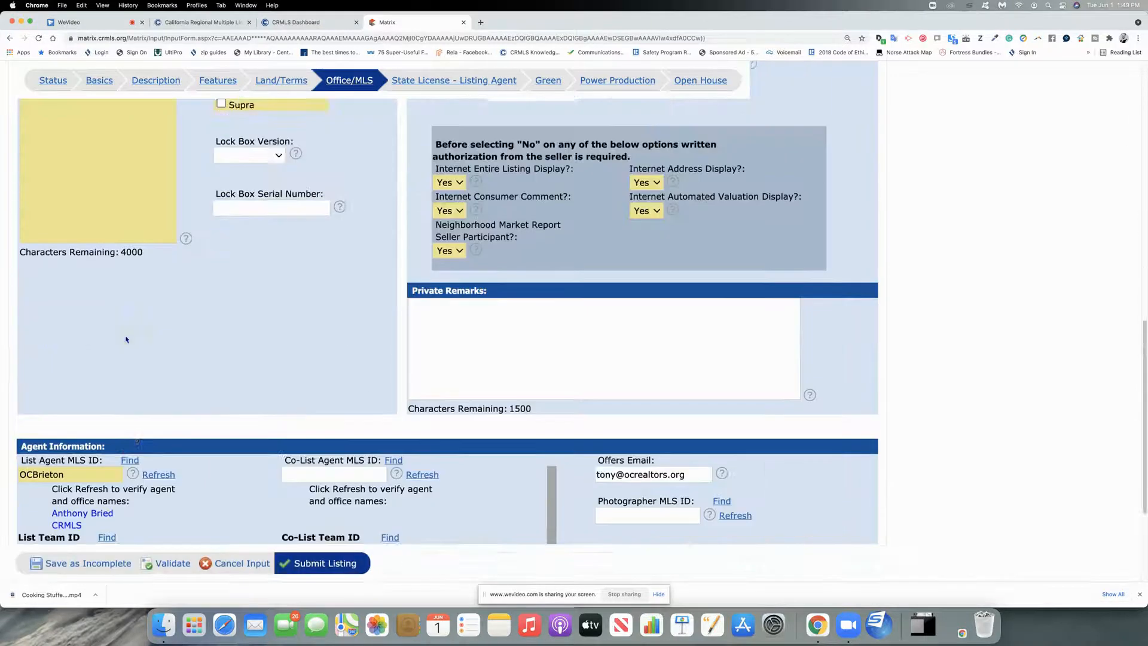
scroll(126, 340, down, 3)
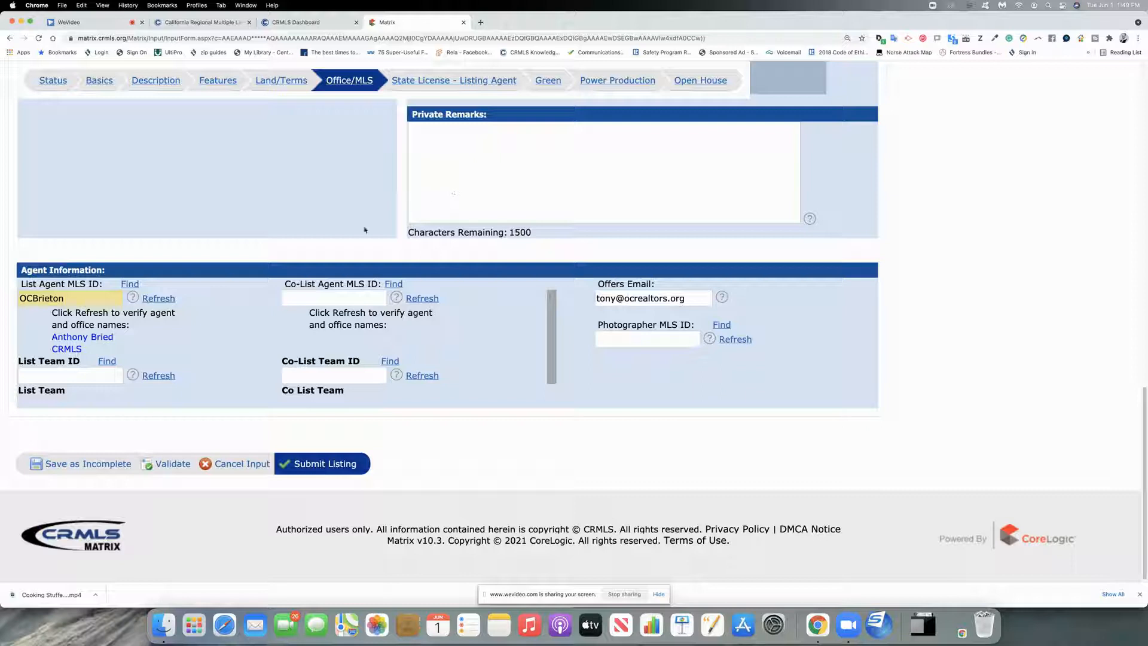
scroll(353, 231, up, 4)
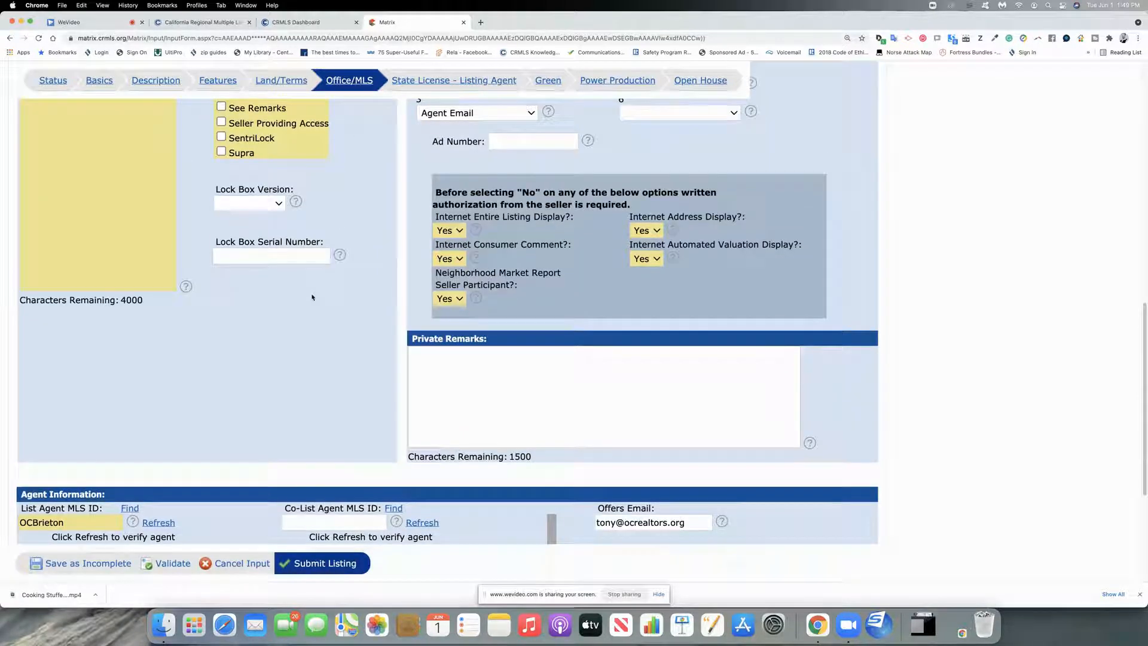
scroll(311, 297, up, 1)
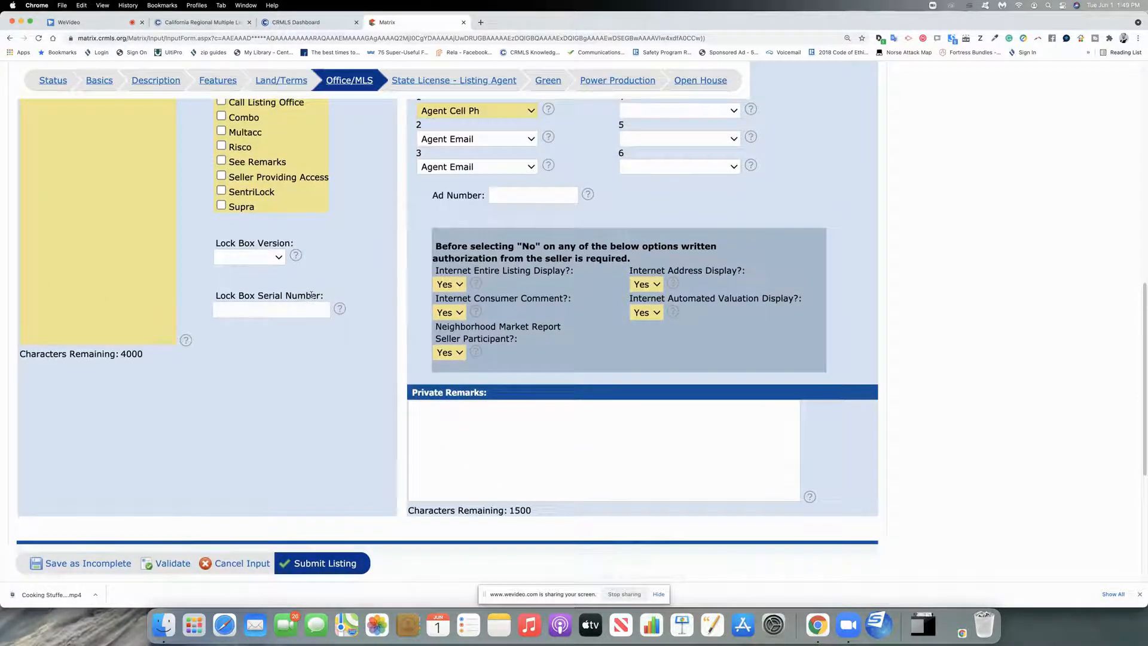
scroll(379, 358, down, 1)
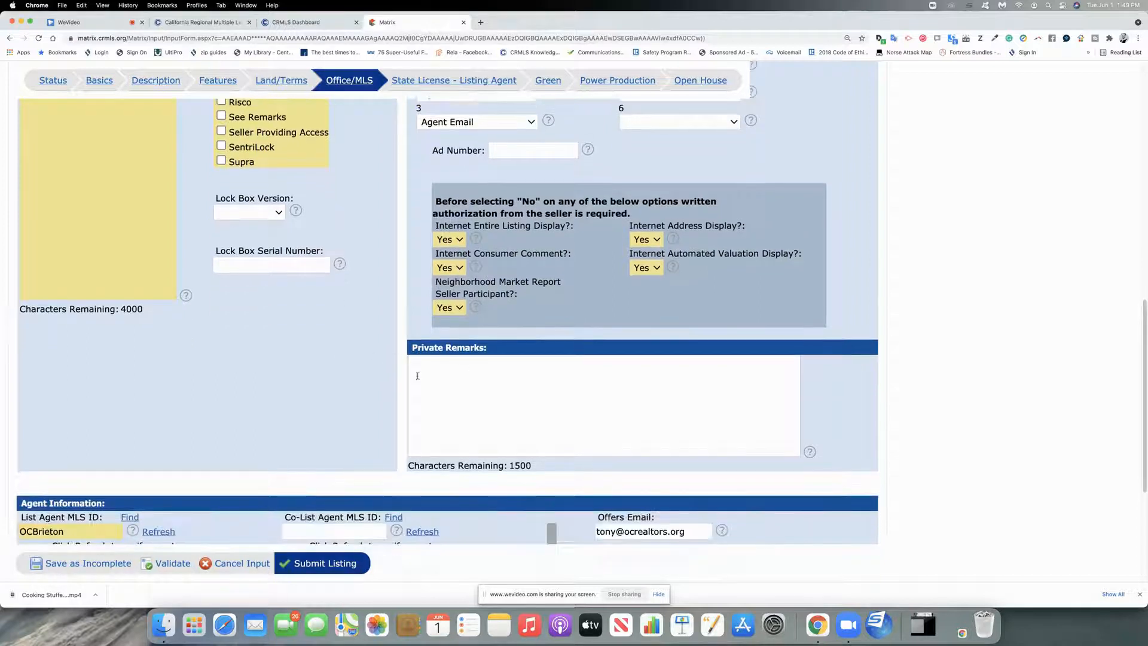
scroll(371, 380, up, 5)
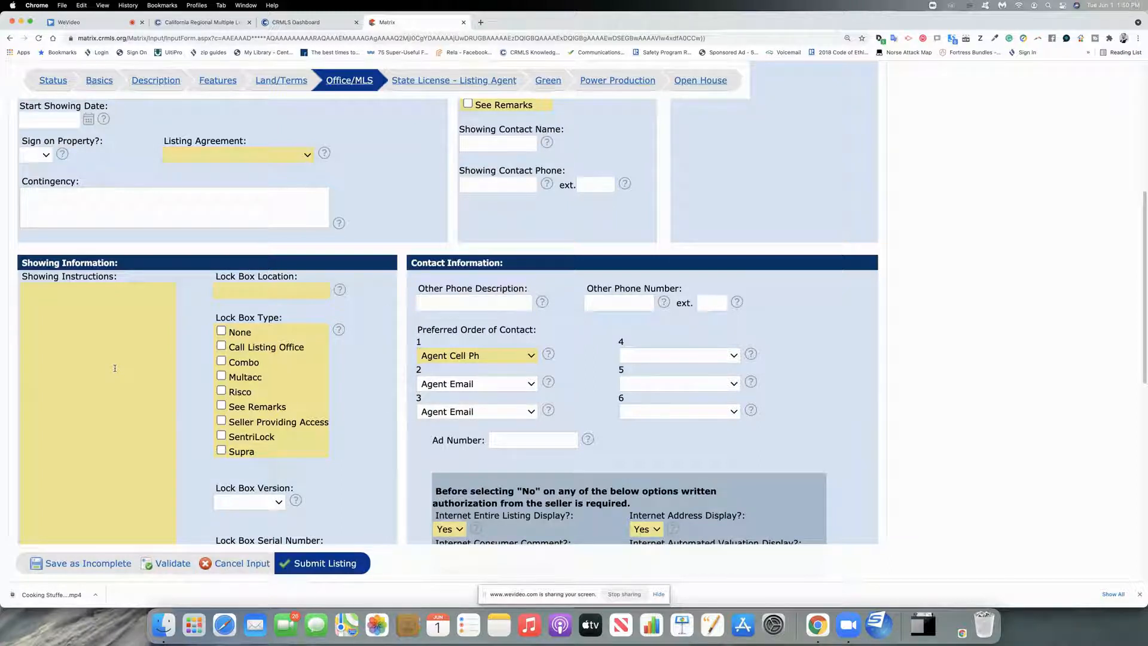
scroll(115, 367, down, 3)
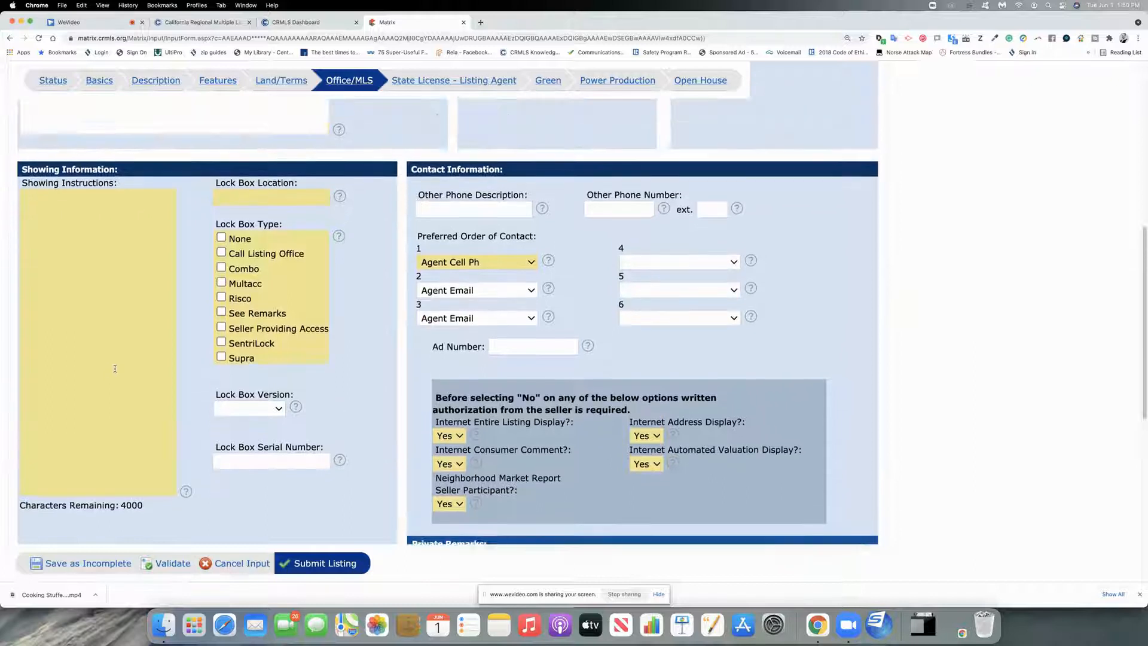
scroll(367, 358, up, 10)
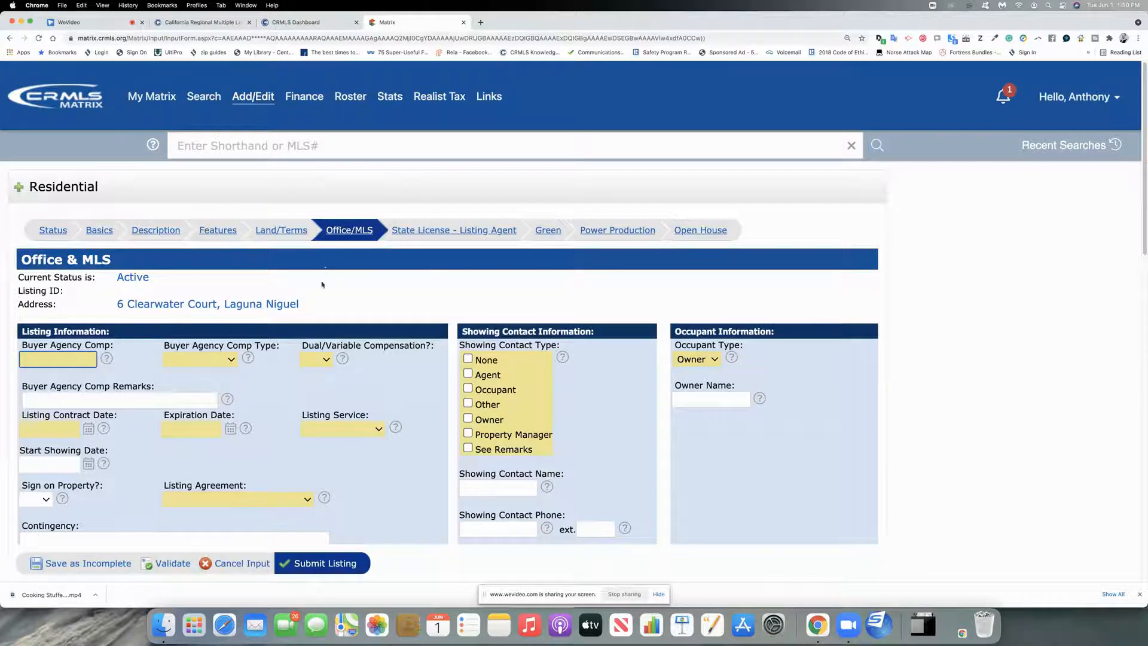
scroll(338, 438, down, 1)
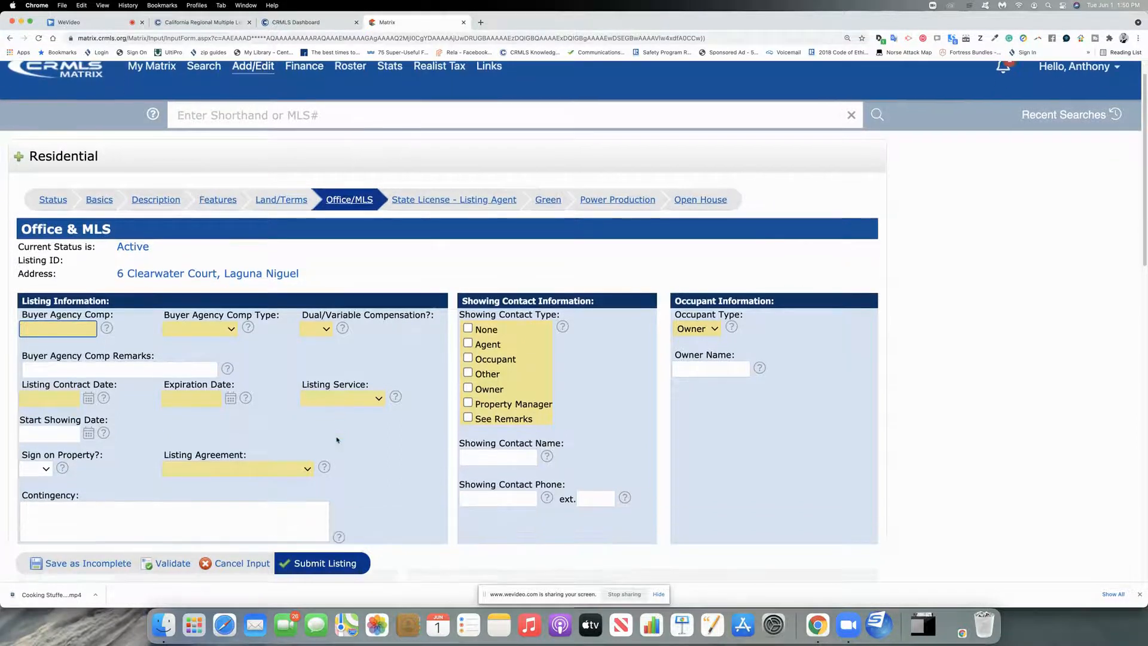
Step: Submit the listing for checking, then review Land & Terms fields like Tax Lot 5 and Census Tract 423.37
click(311, 565)
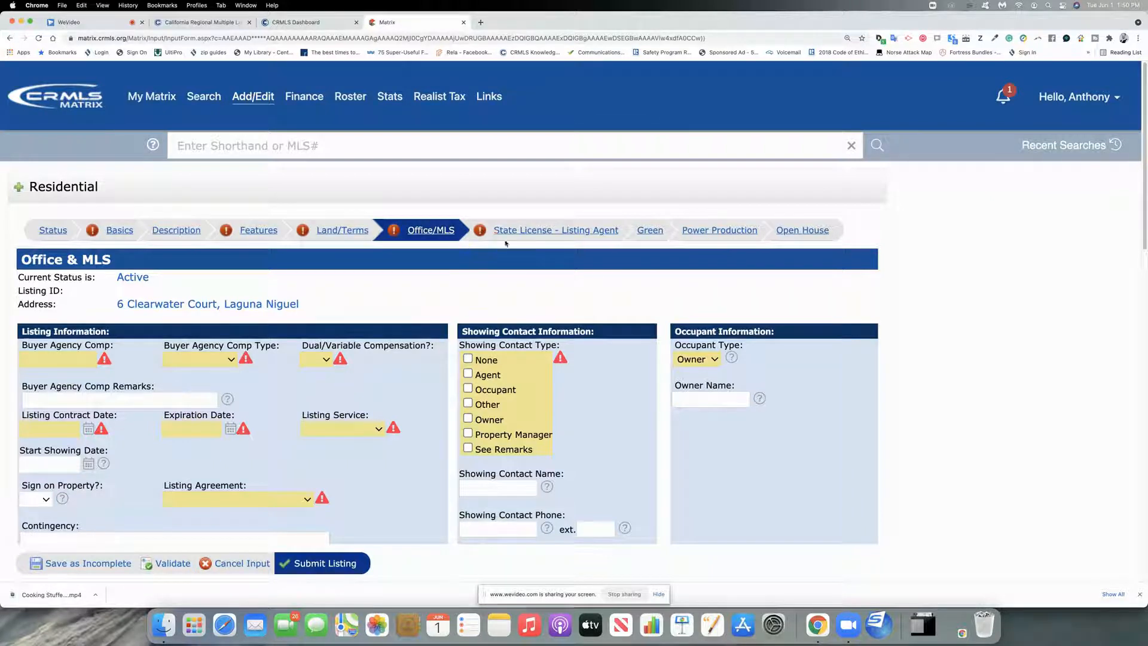
click(333, 233)
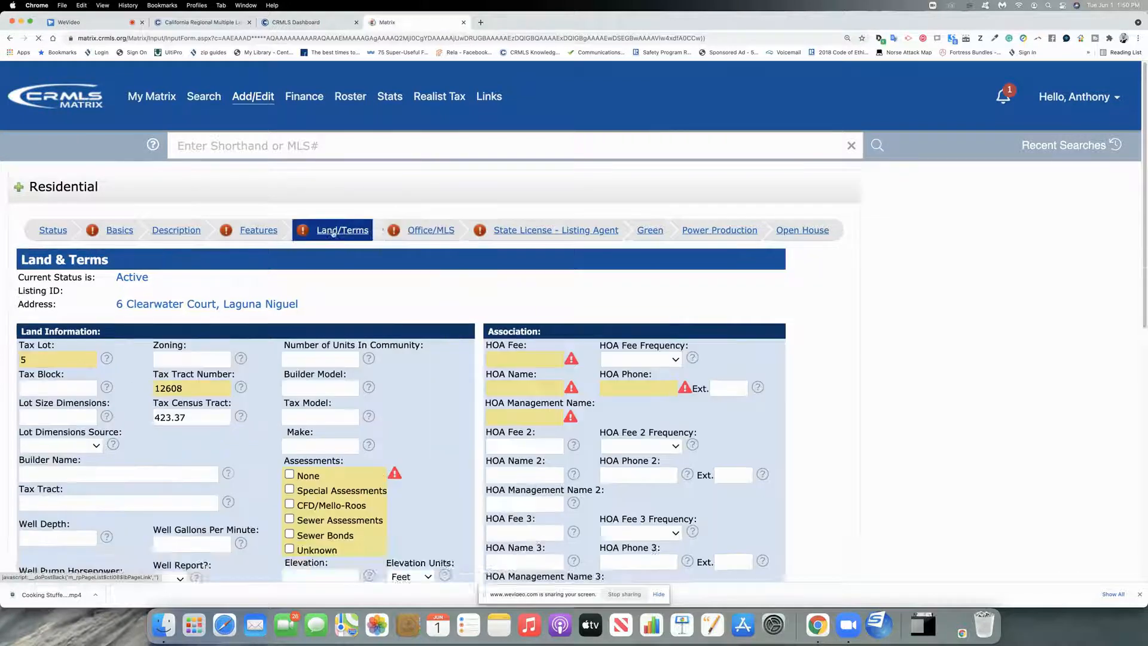
scroll(599, 183, down, 5)
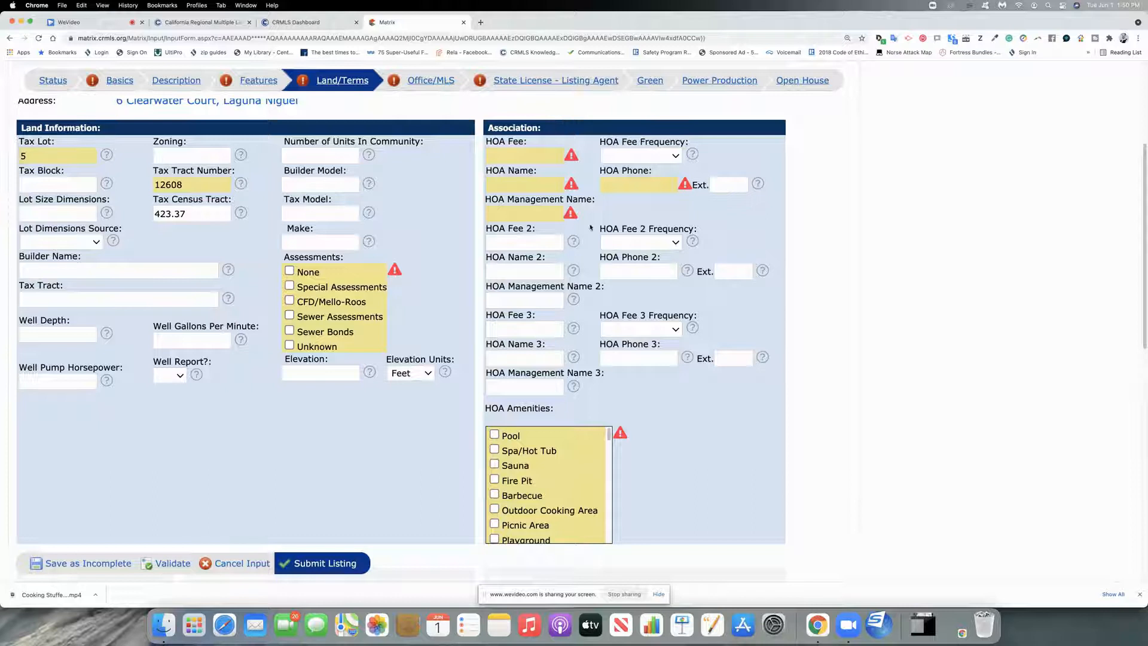
scroll(450, 335, down, 5)
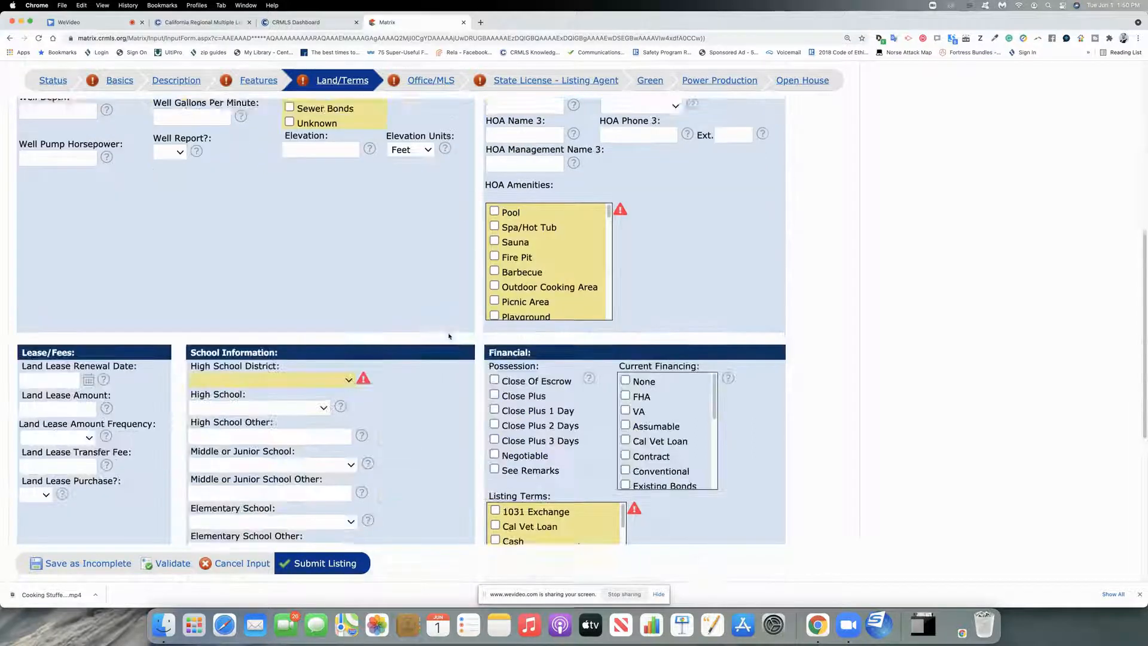
scroll(449, 336, up, 10)
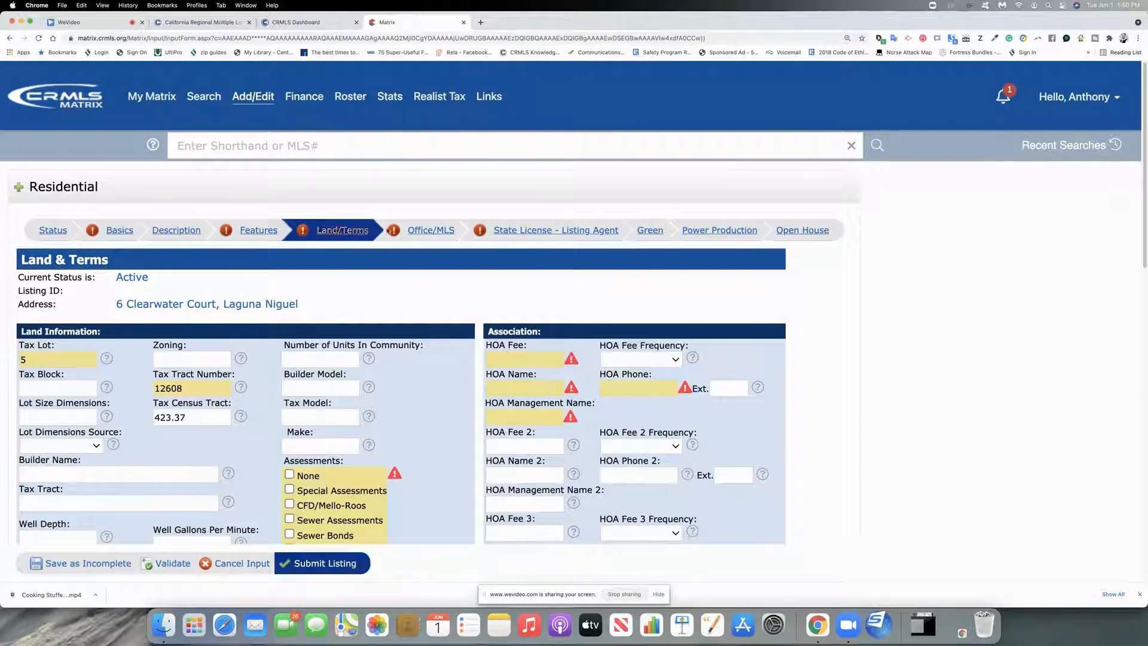
scroll(431, 329, down, 8)
scroll(431, 329, down, 6)
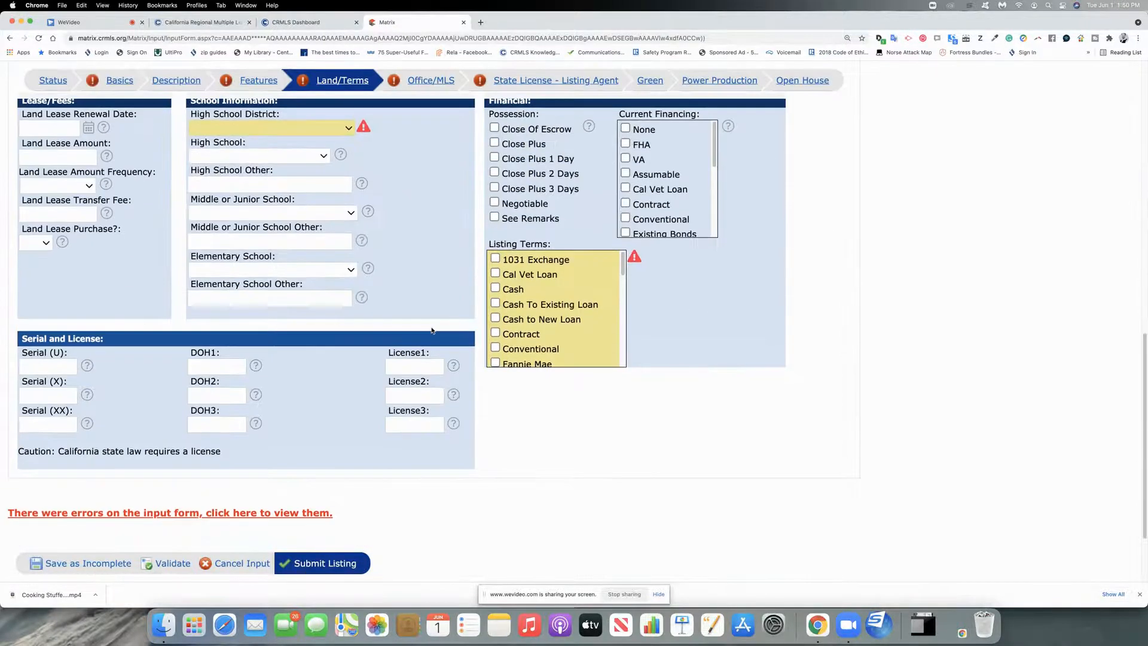
scroll(431, 327, up, 8)
scroll(431, 329, up, 5)
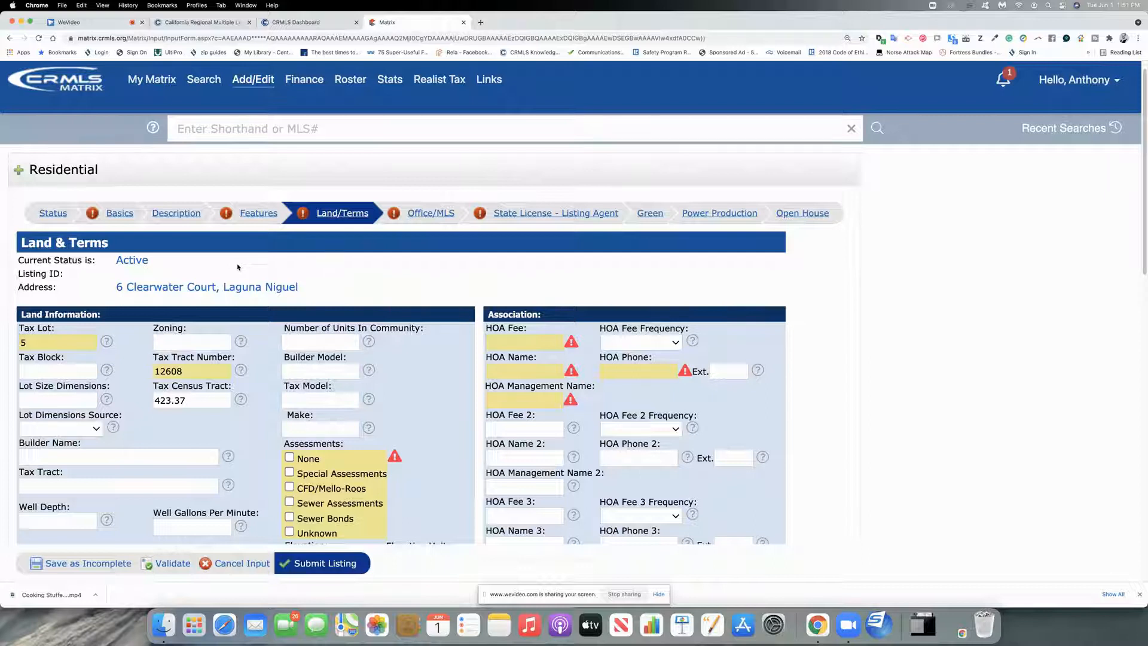
Step: Under Quick Modify, pick office MRML and the agent, then open the active 123 Daffy Duck Lane listing
click(261, 79)
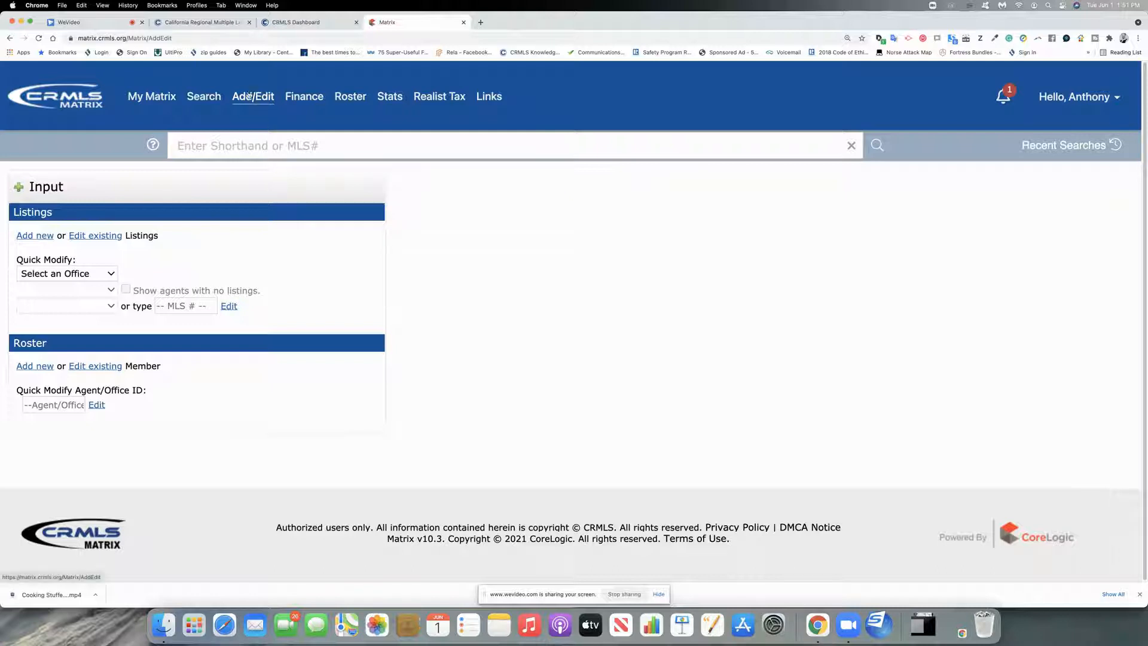
click(109, 273)
click(70, 289)
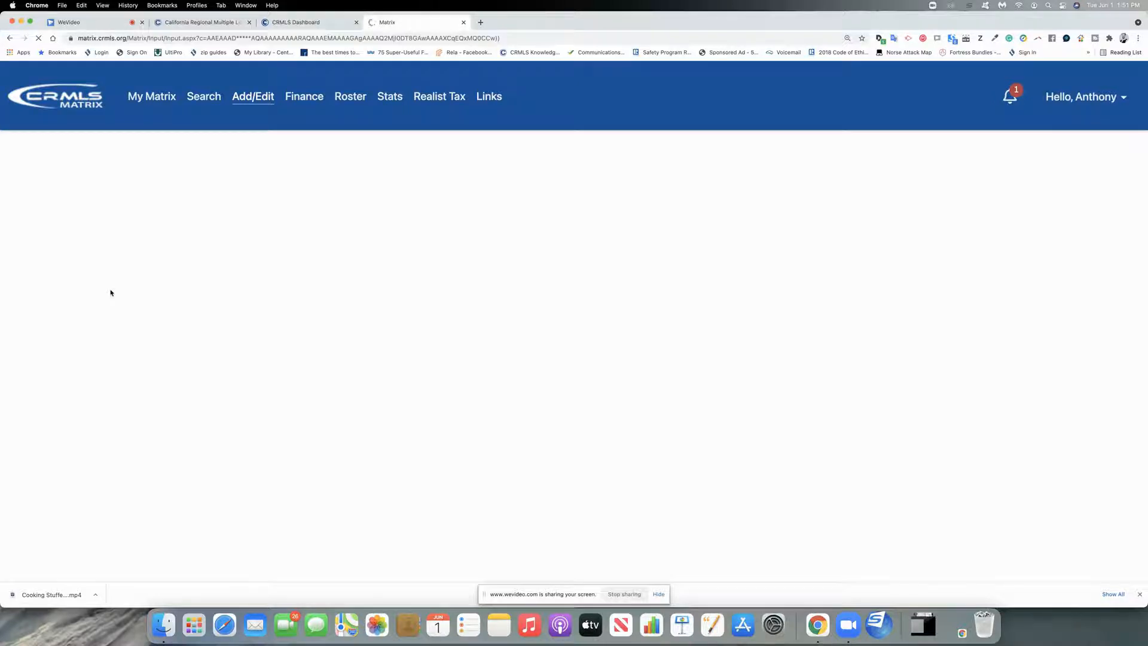
click(110, 292)
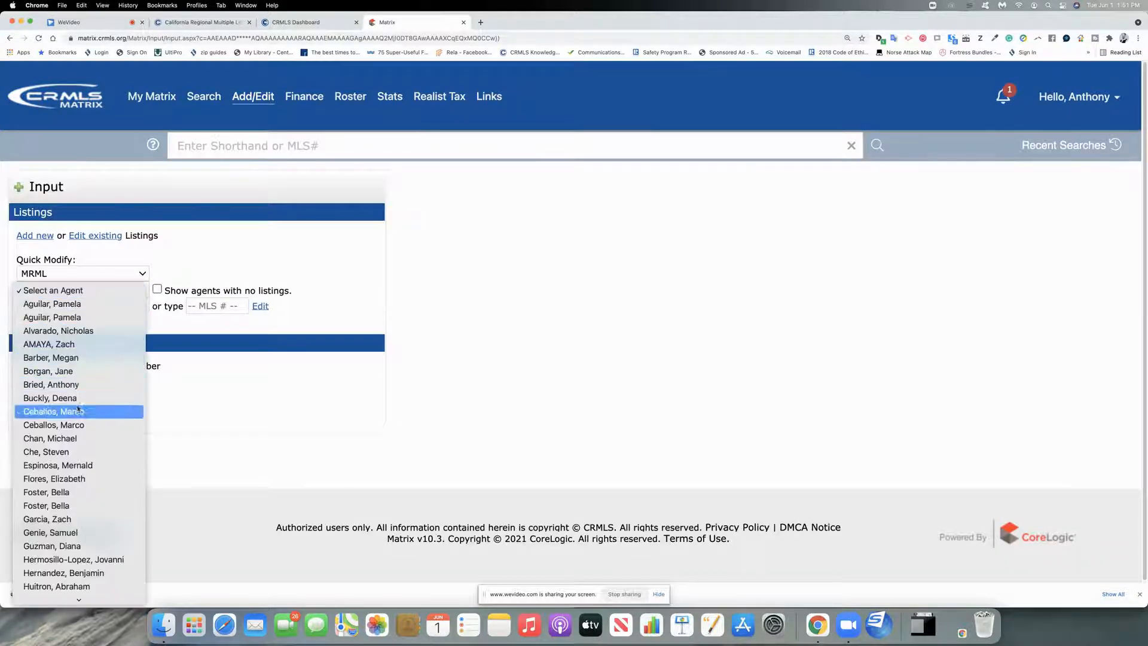
click(71, 385)
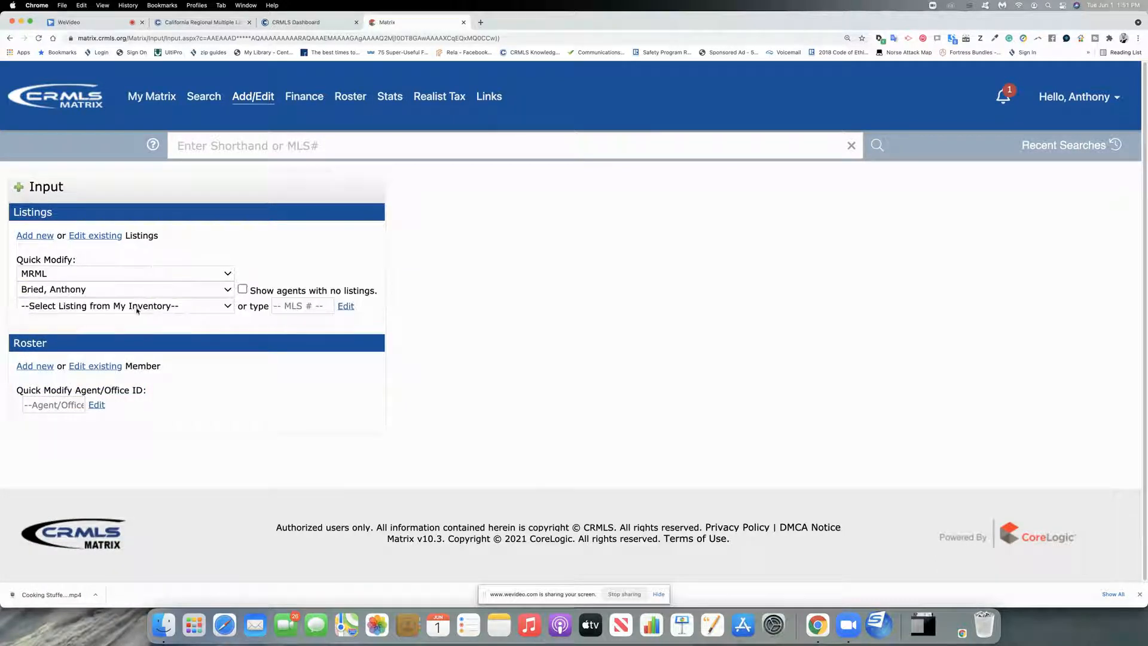
click(137, 308)
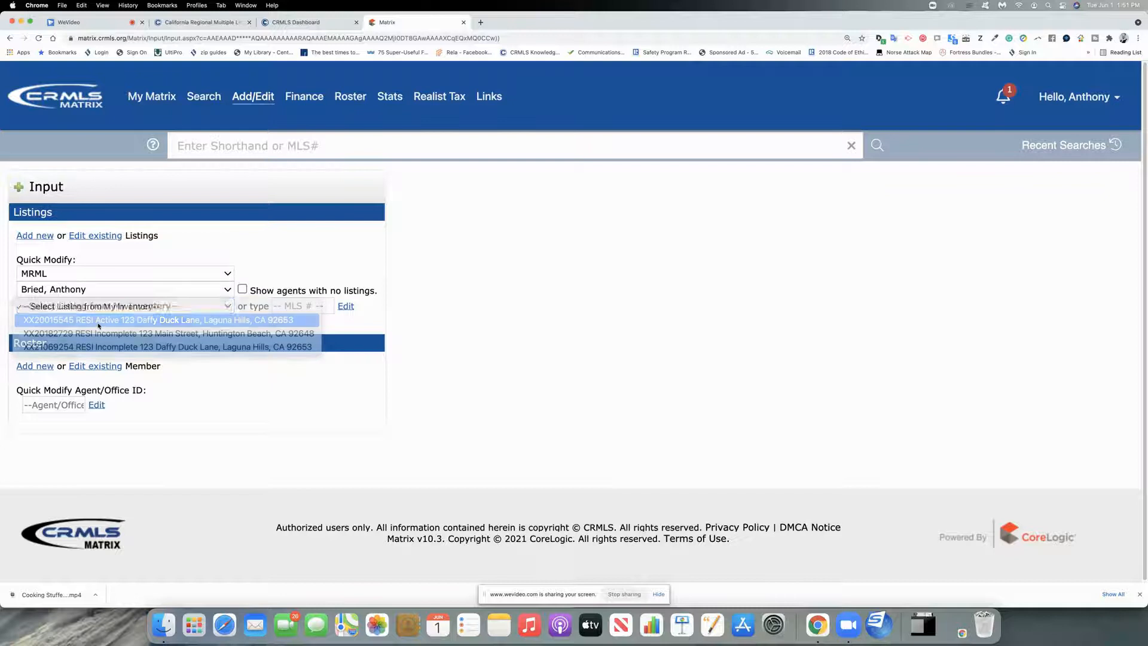
click(100, 323)
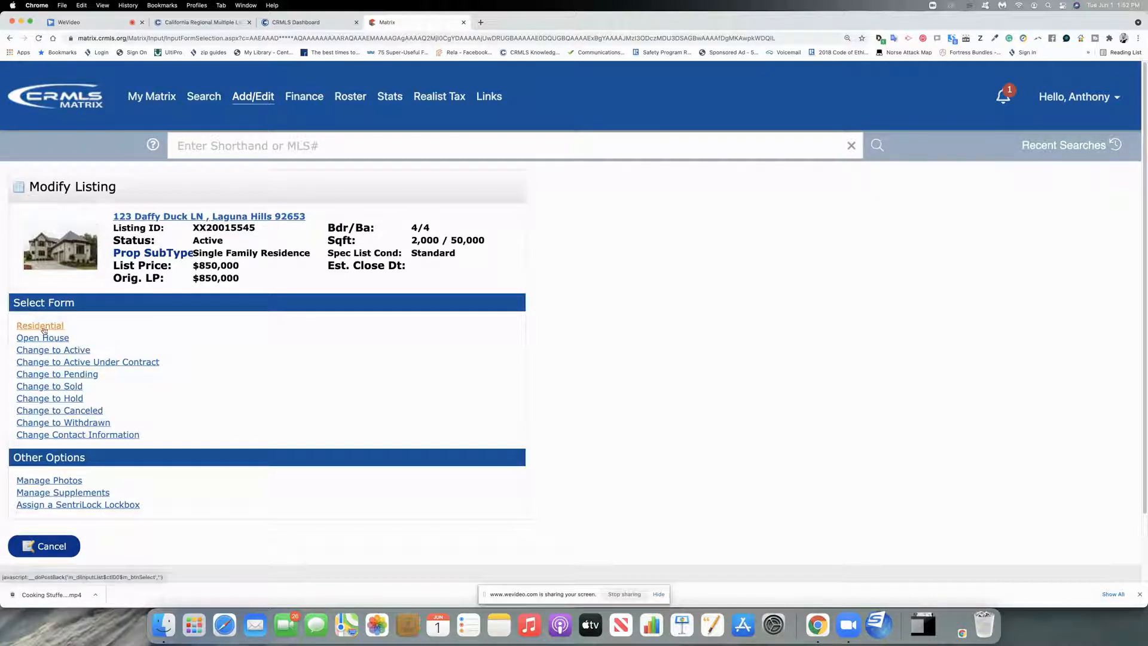
click(40, 326)
Step: Review the listing's Basics, Description and Features sections of the Residential form
scroll(215, 364, down, 10)
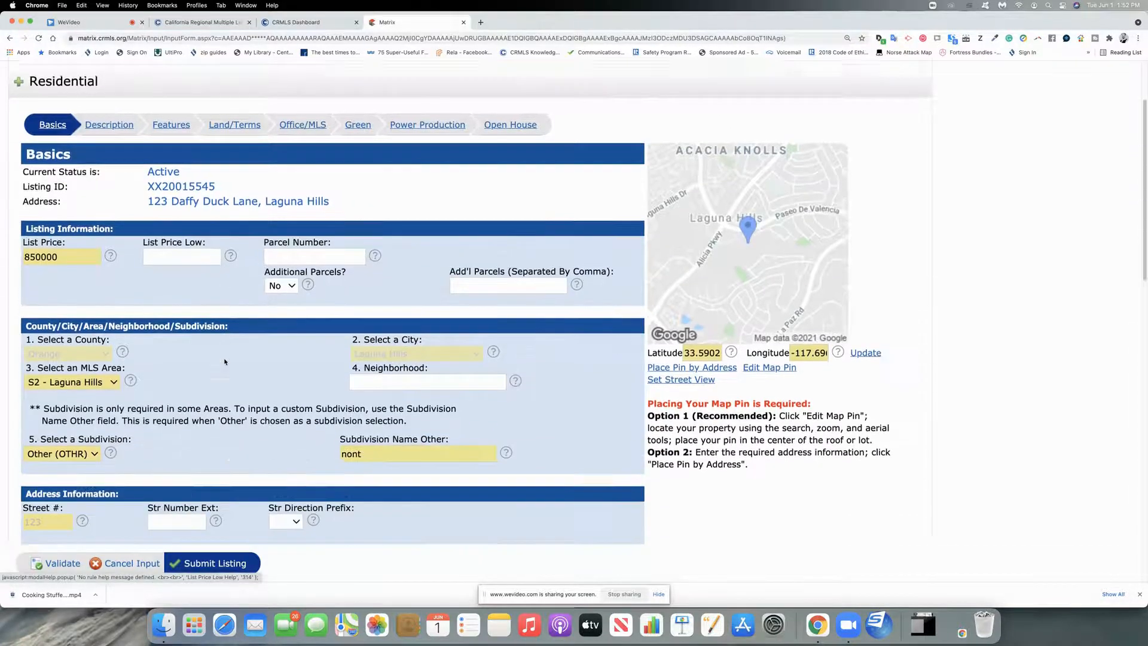
scroll(225, 361, up, 10)
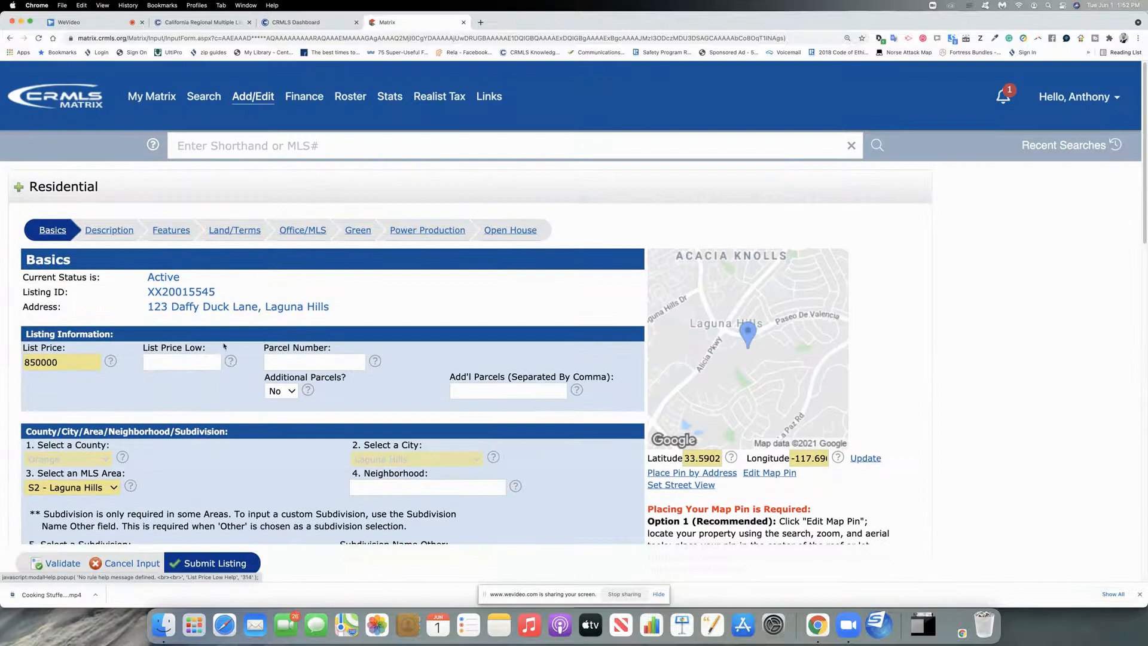
click(114, 234)
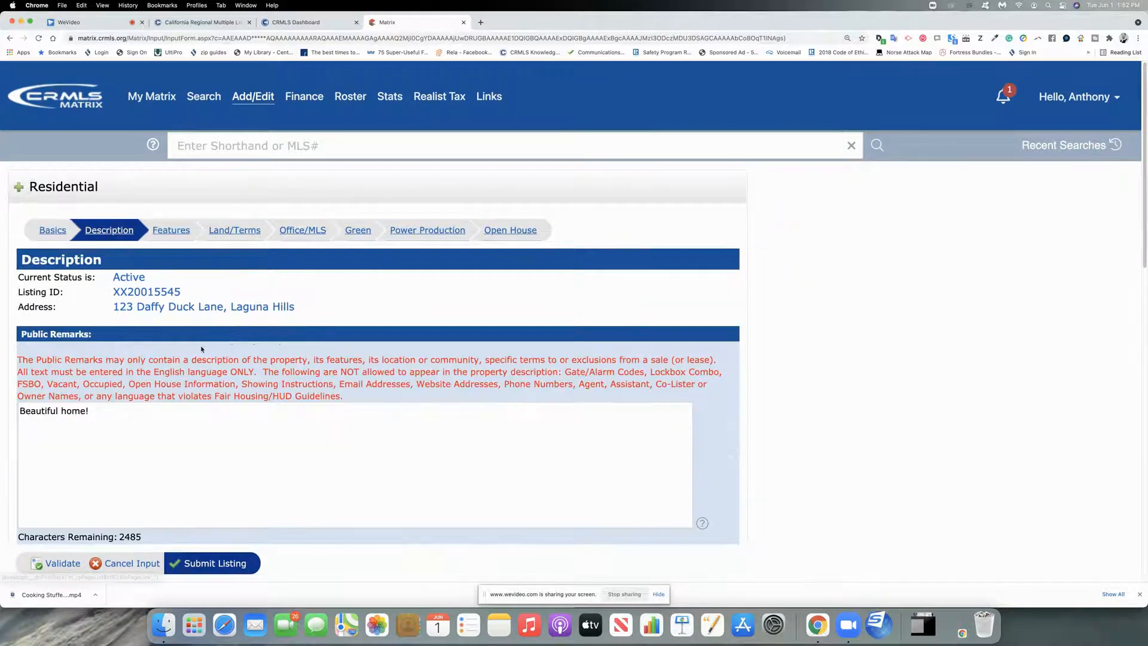
scroll(201, 353, down, 10)
scroll(201, 353, up, 10)
click(179, 175)
scroll(228, 287, down, 10)
scroll(241, 318, up, 10)
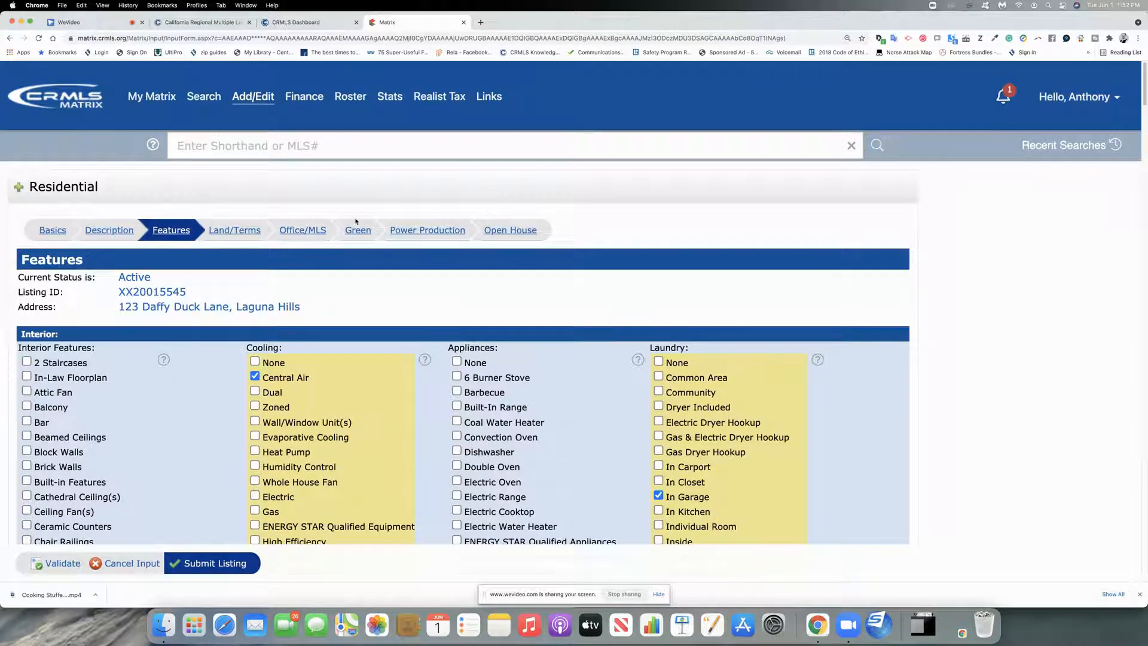
Step: Submit the listing past the parcel number warning, then return to the Add/Edit start page
click(211, 563)
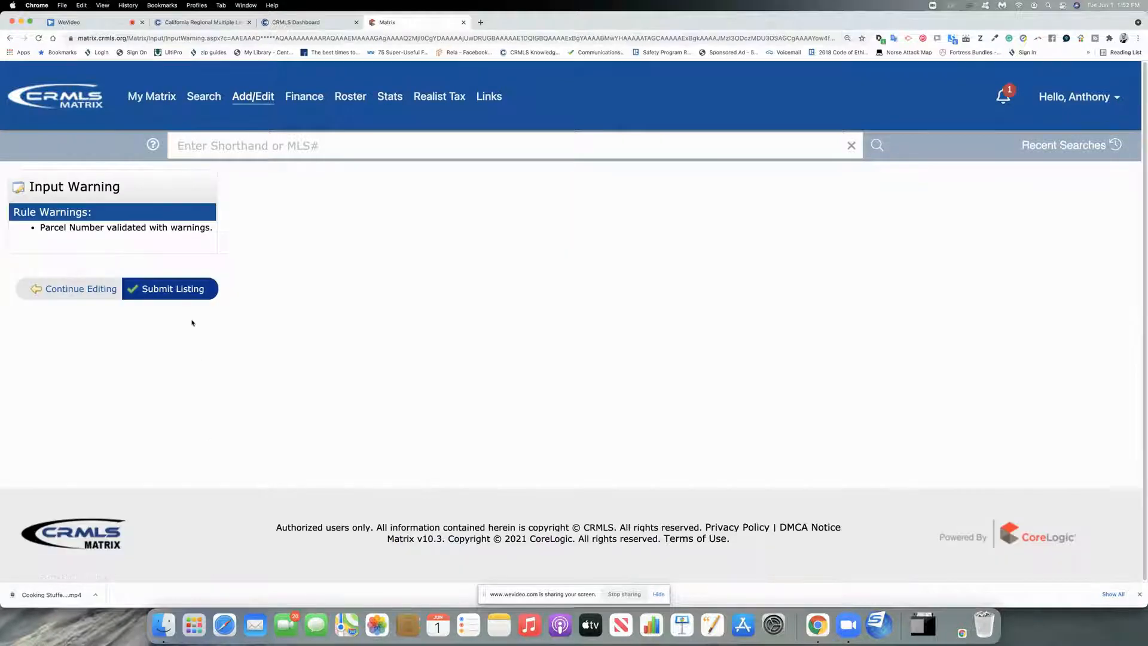
click(179, 292)
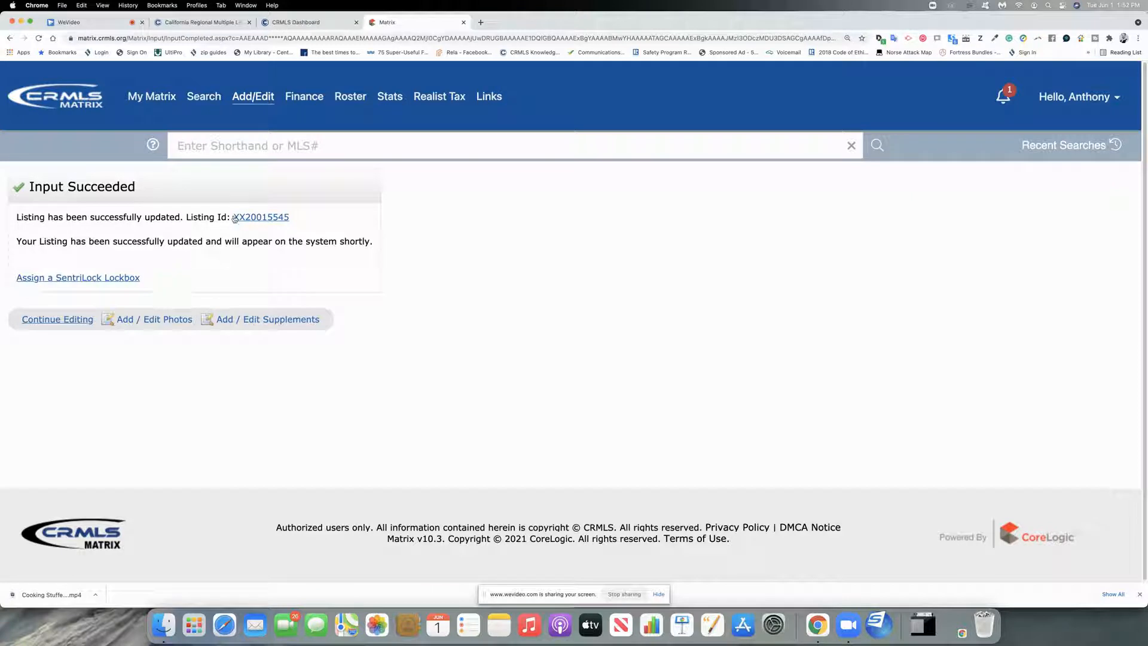
click(259, 97)
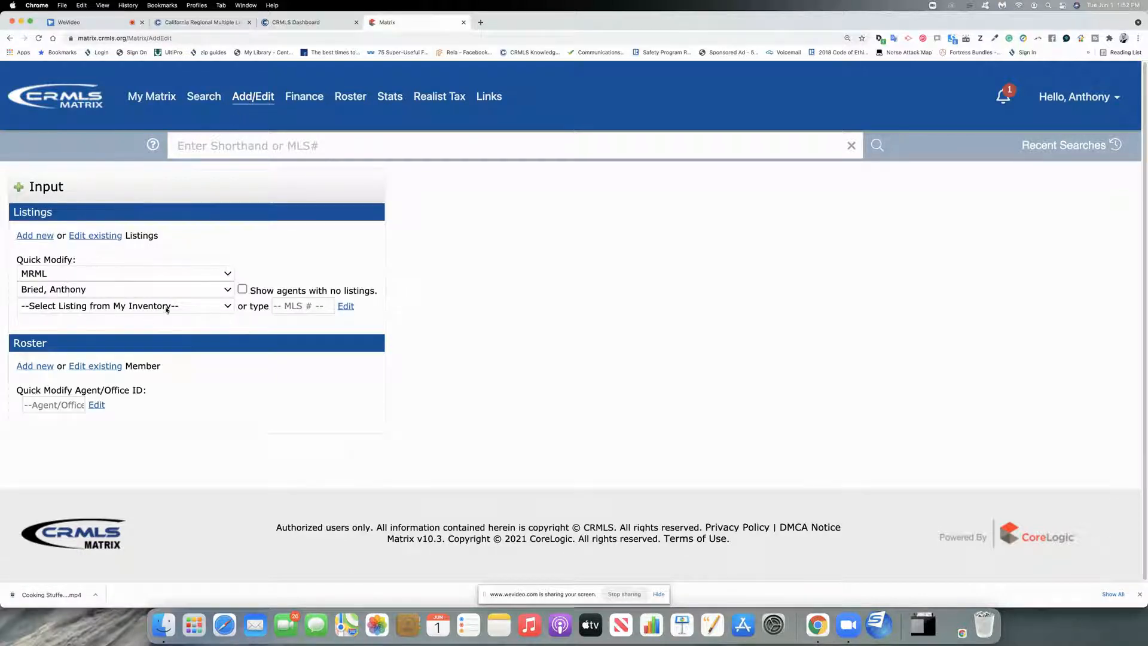
Step: Pick 123 Daffy Duck Lane from My Inventory and open Manage Photos to view its 14 slots
click(167, 307)
click(108, 323)
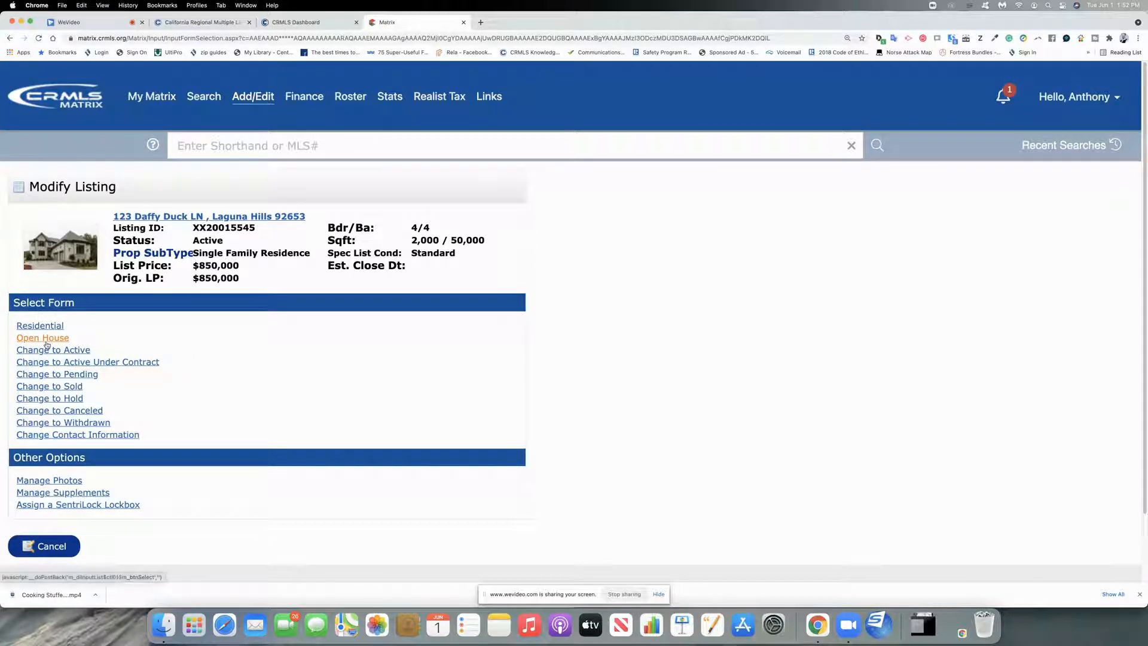
scroll(101, 322, down, 3)
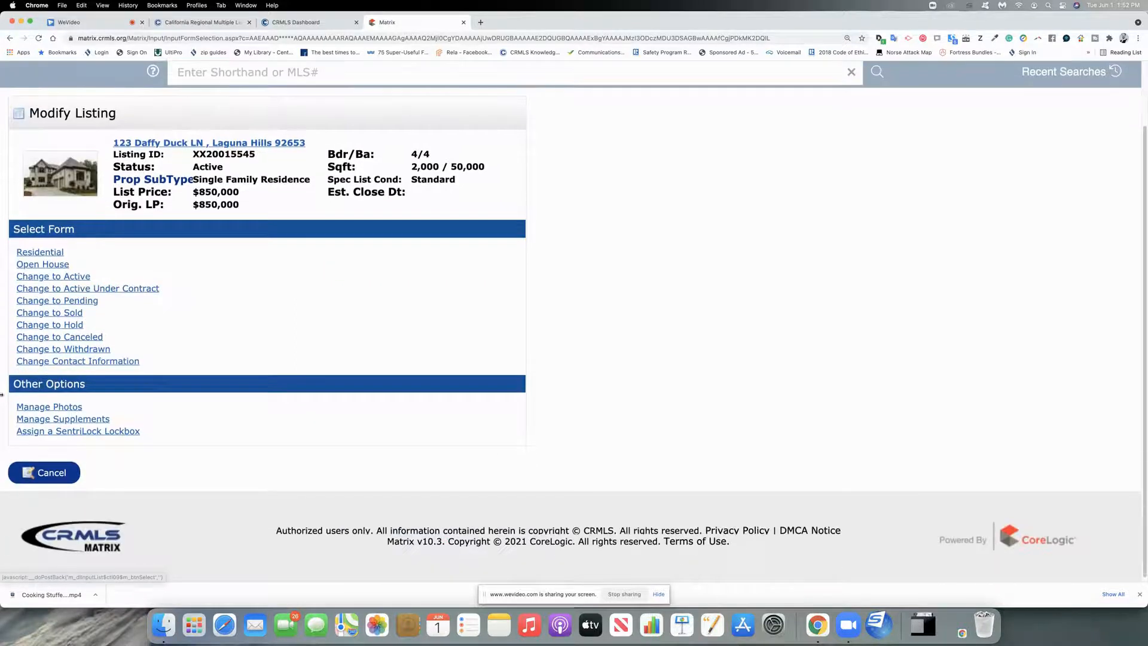
click(46, 410)
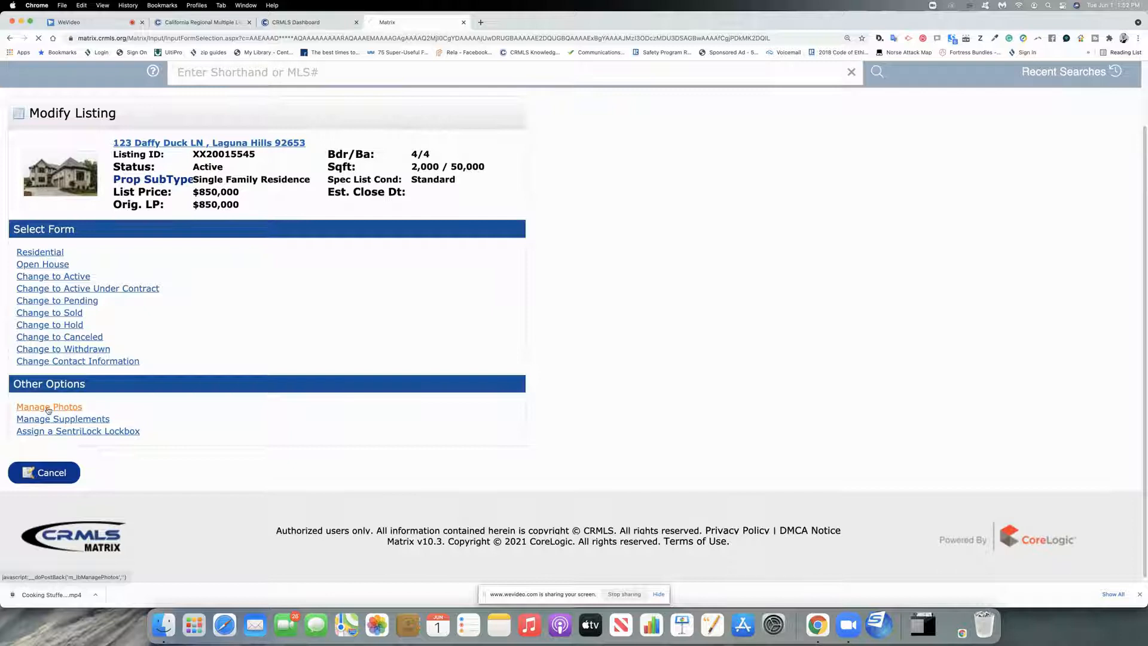
scroll(323, 299, down, 5)
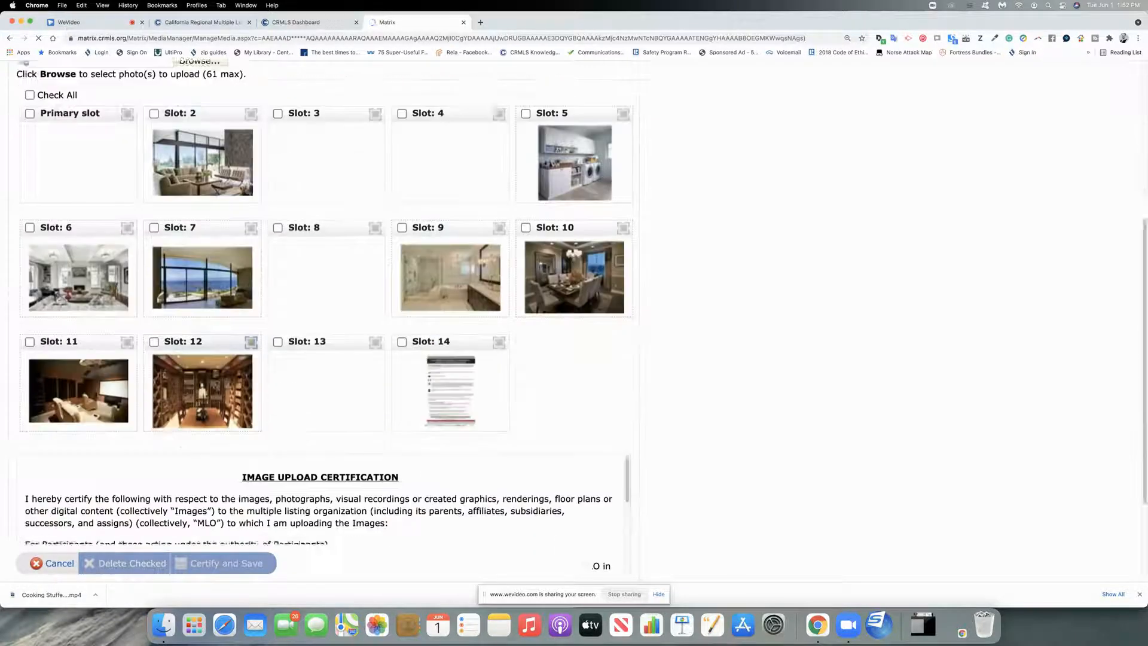
scroll(167, 418, up, 3)
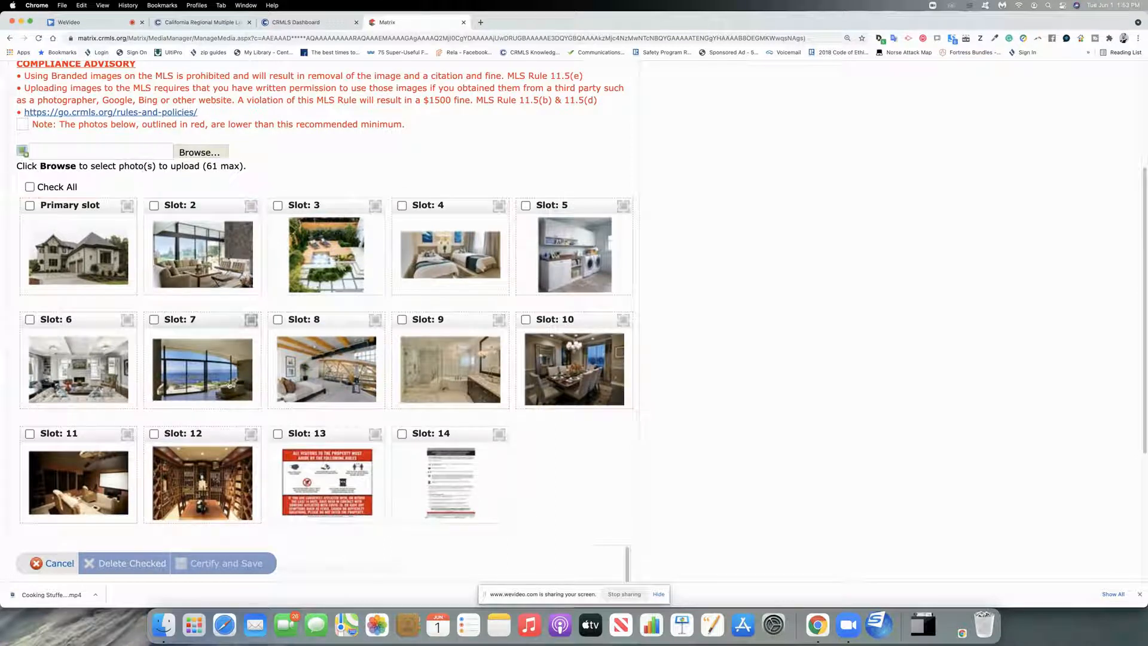
scroll(228, 382, down, 5)
scroll(227, 382, up, 10)
scroll(227, 383, up, 1)
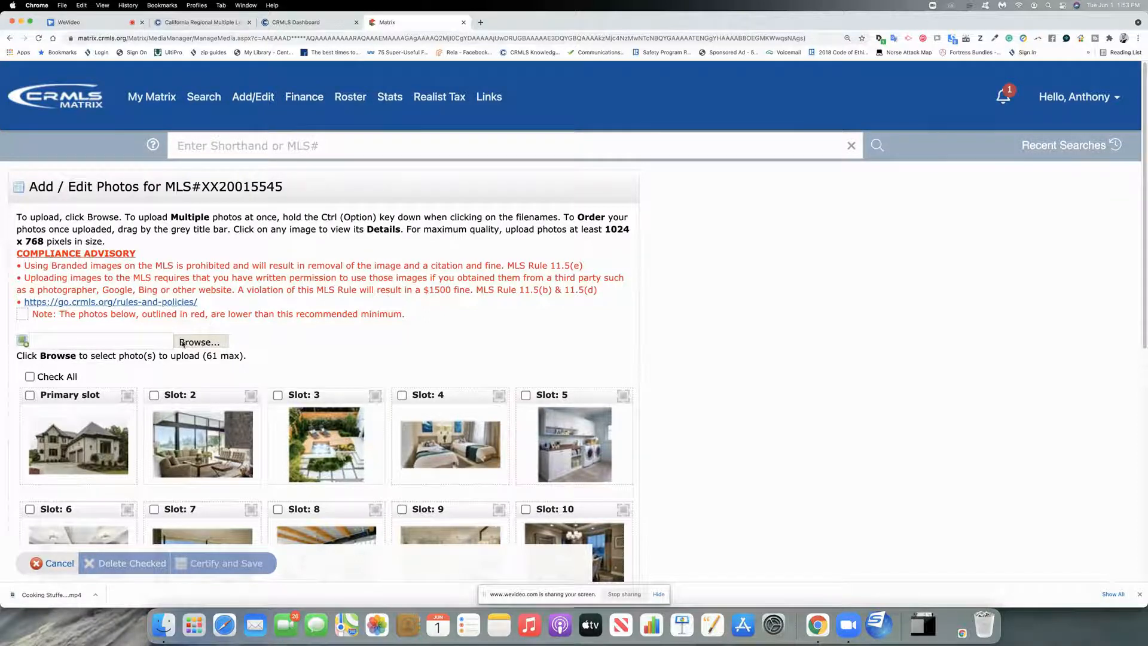
Step: Select 2nd bed.jpg, pic2.jpg, ocean view.jpg, loft.jpg and laundry area.jpg from the rela photos folder
click(185, 343)
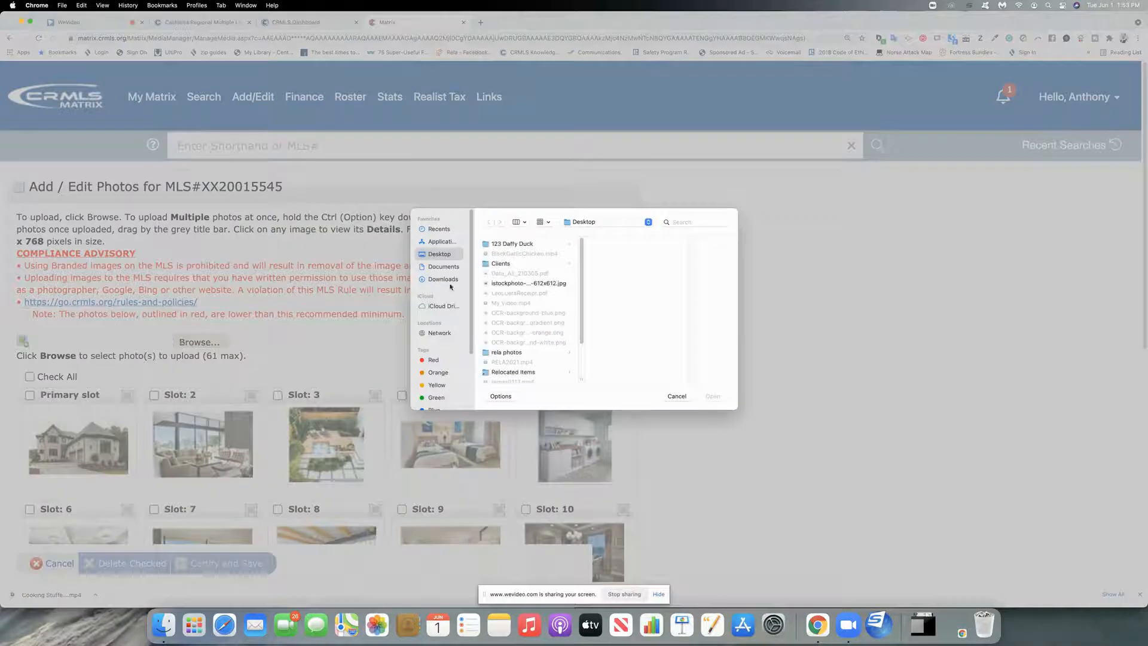
click(523, 284)
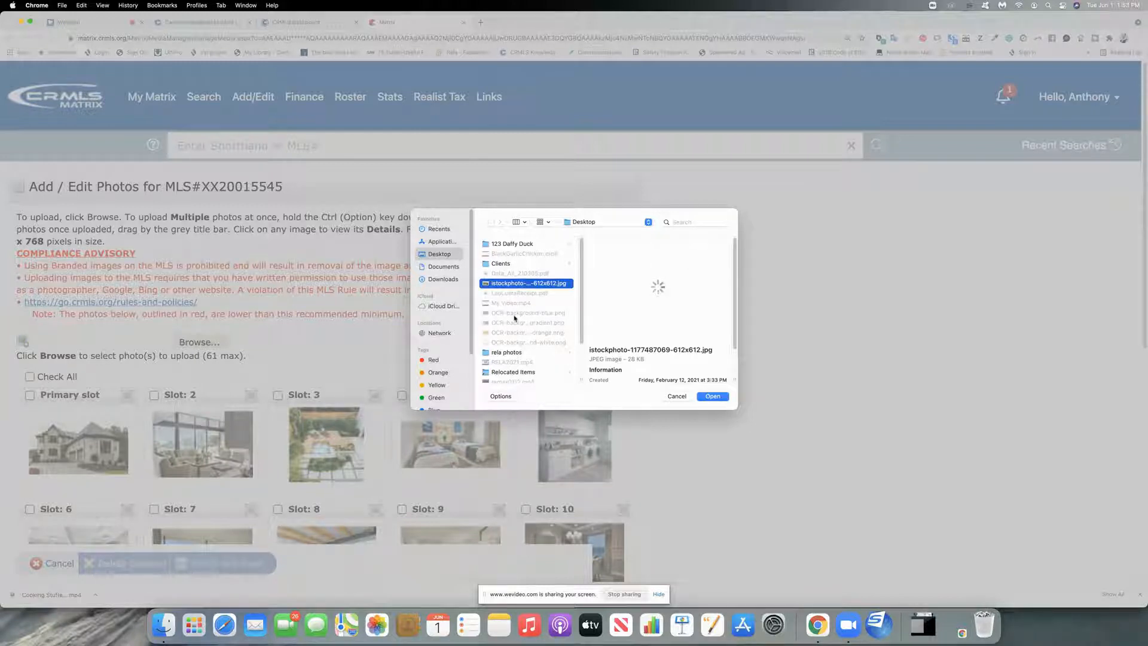
click(507, 352)
click(609, 246)
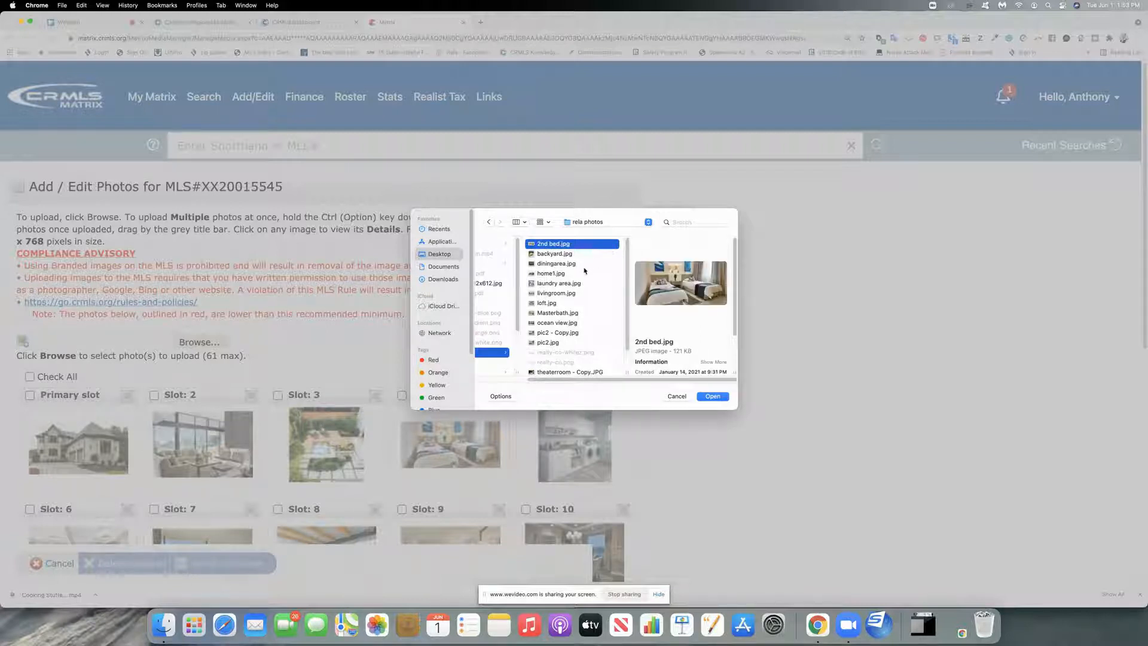
super+click(551, 343)
super+click(553, 322)
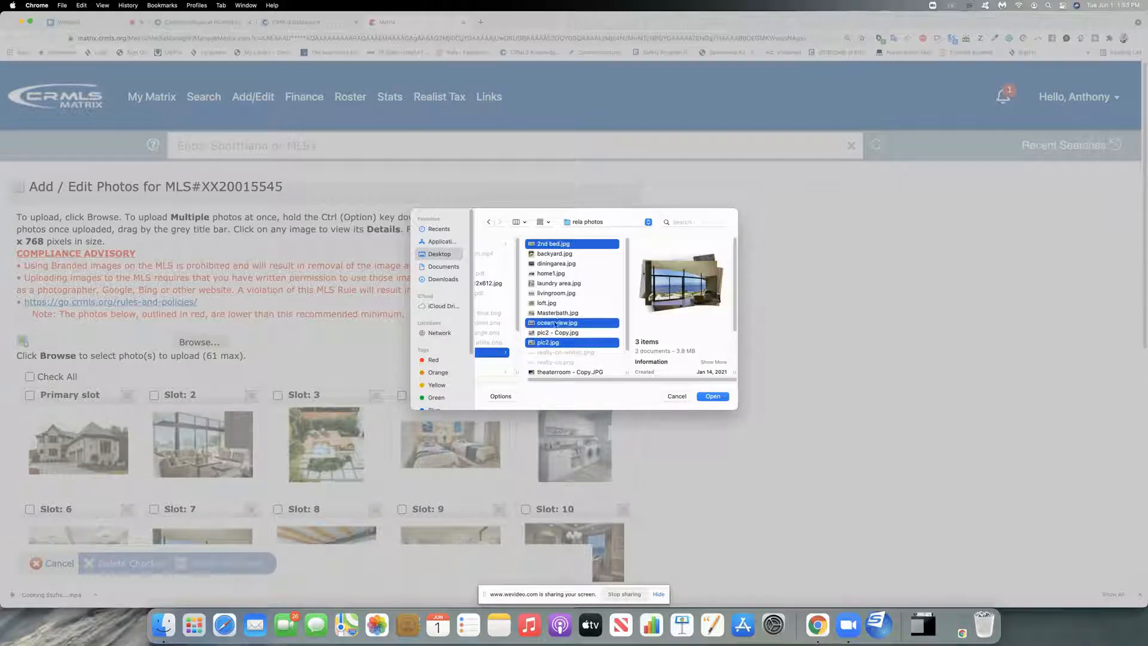
super+click(554, 303)
super+click(556, 283)
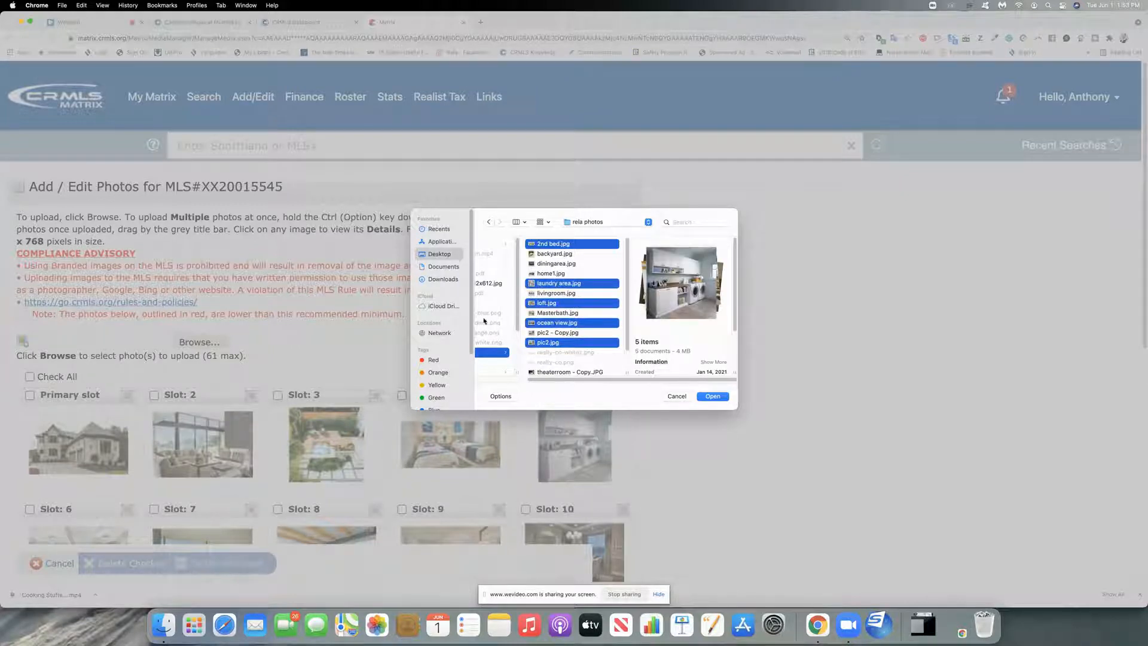
Step: Upload the five chosen photos to the listing and check the new slots
click(712, 397)
scroll(369, 388, down, 10)
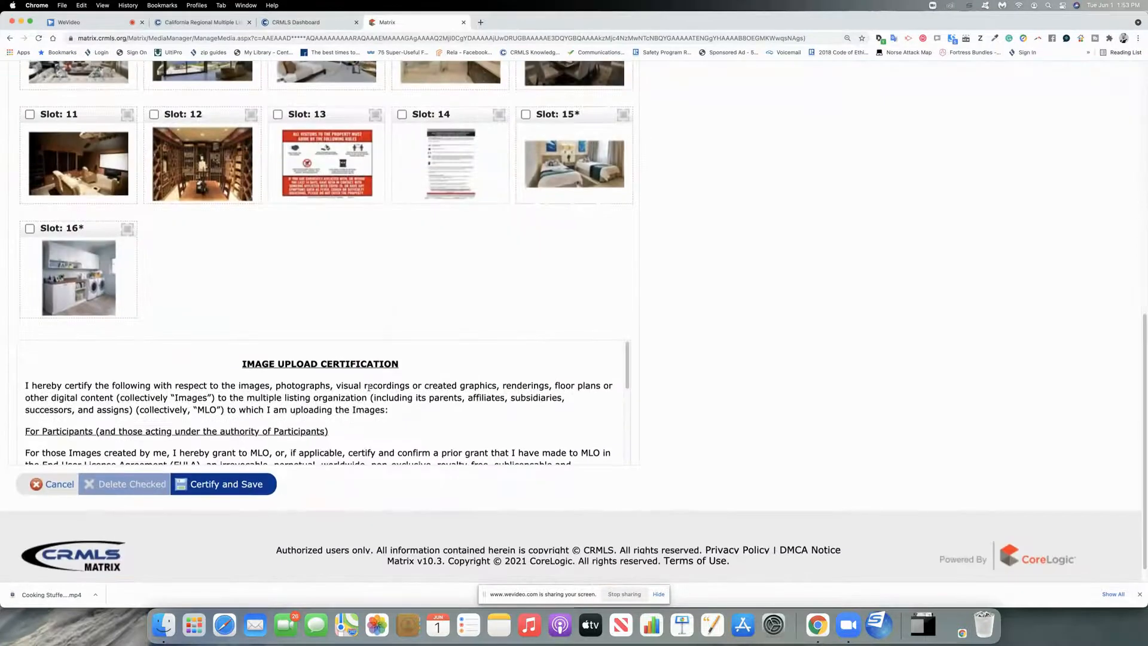
scroll(104, 258, down, 1)
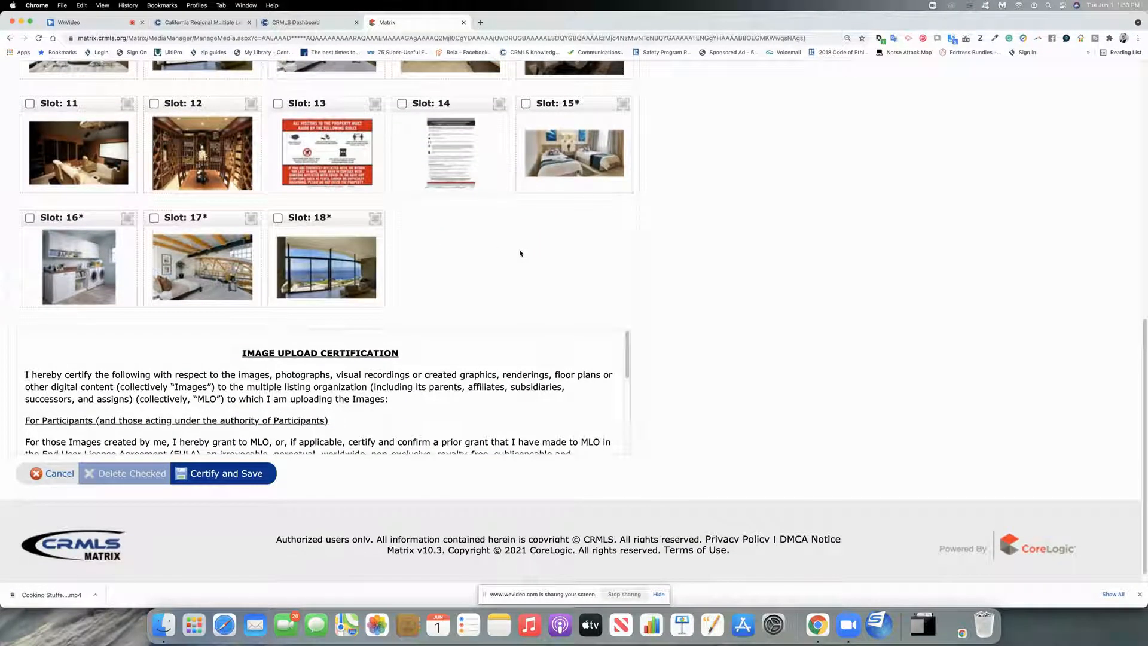
scroll(518, 258, down, 1)
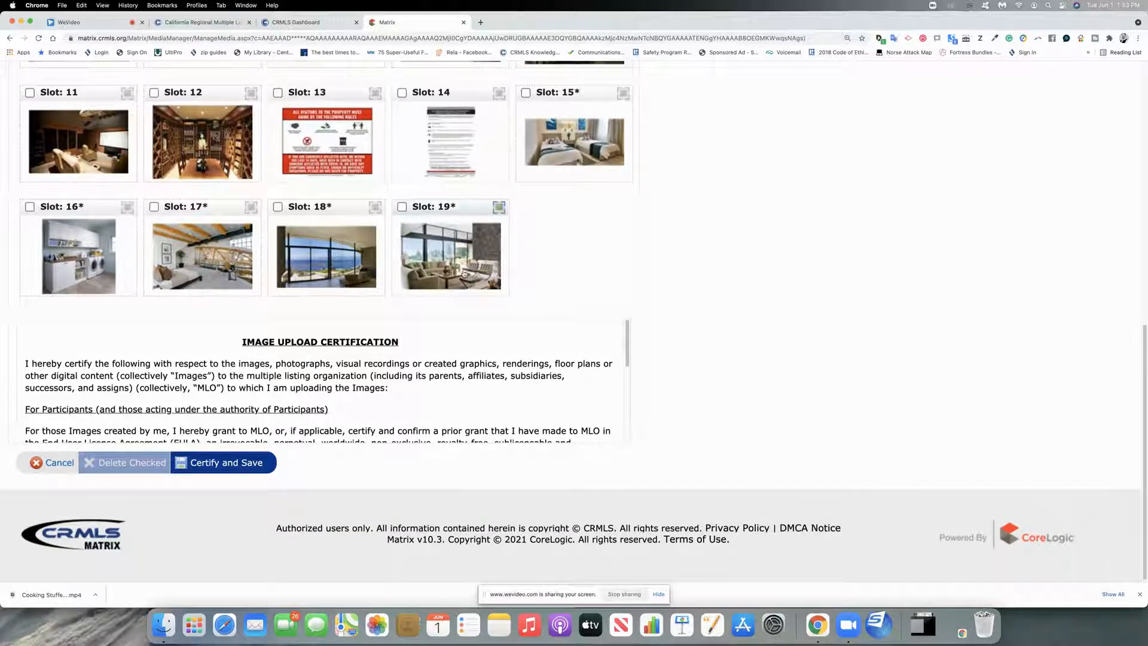
scroll(458, 275, up, 10)
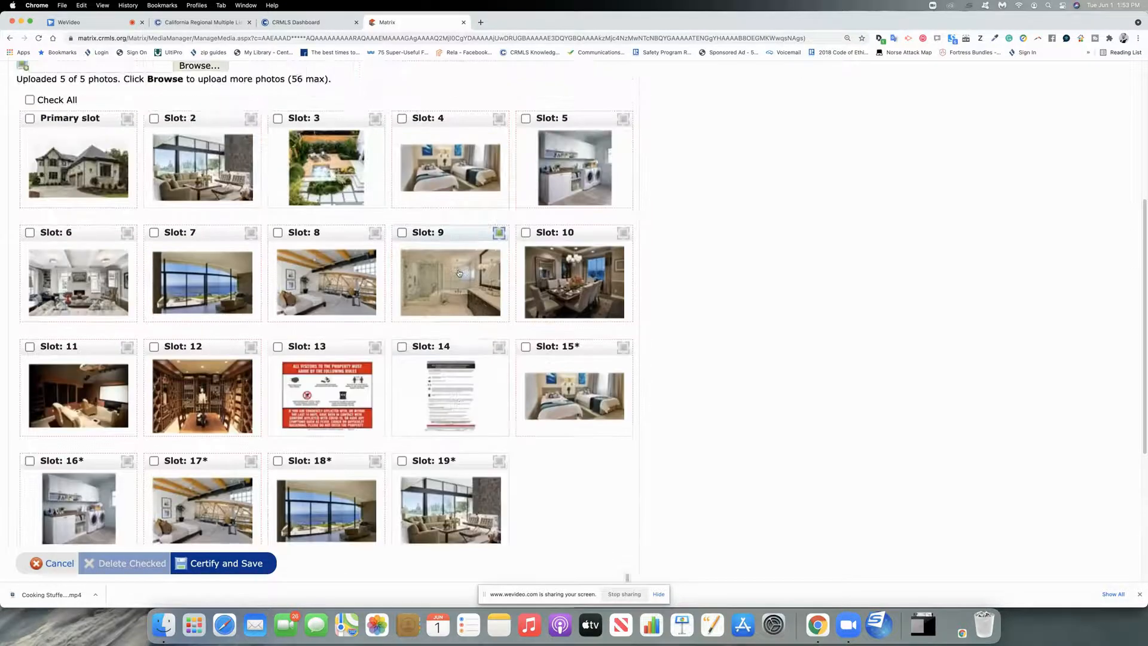
scroll(279, 180, up, 1)
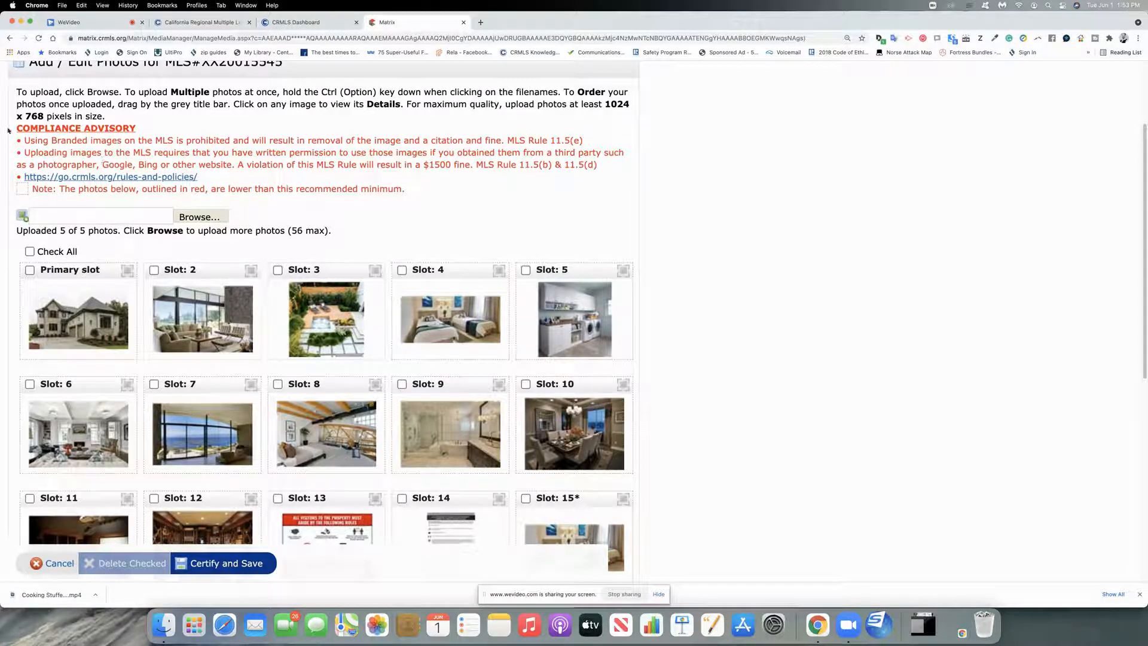
Step: Move the ocean-view and bookshelf room photos forward, keeping the house exterior as primary
drag(22, 135, 349, 164)
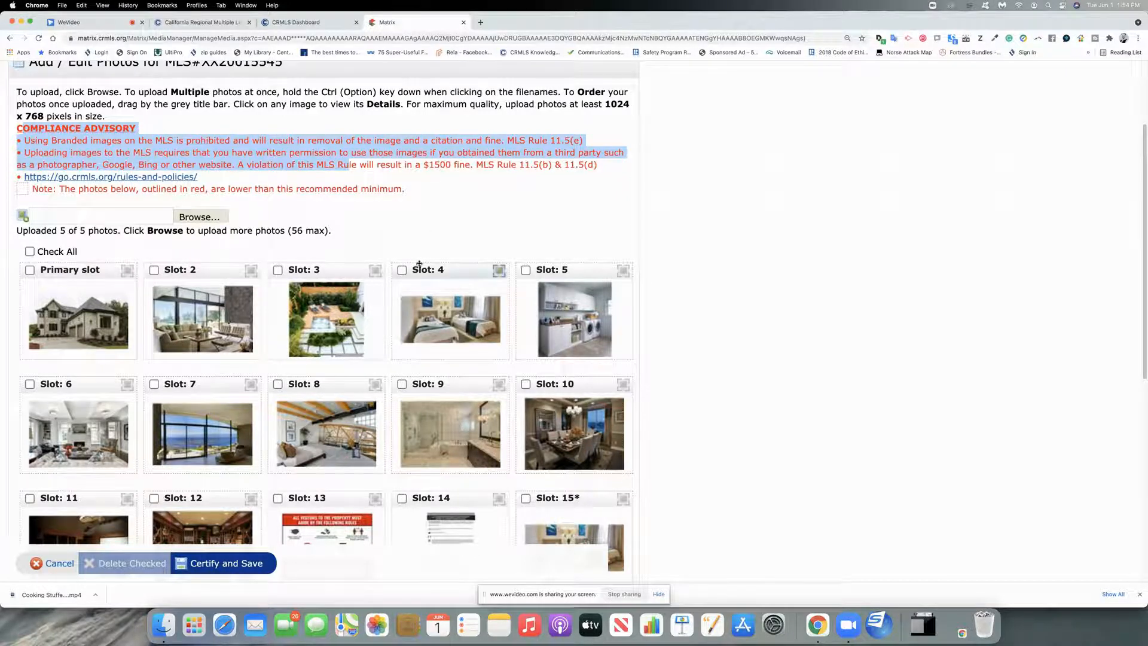
scroll(419, 266, down, 5)
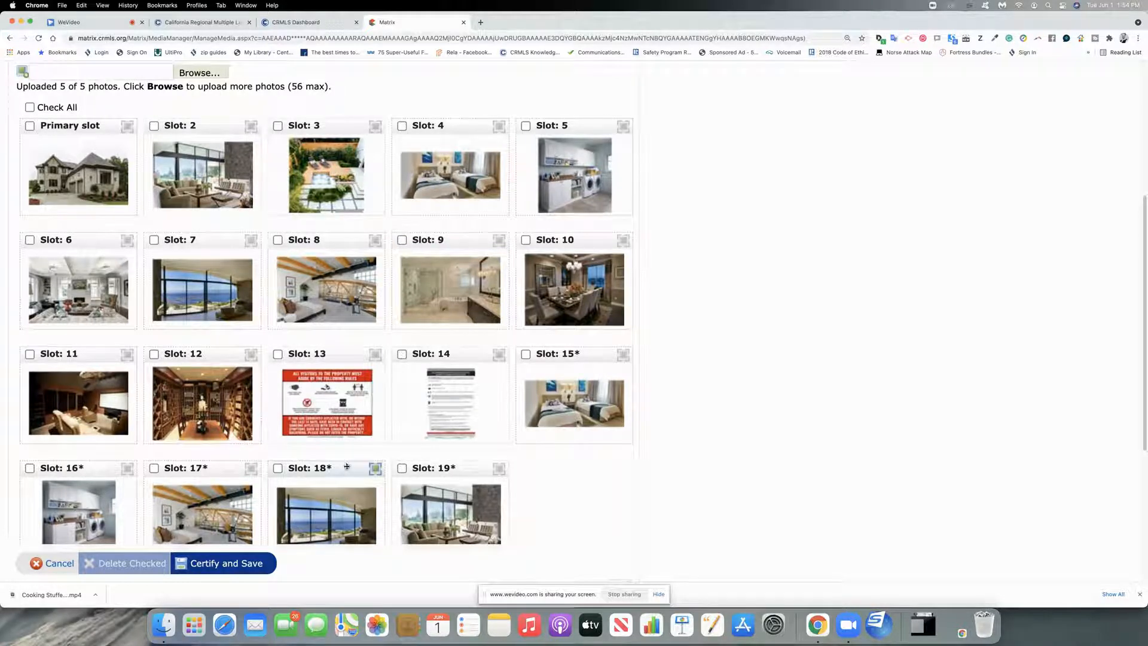
drag(346, 470, 252, 350)
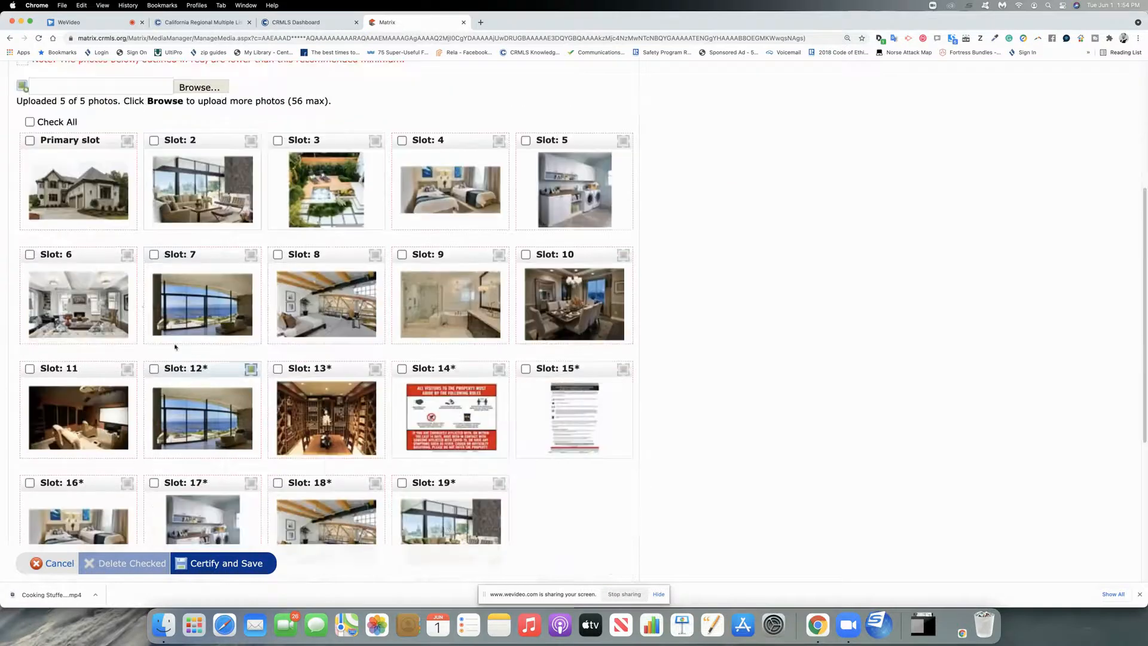
scroll(141, 305, up, 1)
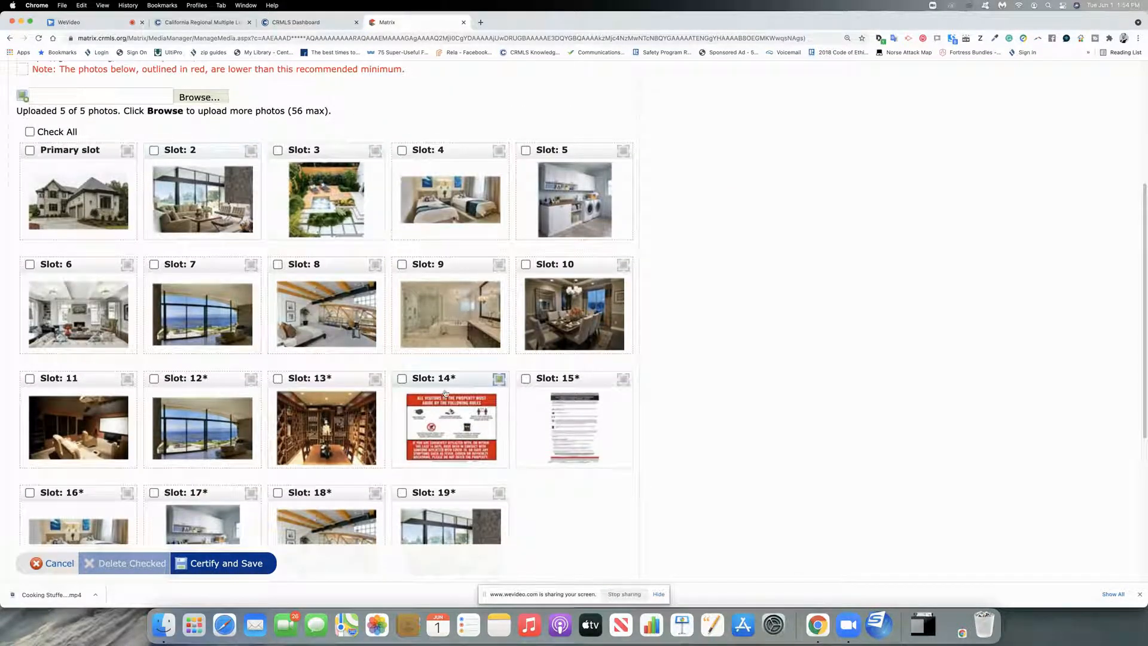
drag(341, 386, 226, 162)
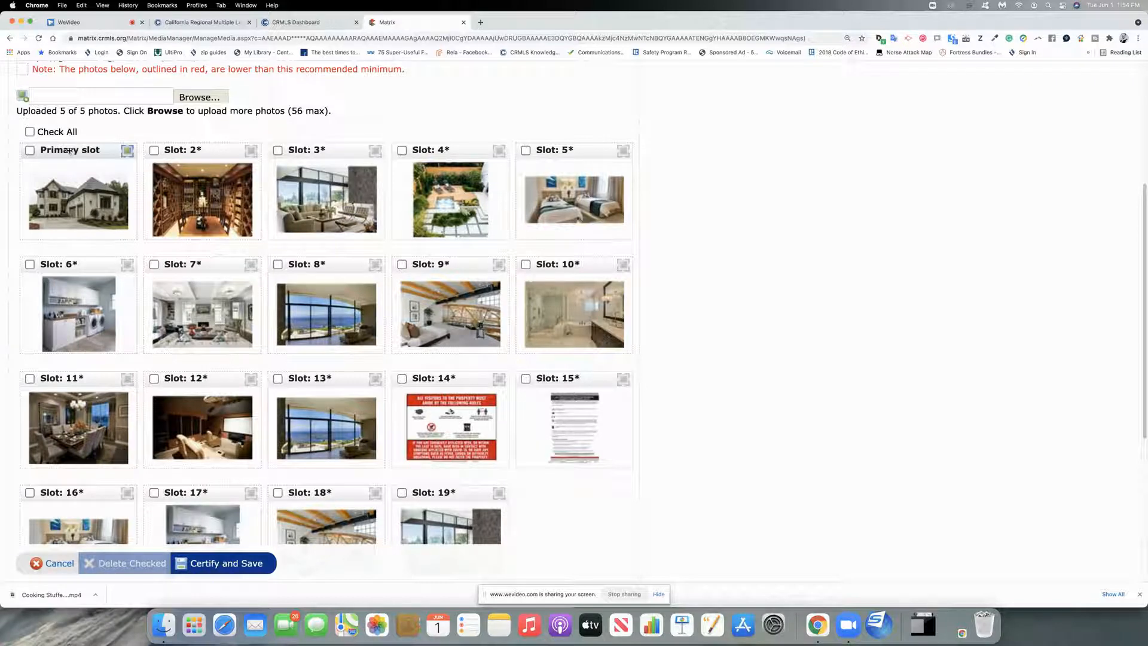
drag(70, 152, 239, 155)
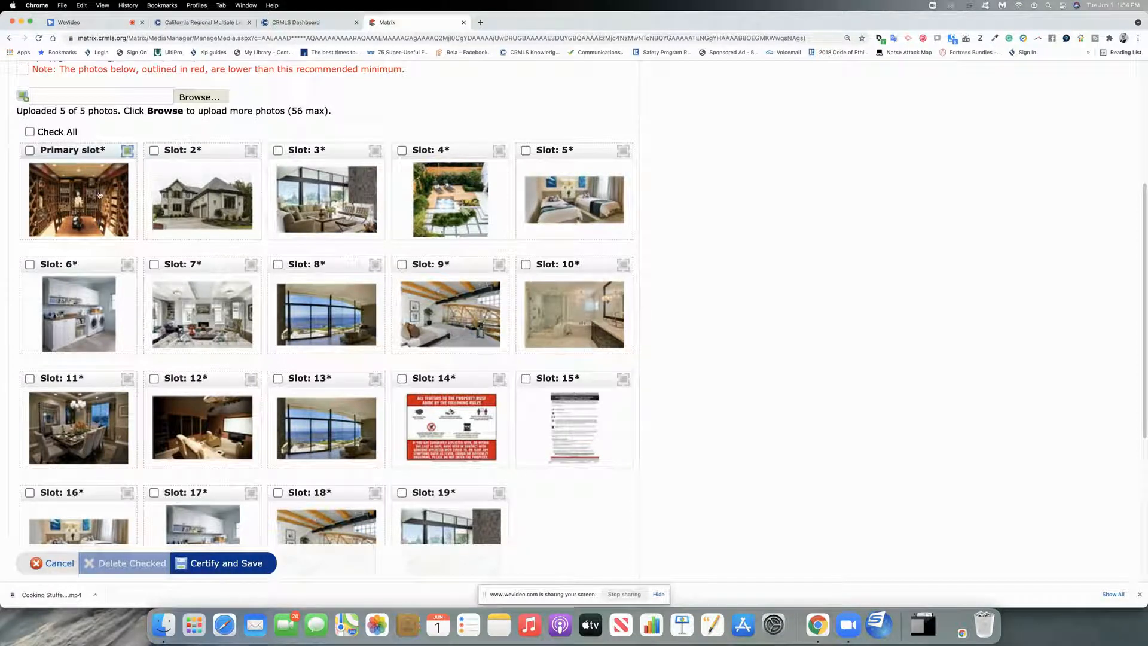
drag(69, 152, 207, 154)
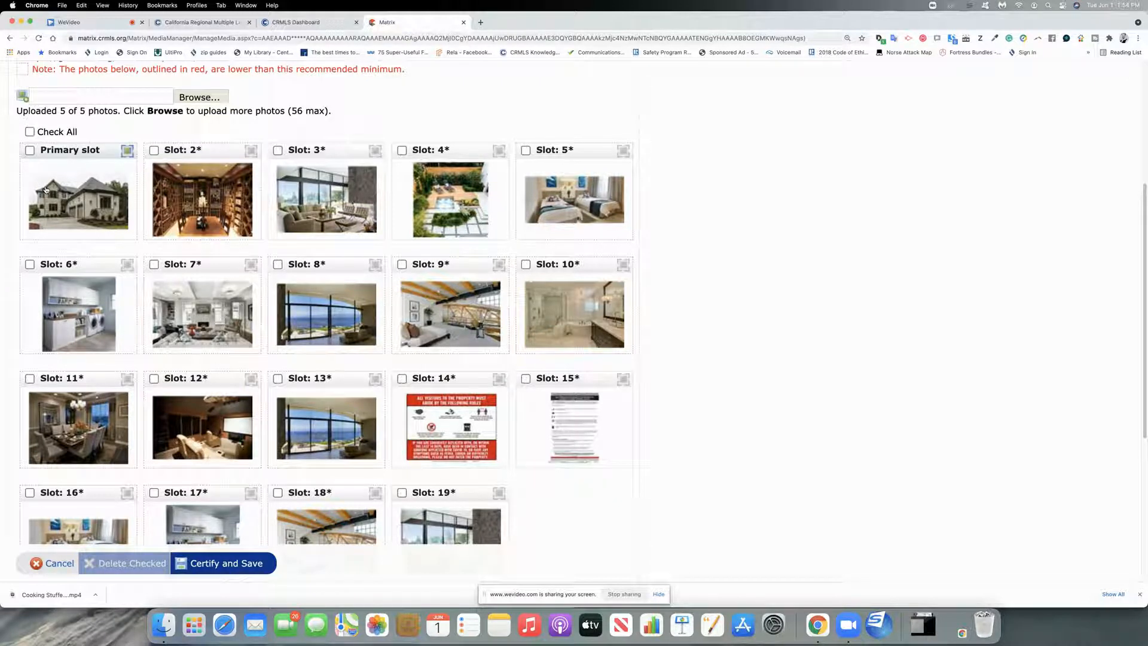
Step: Delete the photos in slots 16, 17, 18 and 19
scroll(62, 361, down, 5)
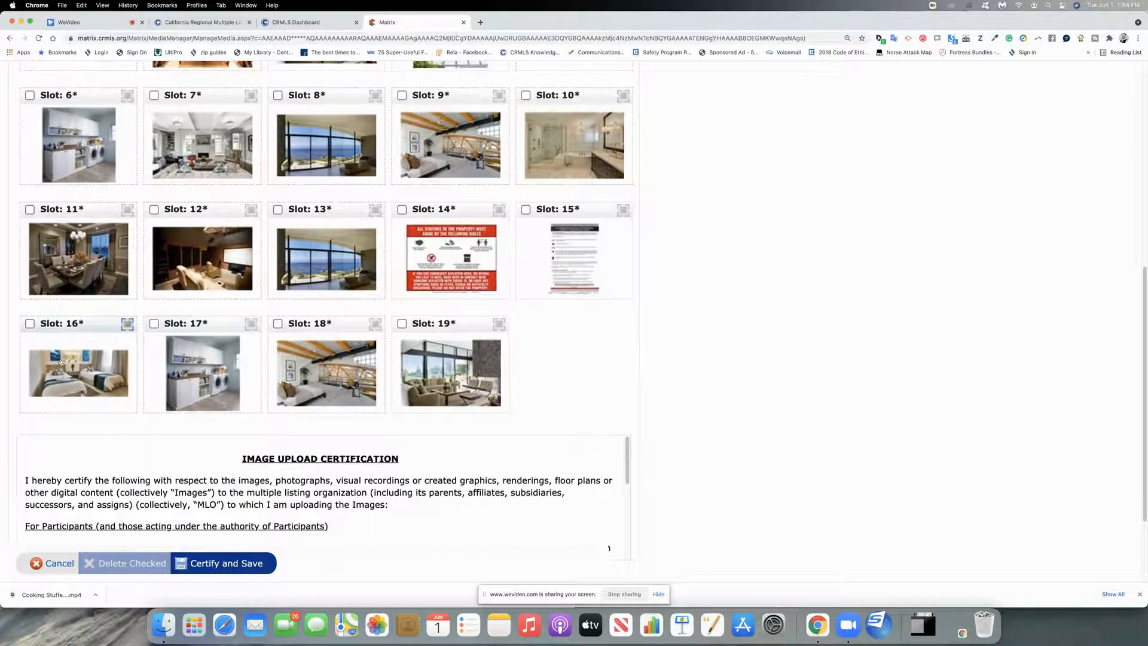
click(30, 323)
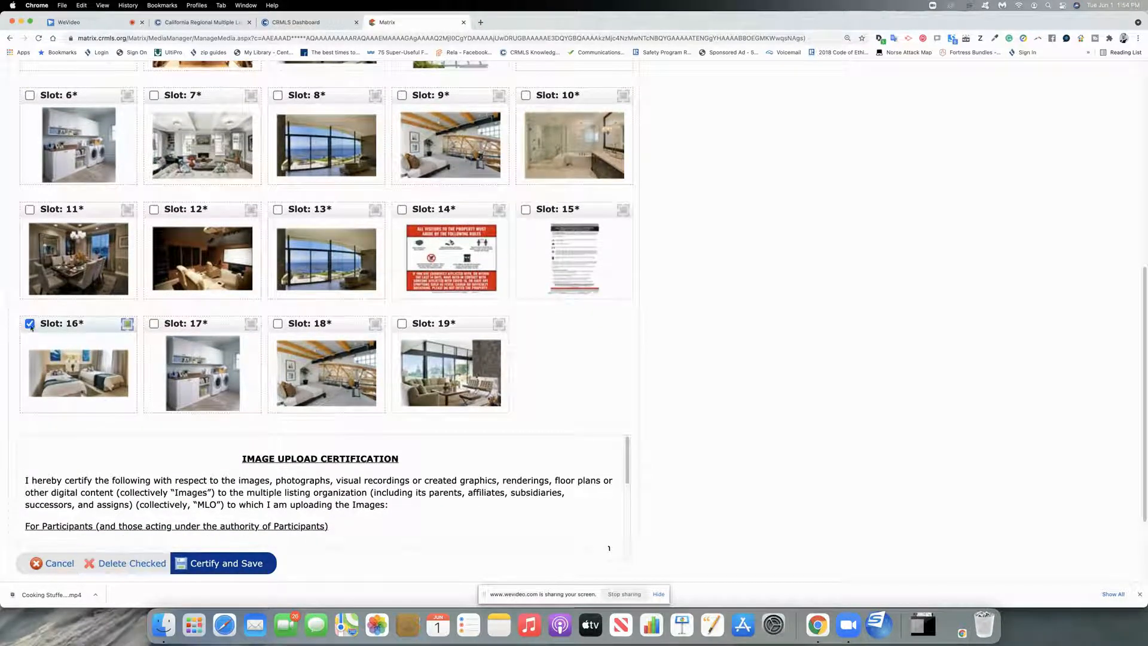
click(154, 323)
click(278, 323)
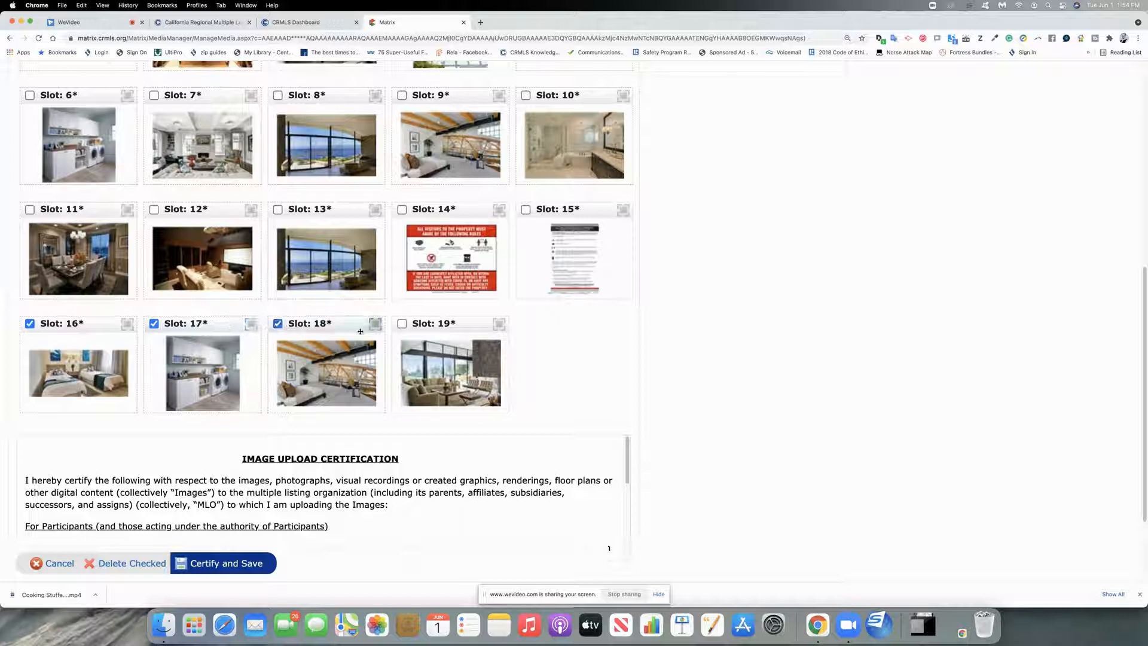
click(402, 324)
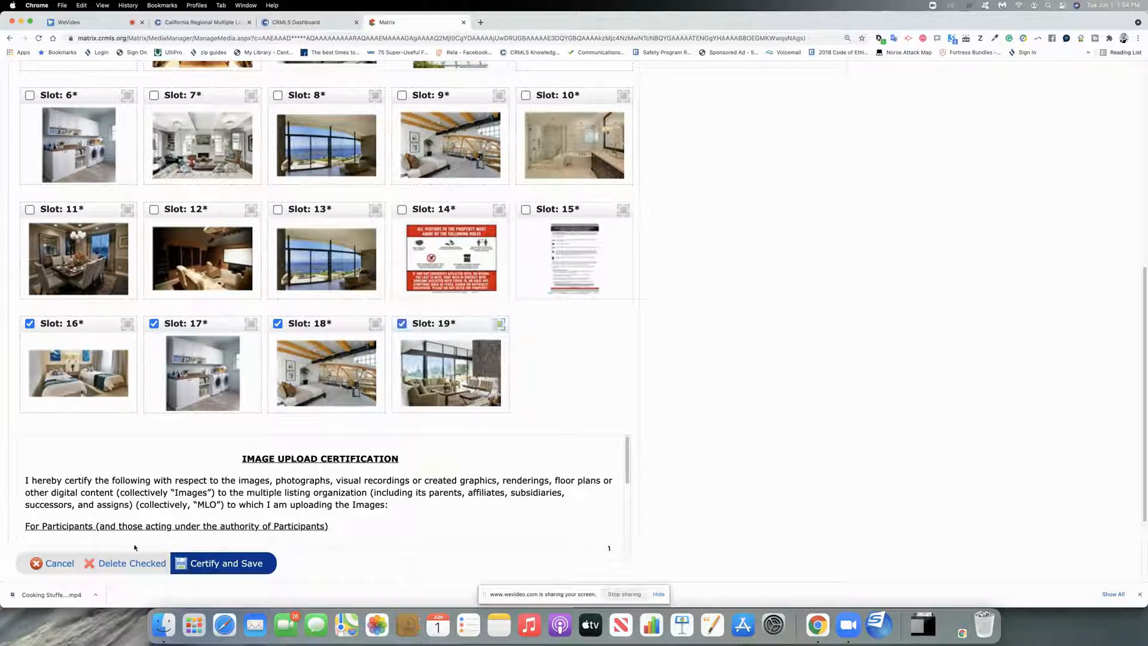
click(129, 564)
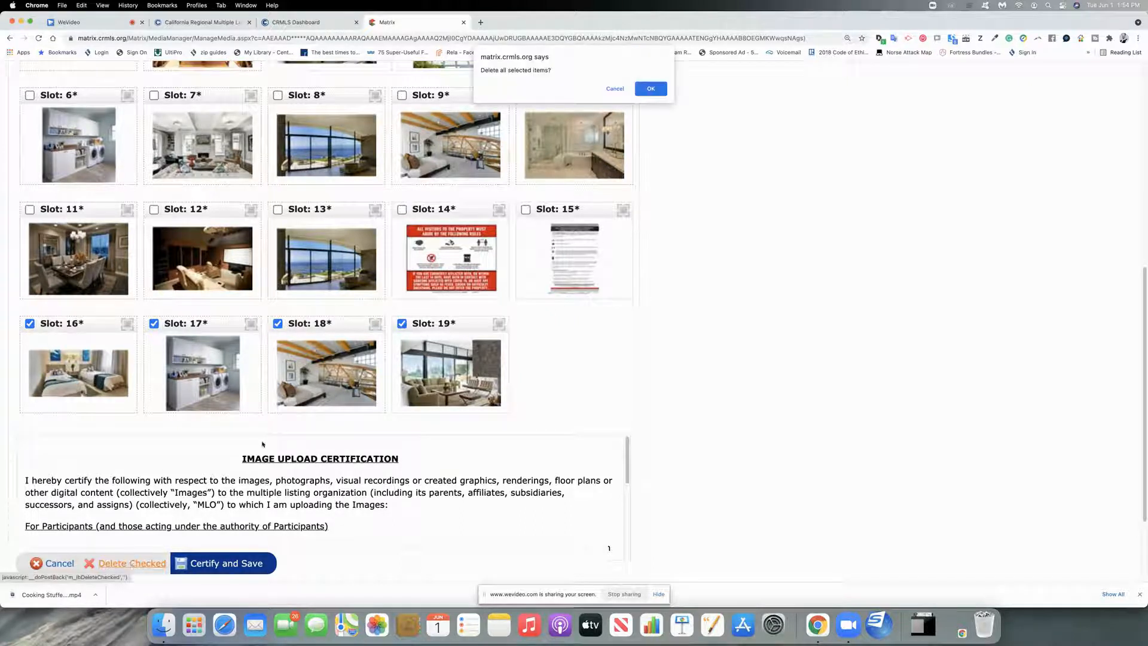
click(657, 88)
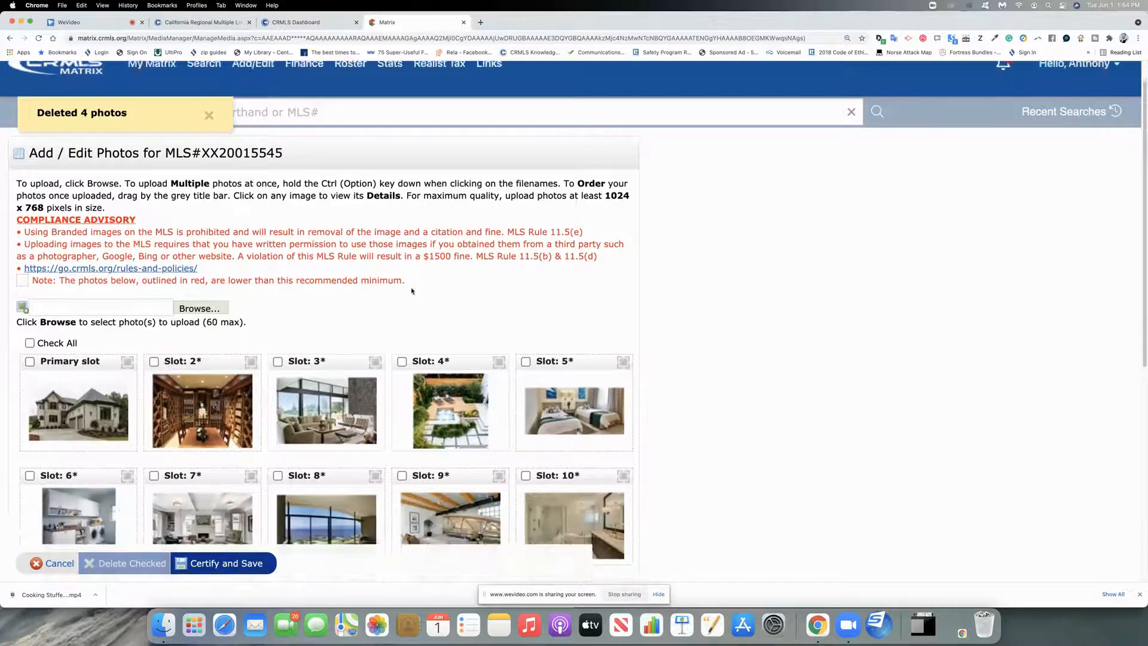
Step: Cancel out of photo editing and discard unsaved changes to return to Modify Listing
scroll(412, 292, down, 7)
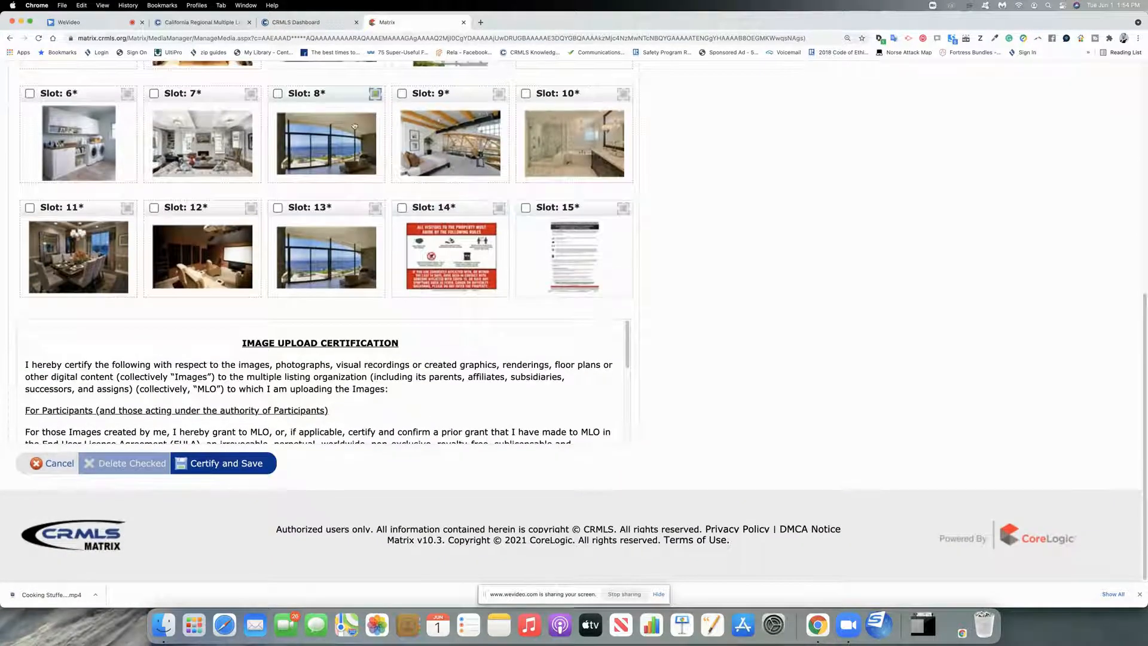
scroll(260, 267, up, 4)
scroll(261, 271, down, 1)
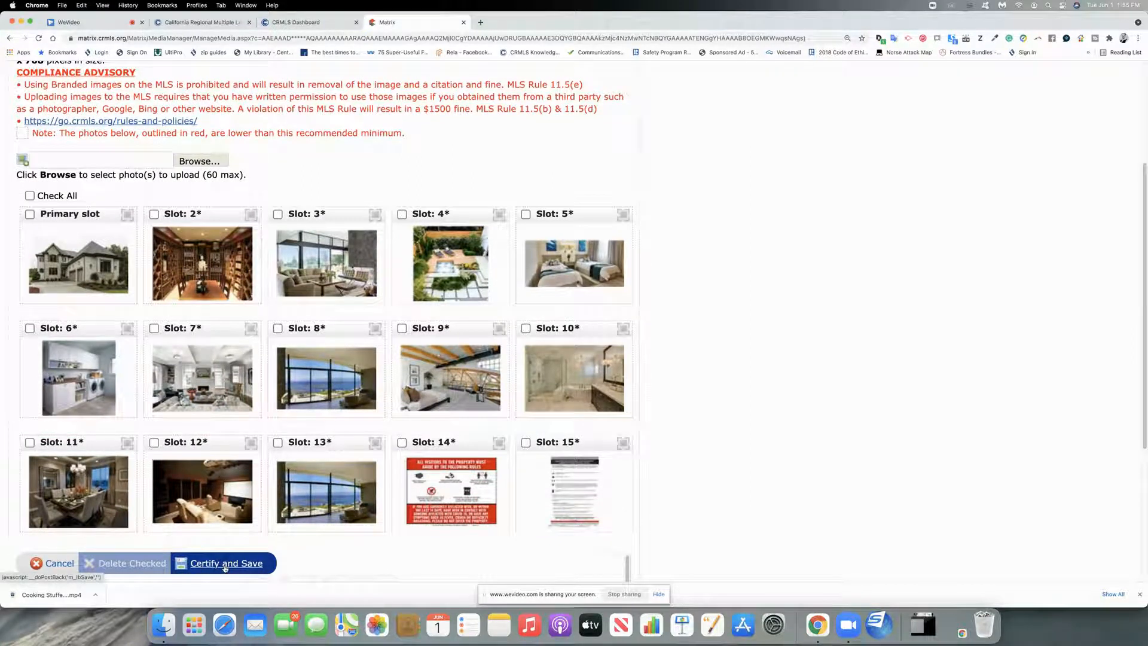
click(58, 567)
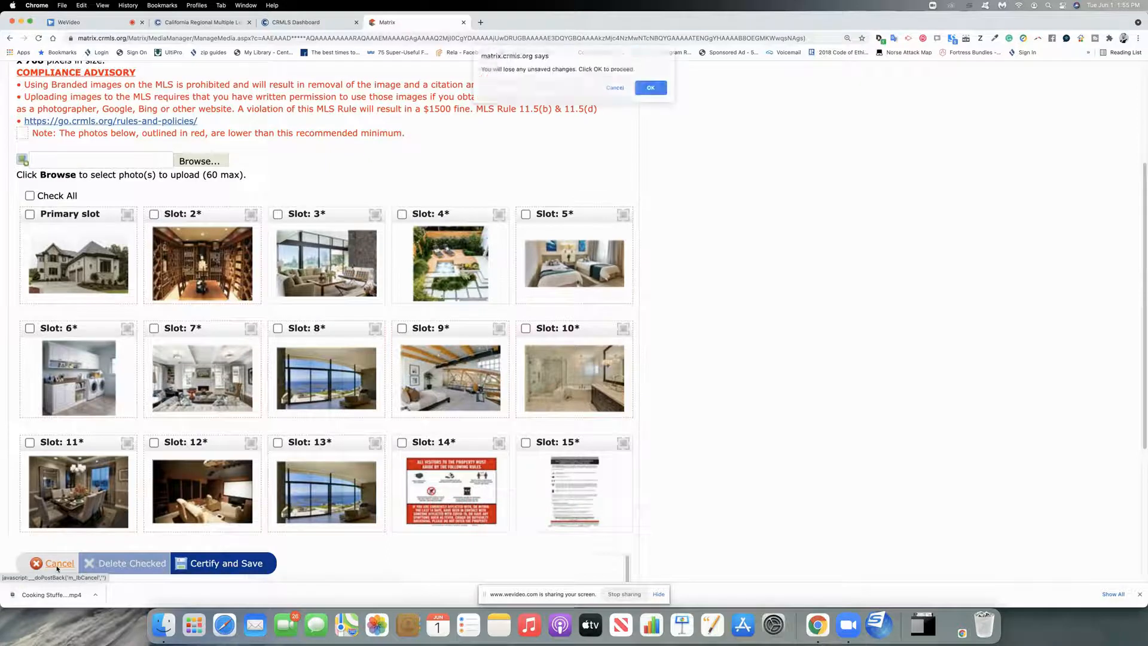
click(651, 89)
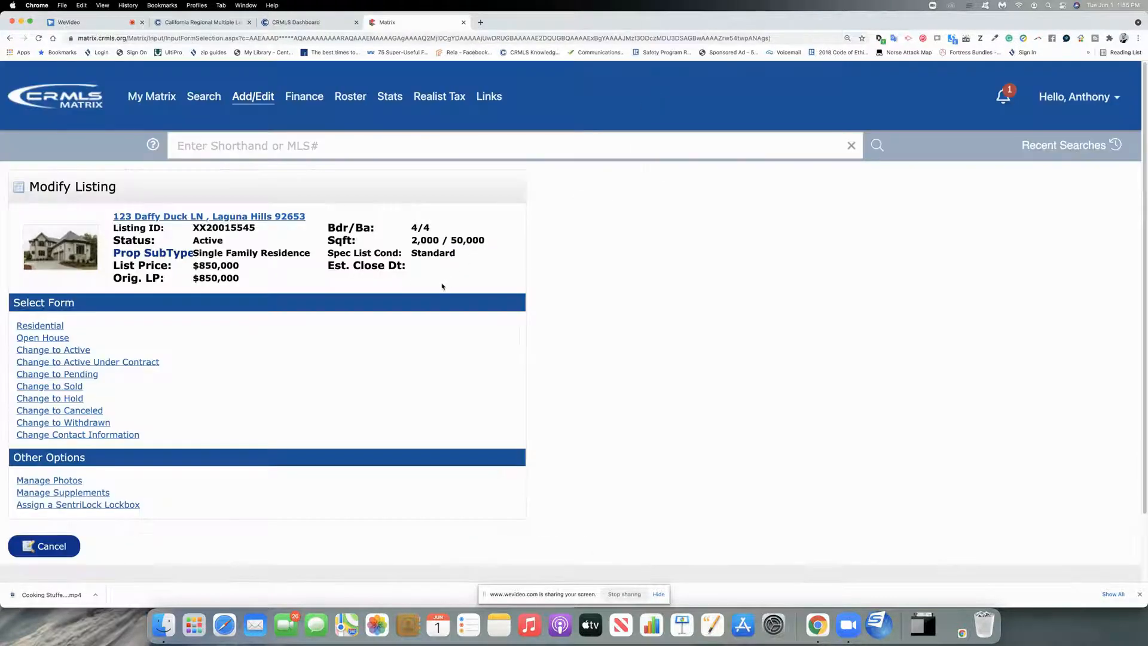